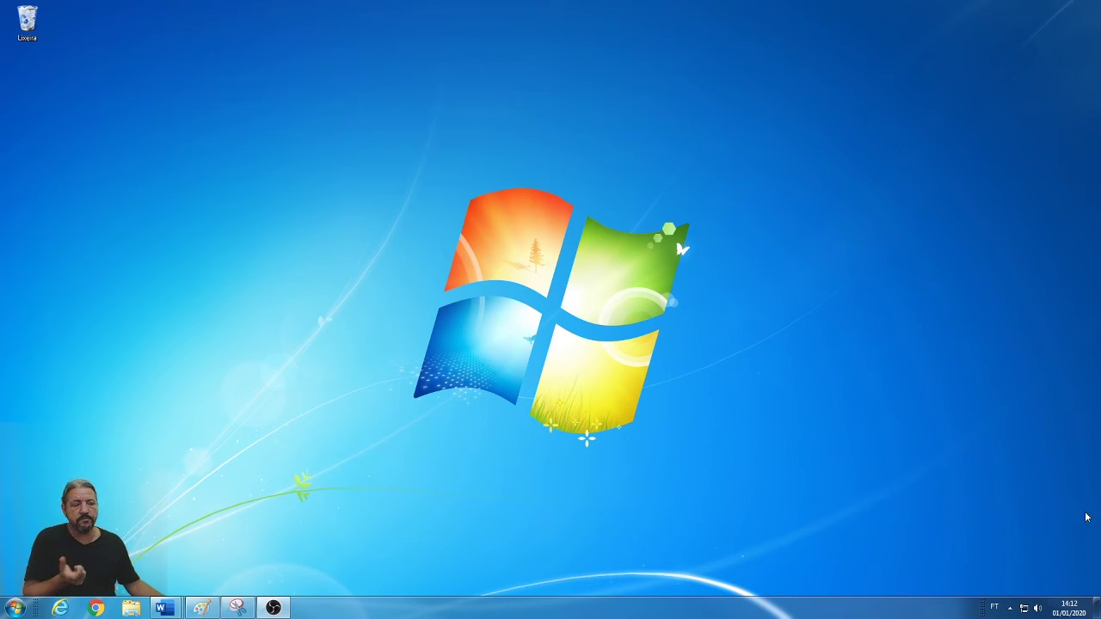
View the taskbar clock's calendar and go through its month overview to July 2020
{"action": "left_click", "coordinate": [1075, 614]}
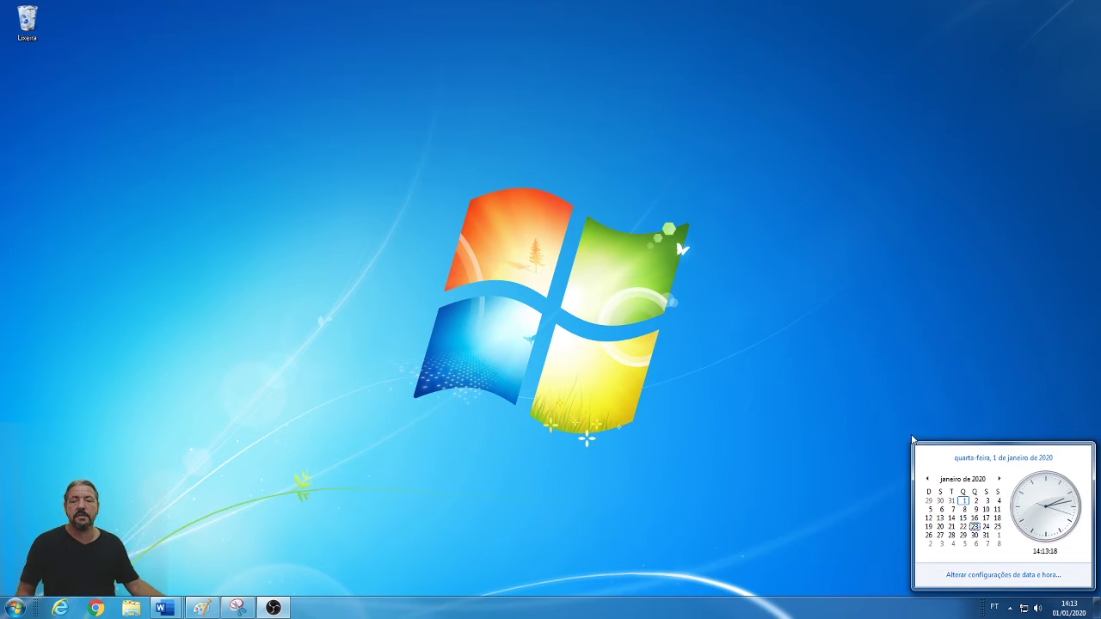
{"action": "left_click", "coordinate": [780, 429]}
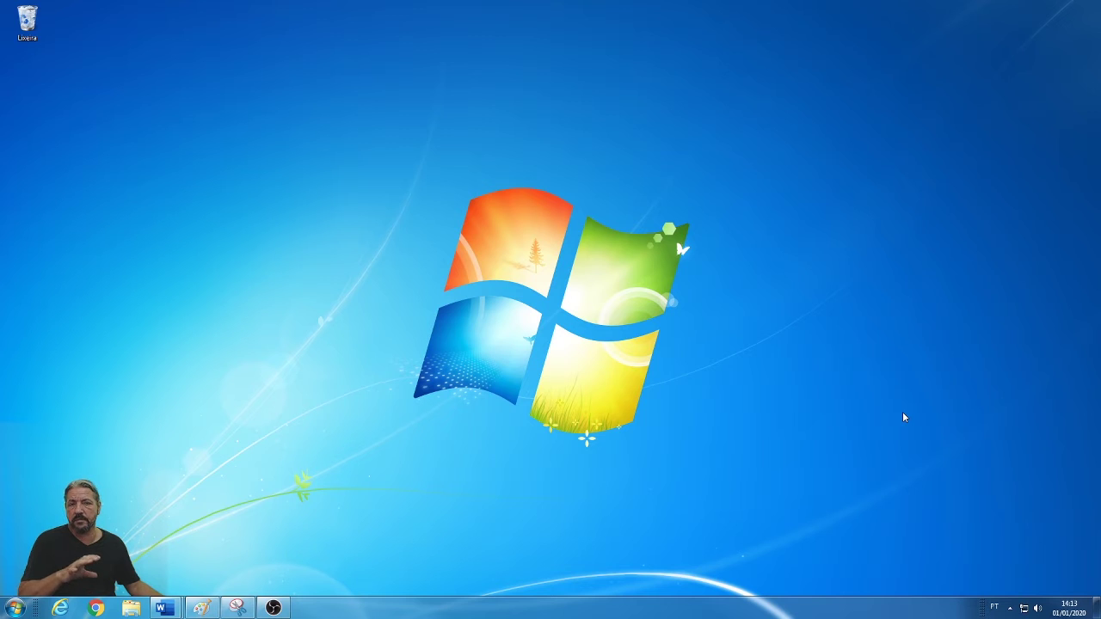
{"action": "left_click", "coordinate": [1069, 608]}
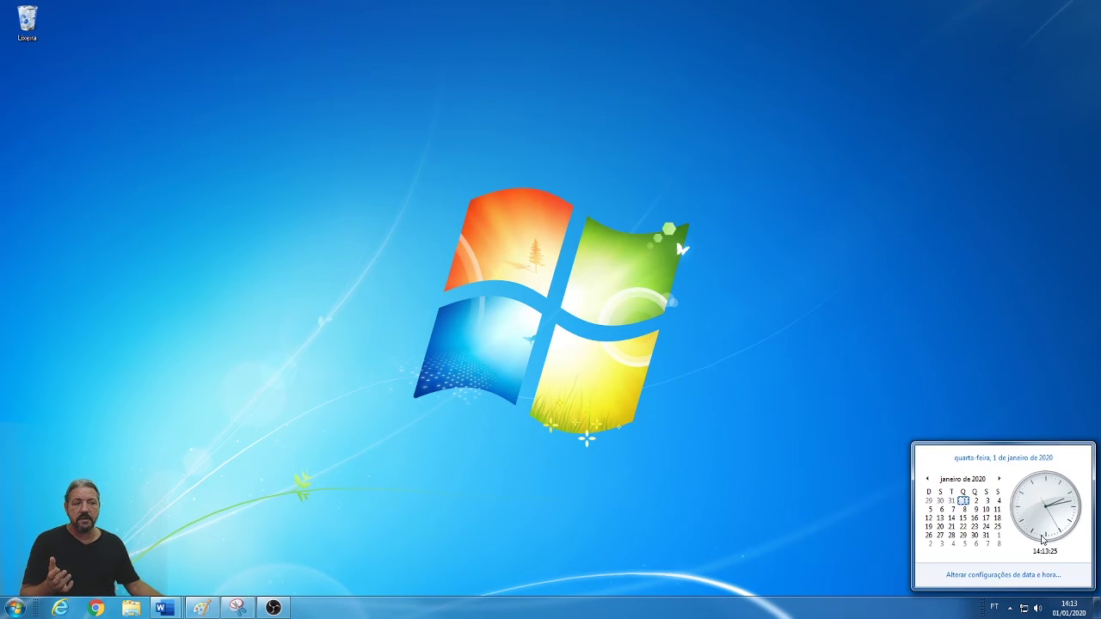
{"action": "left_click", "coordinate": [961, 479]}
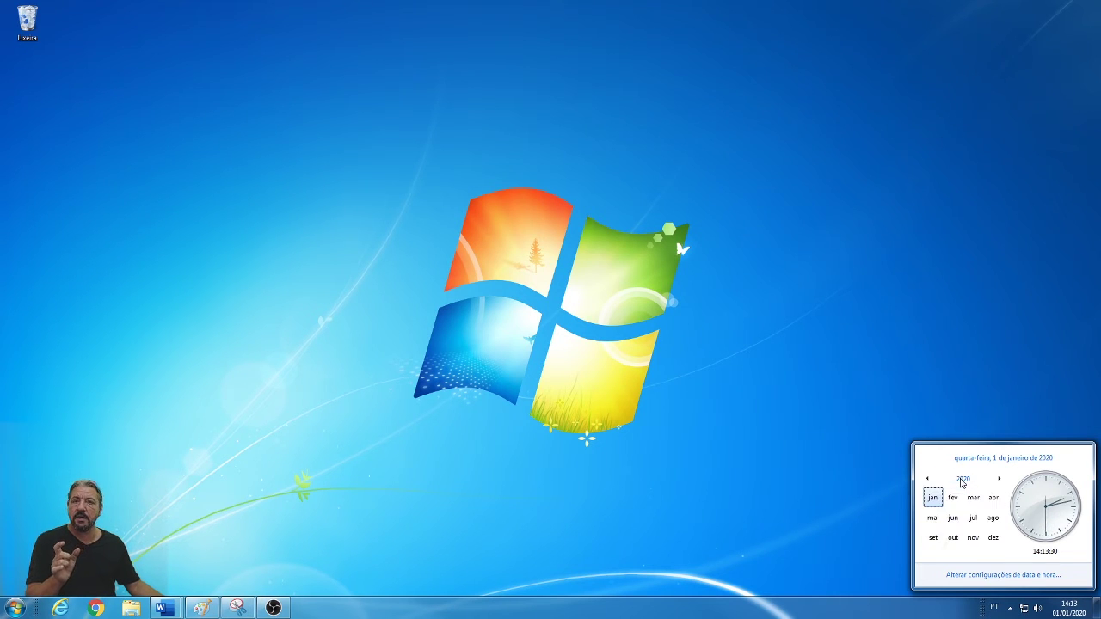
{"action": "left_click", "coordinate": [973, 521]}
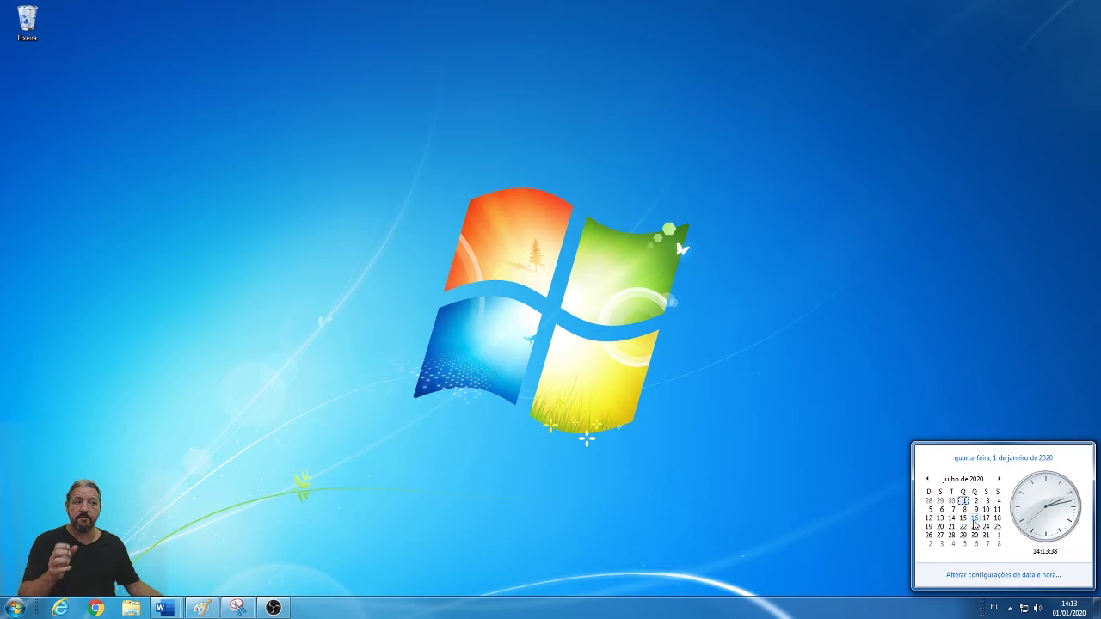
Return to the calendar's month overview and step the year back to 2008
{"action": "left_click", "coordinate": [963, 480]}
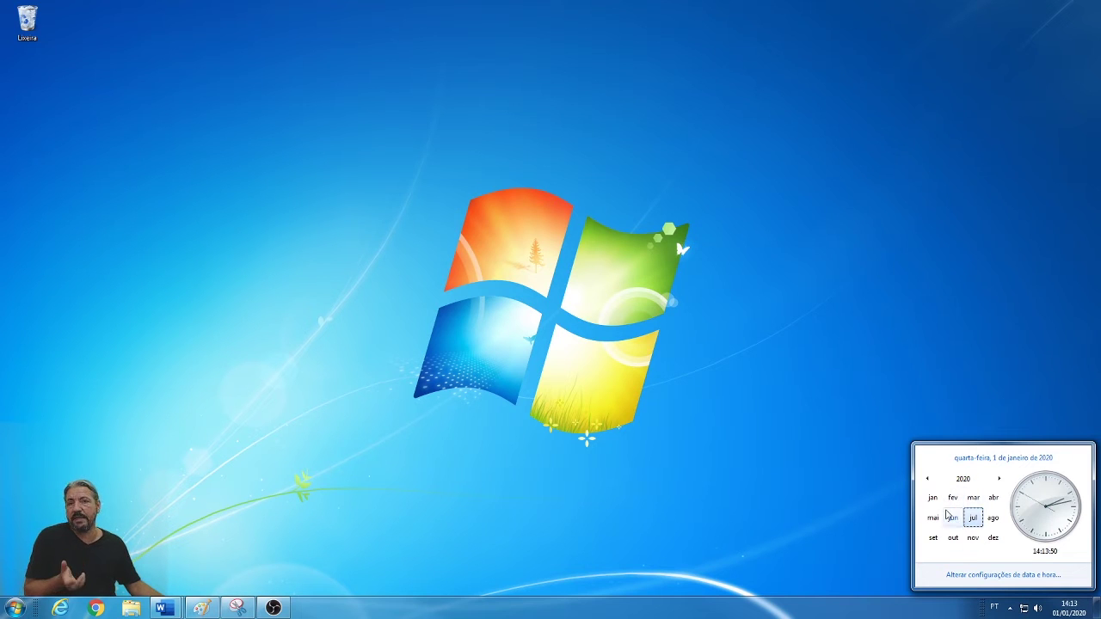
{"action": "left_click", "coordinate": [929, 480]}
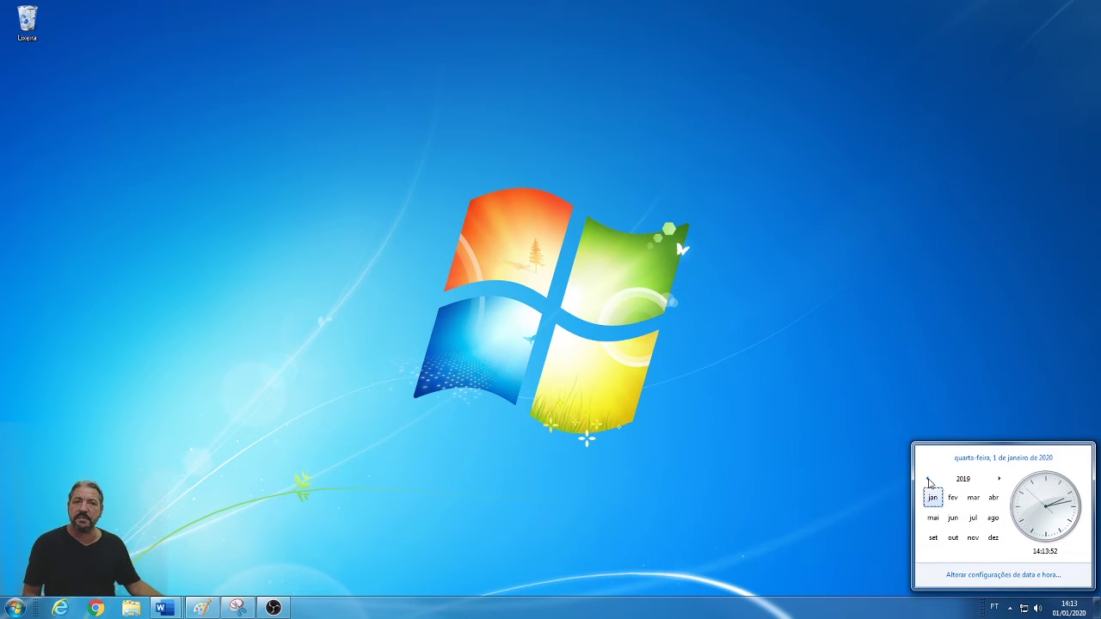
{"action": "left_click", "coordinate": [928, 480]}
{"action": "left_click", "coordinate": [928, 480]}
{"action": "left_click", "coordinate": [928, 480]}
{"action": "left_click", "coordinate": [928, 480]}
{"action": "left_click", "coordinate": [928, 480]}
{"action": "left_click", "coordinate": [929, 482]}
{"action": "left_click", "coordinate": [930, 482]}
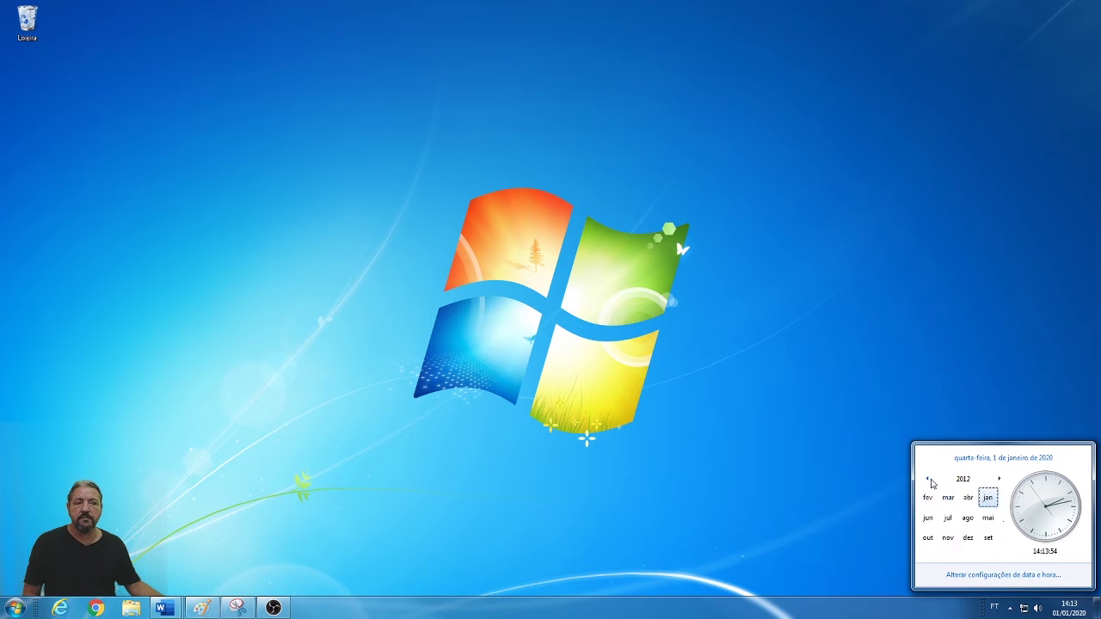
{"action": "left_click", "coordinate": [928, 480]}
{"action": "left_click", "coordinate": [929, 480]}
{"action": "left_click", "coordinate": [928, 481]}
{"action": "left_click", "coordinate": [928, 480]}
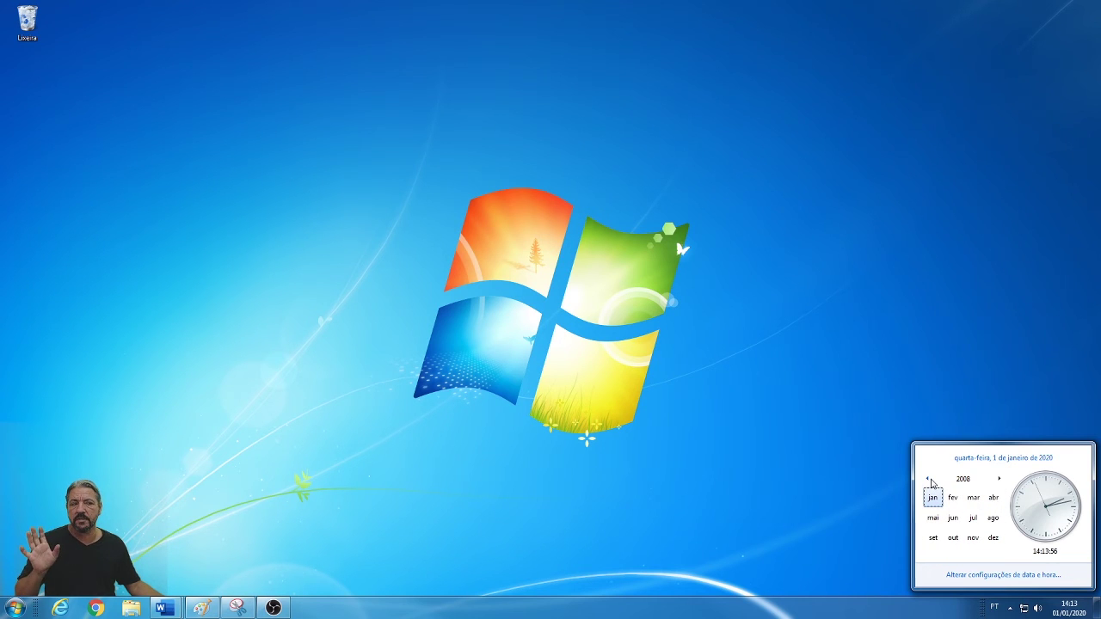
Step the calendar's year forward to 2020, reopen the calendar at the current month, and close it
{"action": "left_click", "coordinate": [999, 480]}
{"action": "left_click", "coordinate": [999, 480]}
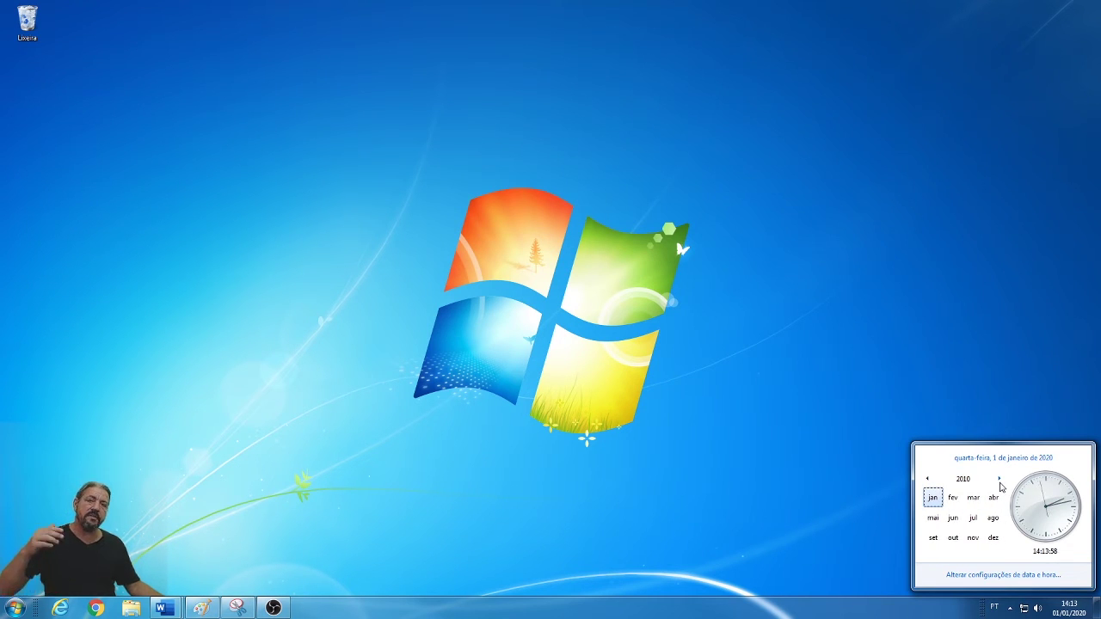
{"action": "left_click", "coordinate": [999, 480]}
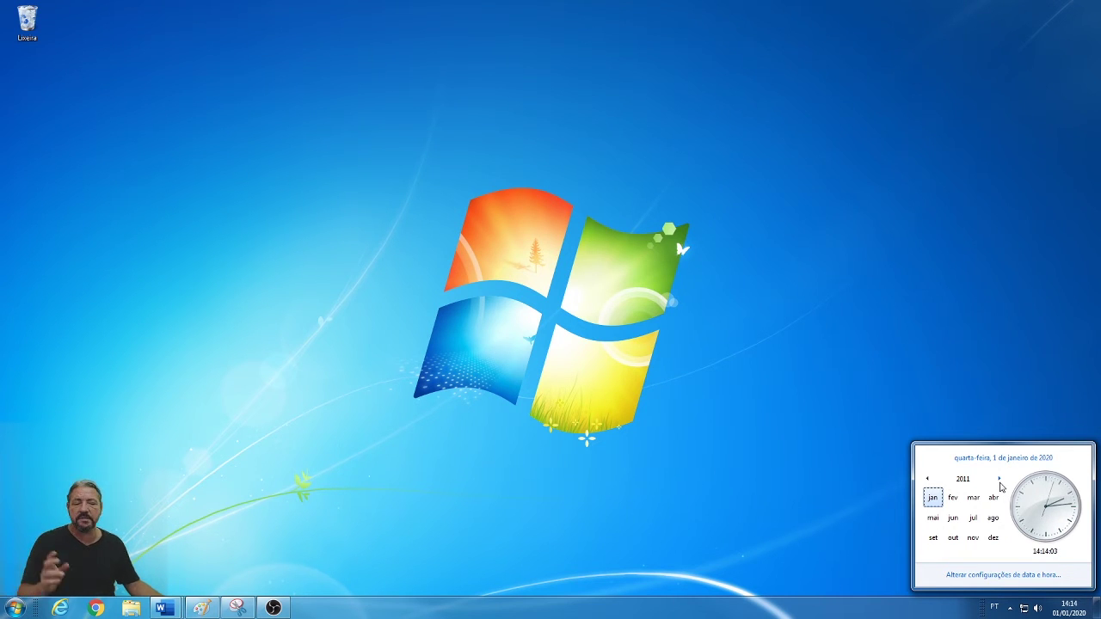
{"action": "left_click", "coordinate": [999, 480]}
{"action": "left_click", "coordinate": [999, 480]}
{"action": "left_click", "coordinate": [999, 480]}
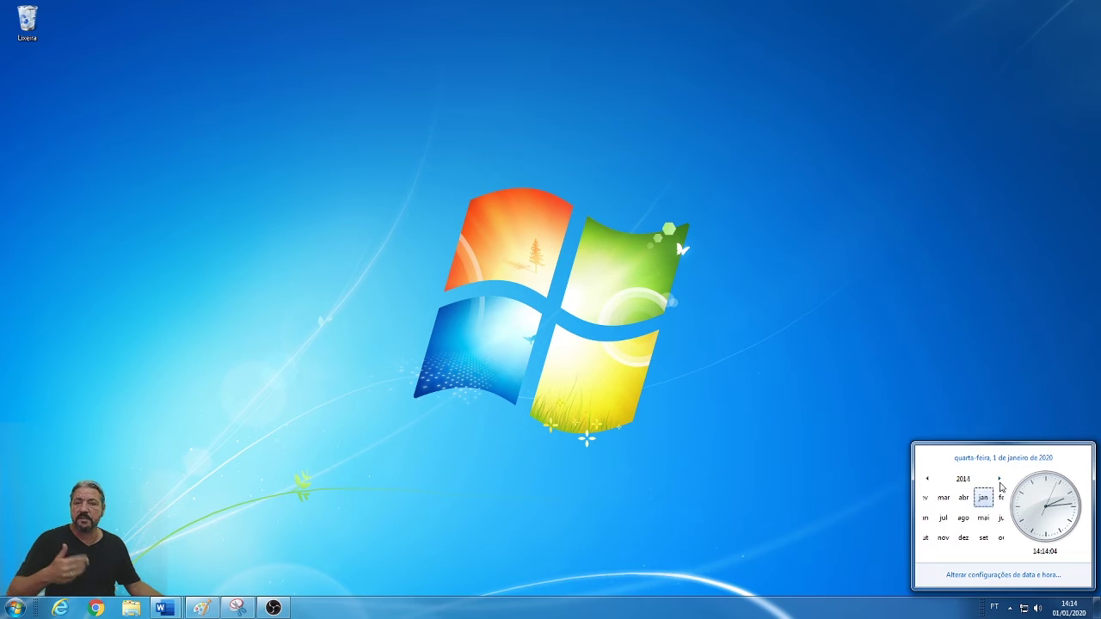
{"action": "left_click", "coordinate": [998, 480]}
{"action": "left_click", "coordinate": [999, 480]}
{"action": "left_click", "coordinate": [998, 480]}
{"action": "left_click", "coordinate": [998, 480]}
{"action": "left_click", "coordinate": [999, 480]}
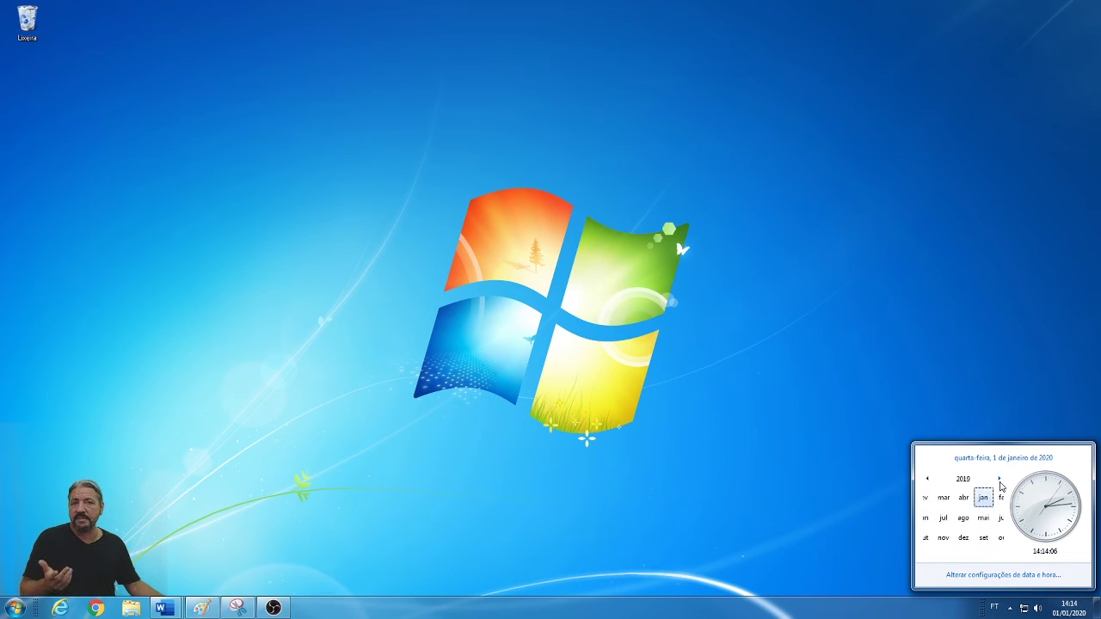
{"action": "left_click", "coordinate": [998, 480]}
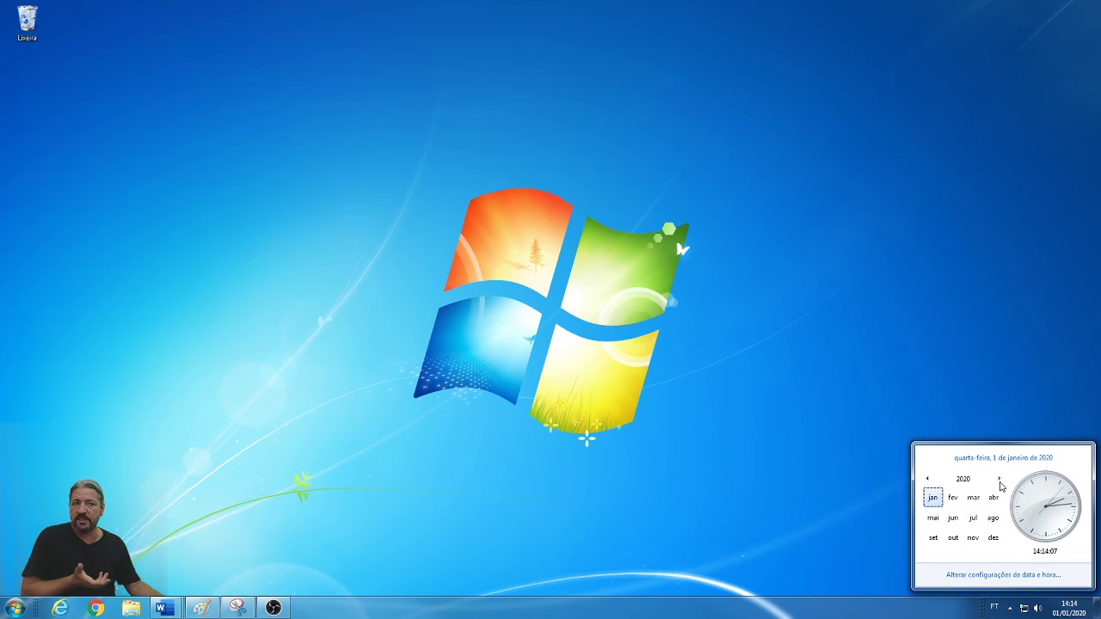
{"action": "left_click", "coordinate": [840, 458]}
{"action": "left_click", "coordinate": [1068, 608]}
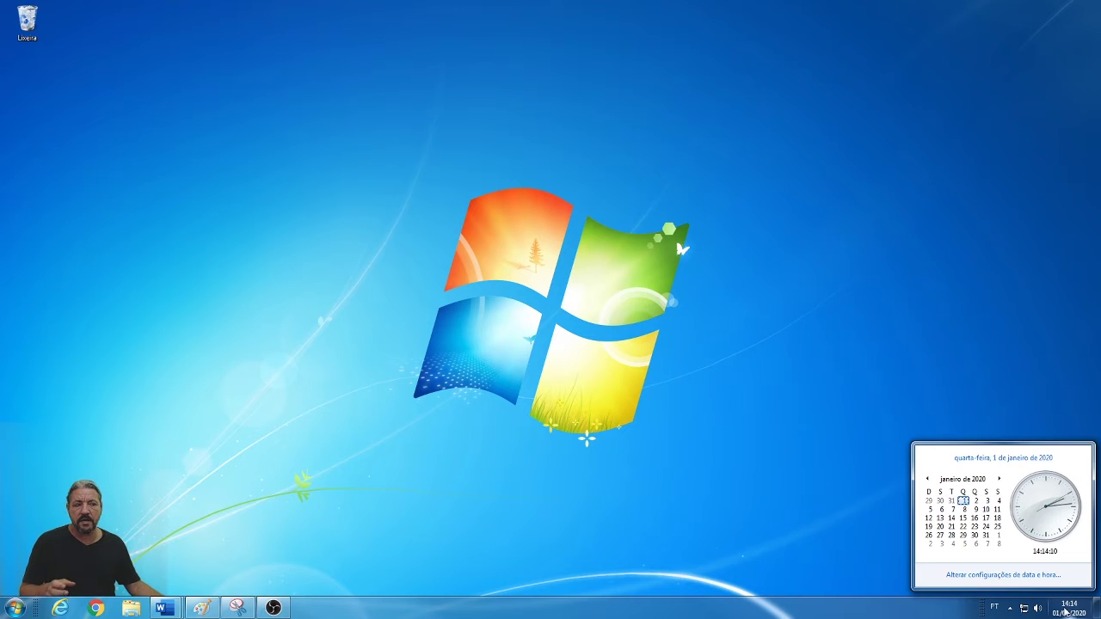
{"action": "left_click", "coordinate": [831, 482]}
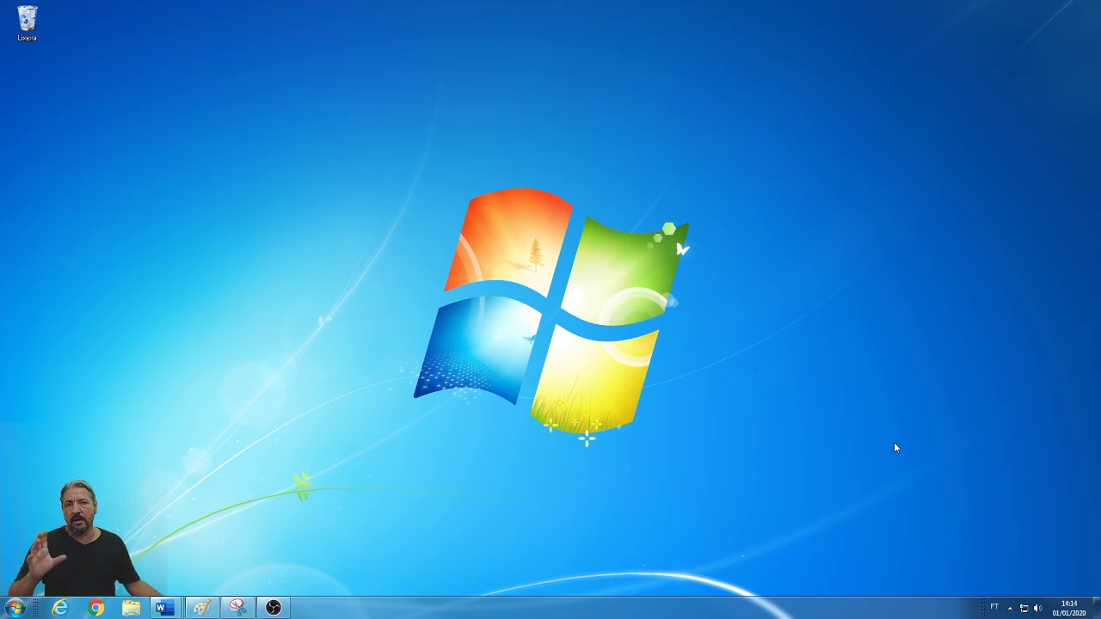
View the date and time adjustment dialog from the taskbar clock and close it without changes
{"action": "right_click", "coordinate": [1067, 613]}
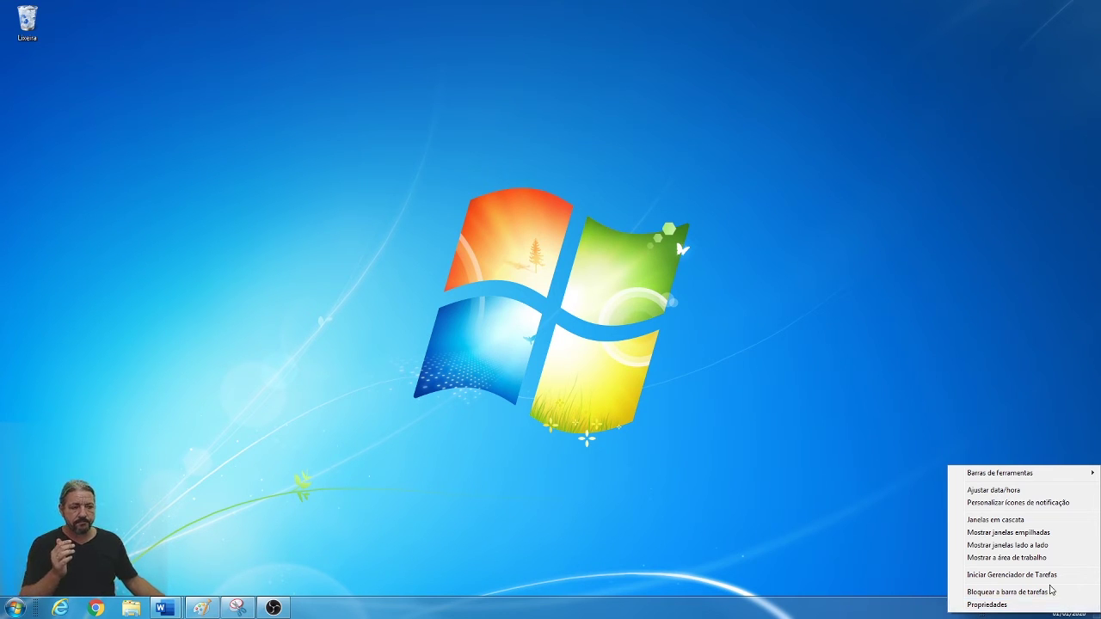
{"action": "left_click", "coordinate": [1022, 492]}
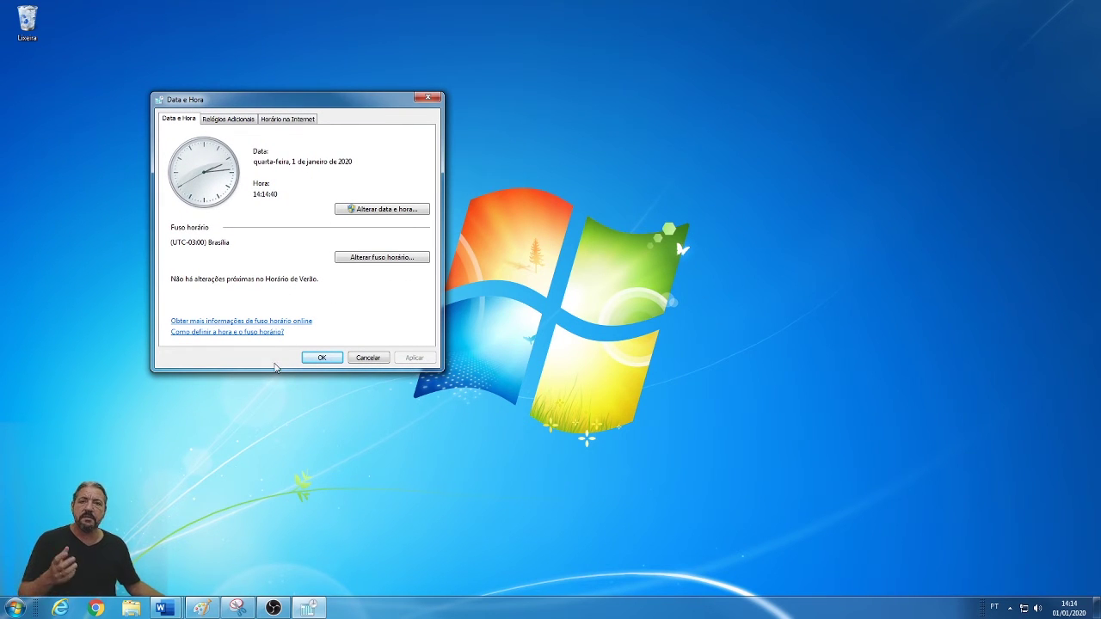
{"action": "left_click", "coordinate": [370, 360]}
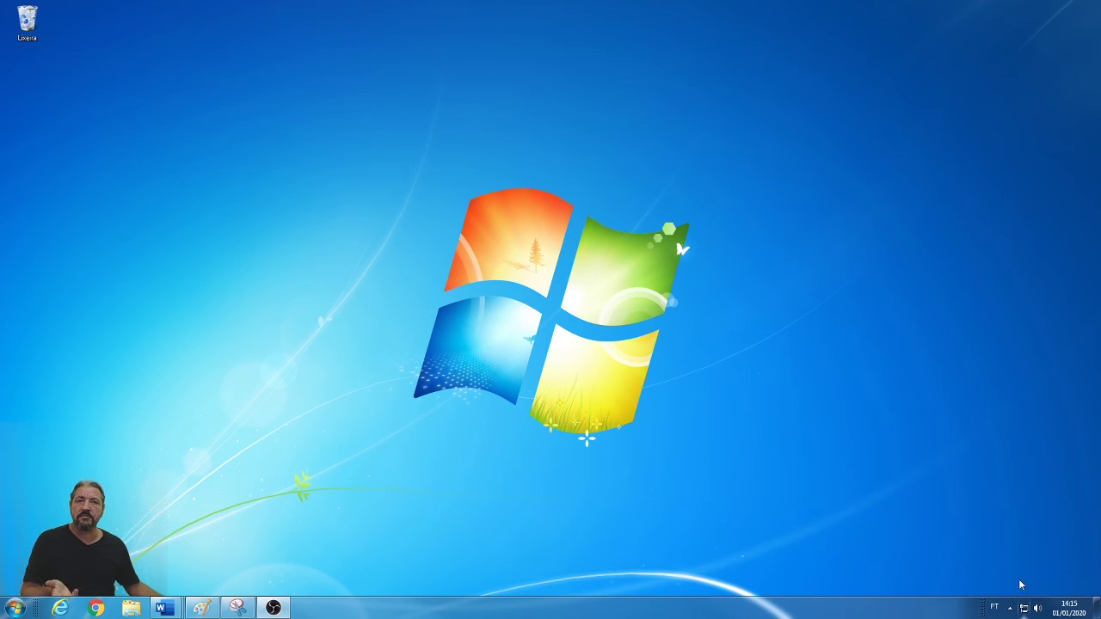
View the speaker volume control in the notification area and dismiss it
{"action": "left_click", "coordinate": [1038, 609]}
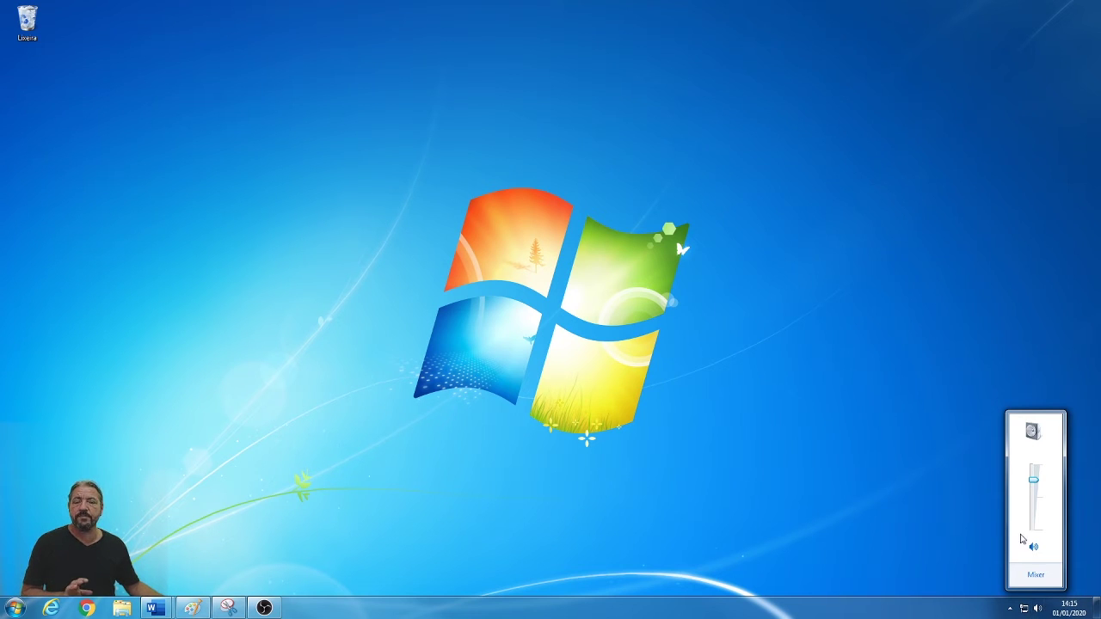
{"action": "left_click", "coordinate": [936, 518]}
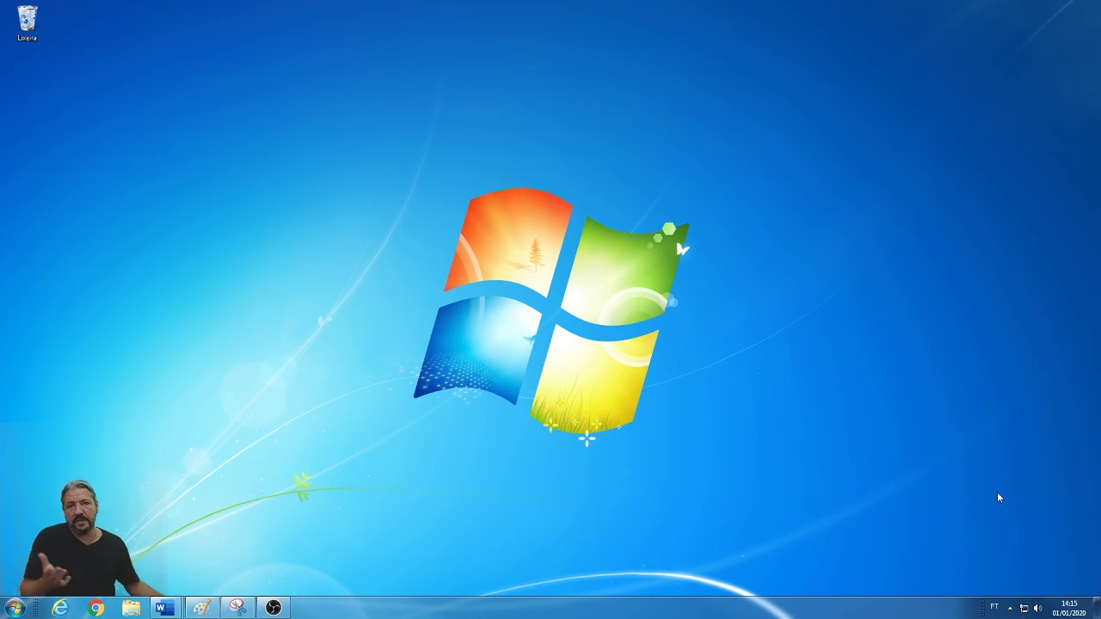
View the customization settings for hidden notification icons, examine the behavior options for Rede, and cancel without changes
{"action": "left_click", "coordinate": [1011, 609]}
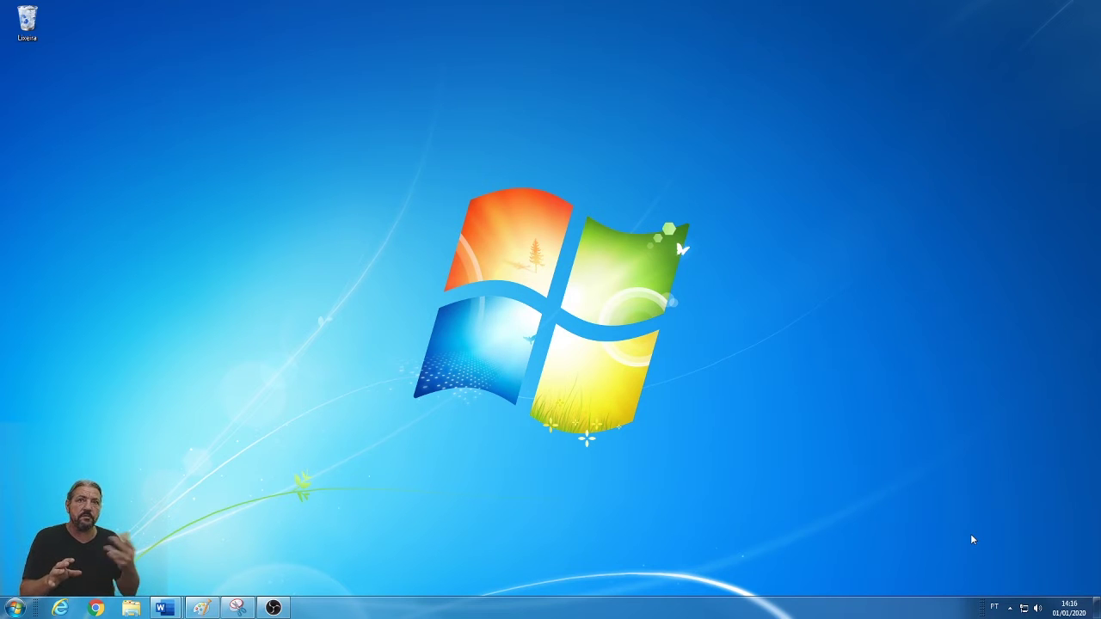
{"action": "left_click", "coordinate": [1011, 609]}
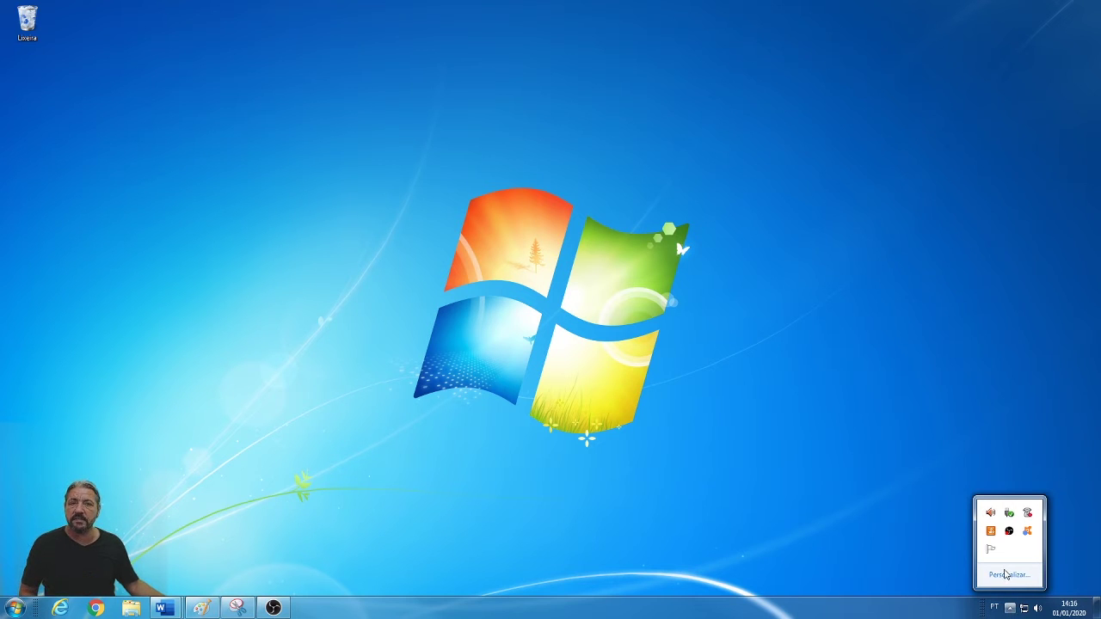
{"action": "left_click", "coordinate": [1005, 575]}
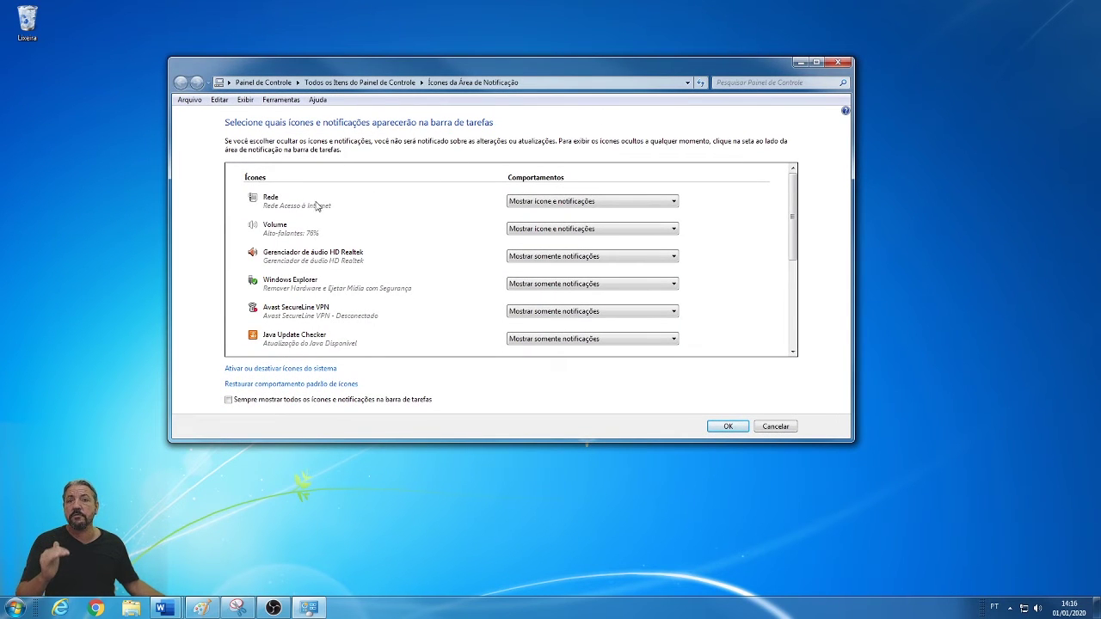
{"action": "left_click", "coordinate": [556, 203]}
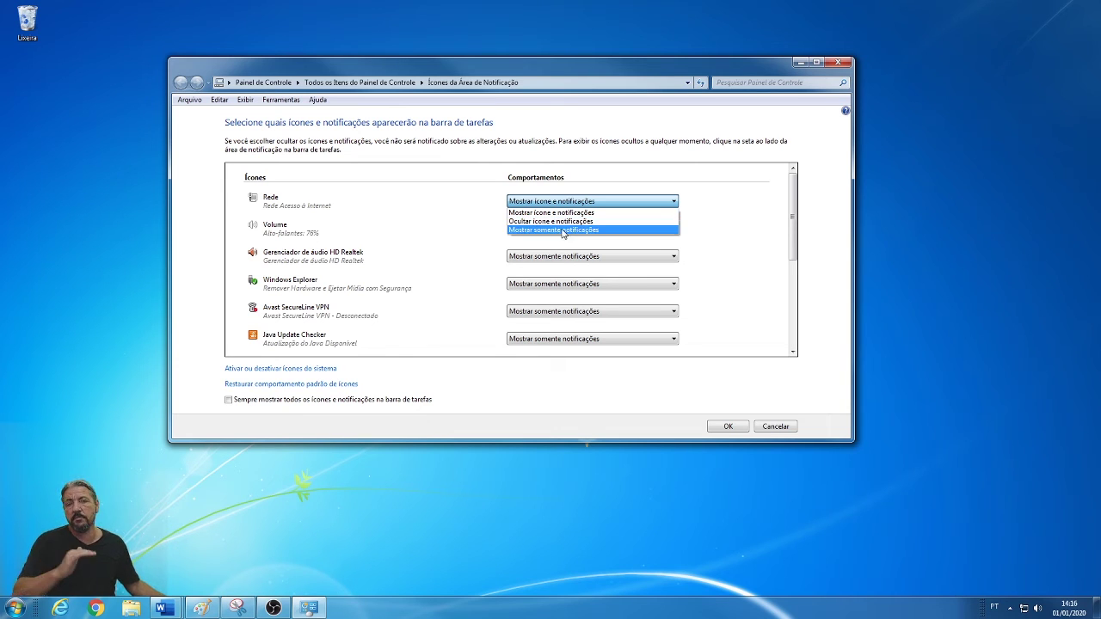
{"action": "left_click", "coordinate": [768, 431]}
{"action": "left_click", "coordinate": [773, 430]}
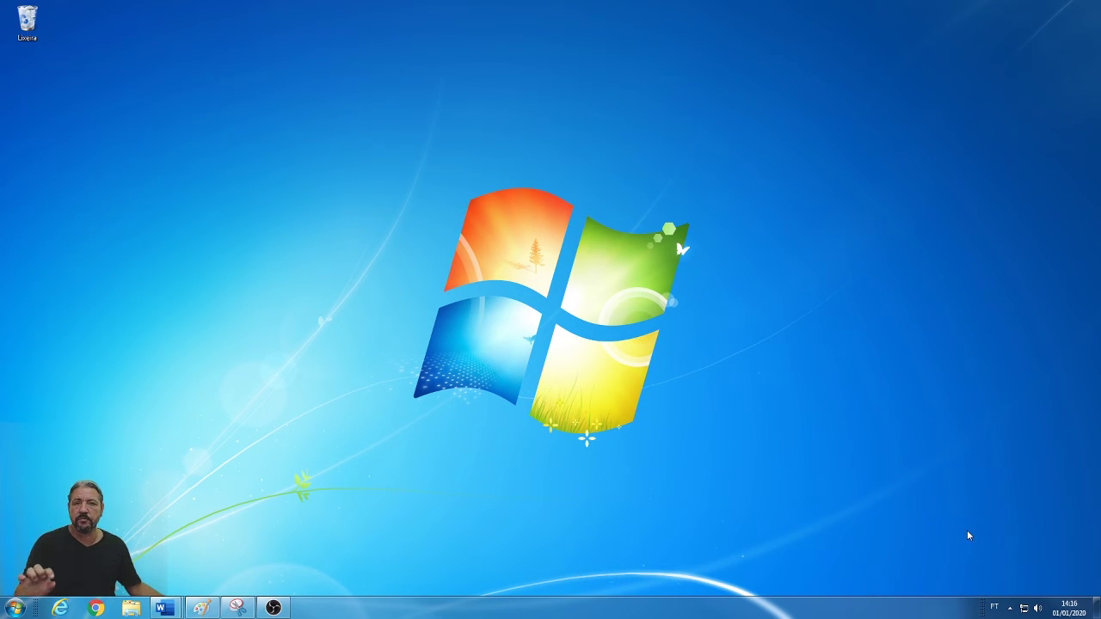
Switch the input language to Inglês (Estados Unidos), view its available keyboard layouts, and return to the desktop
{"action": "left_click", "coordinate": [994, 608]}
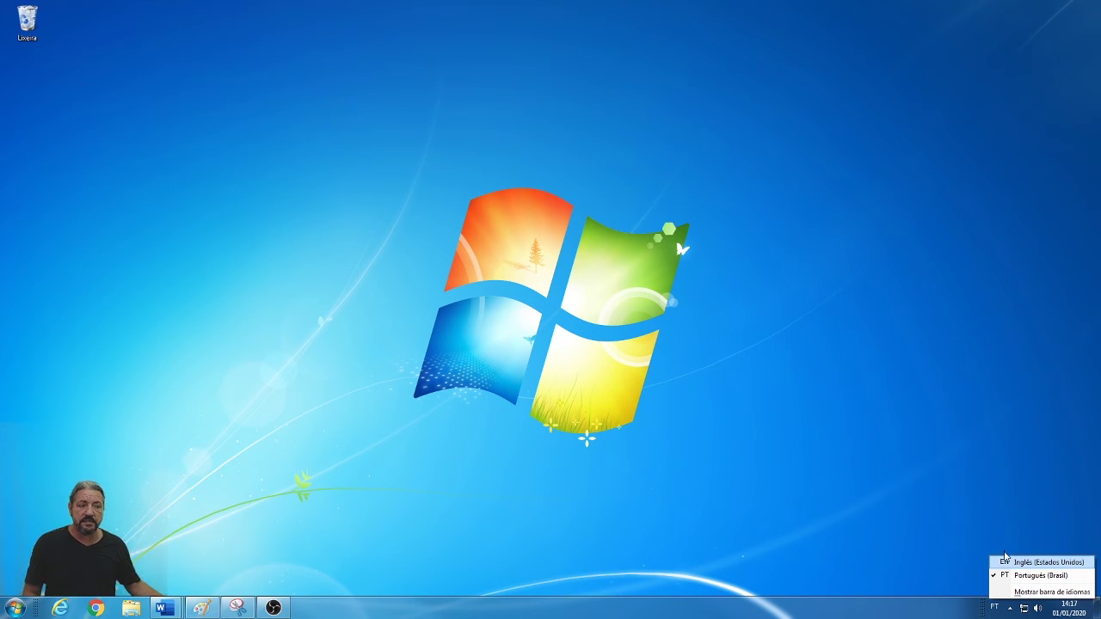
{"action": "left_click", "coordinate": [1030, 562]}
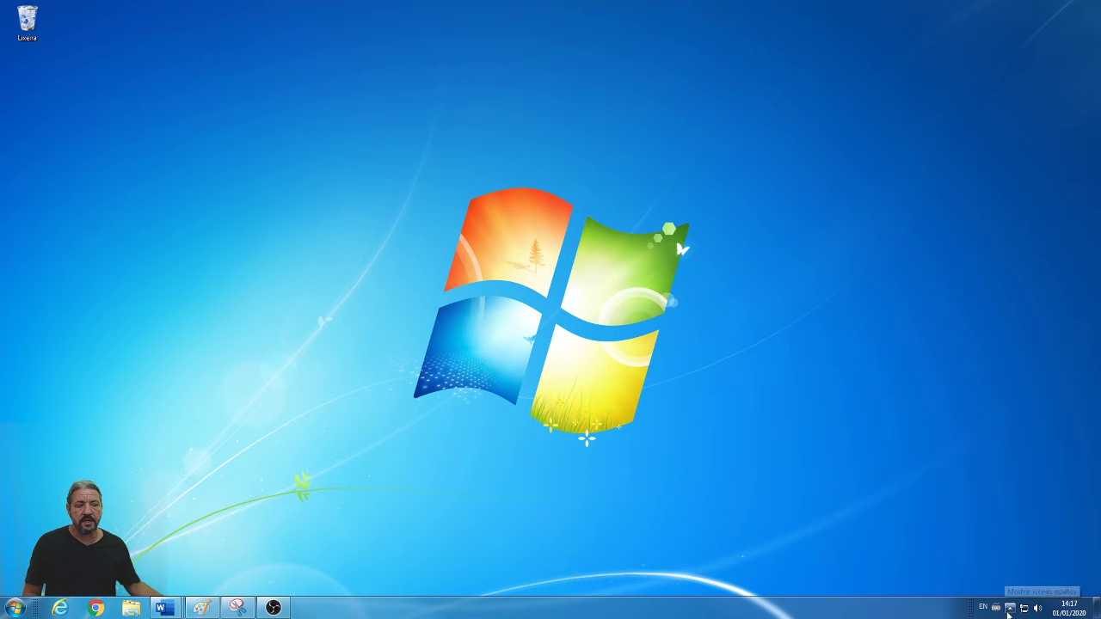
{"action": "left_click", "coordinate": [996, 607]}
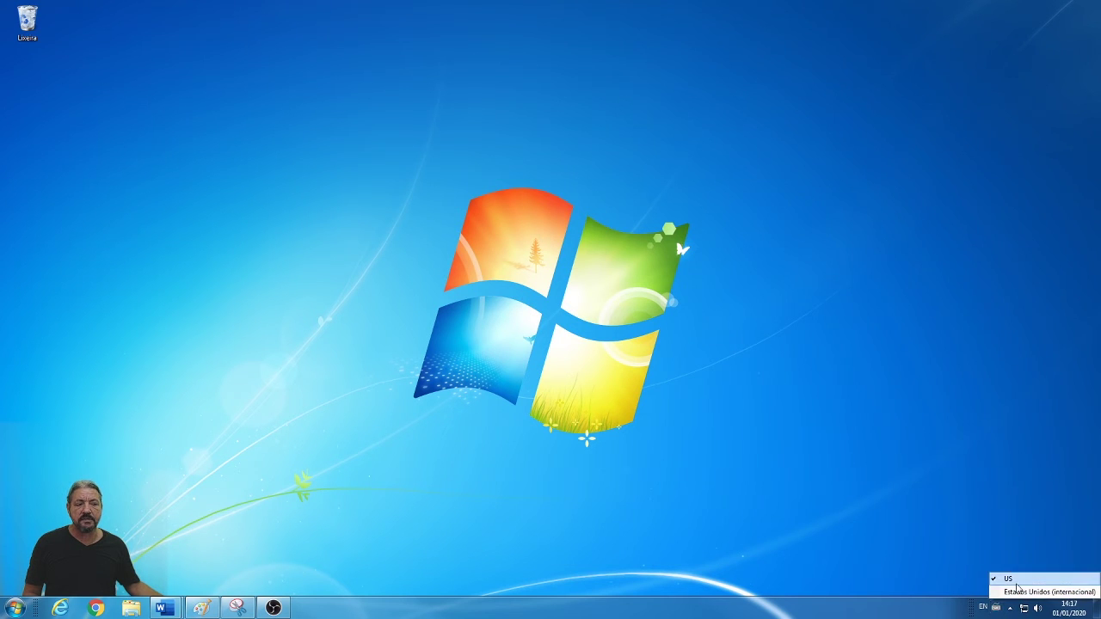
{"action": "left_click", "coordinate": [976, 543]}
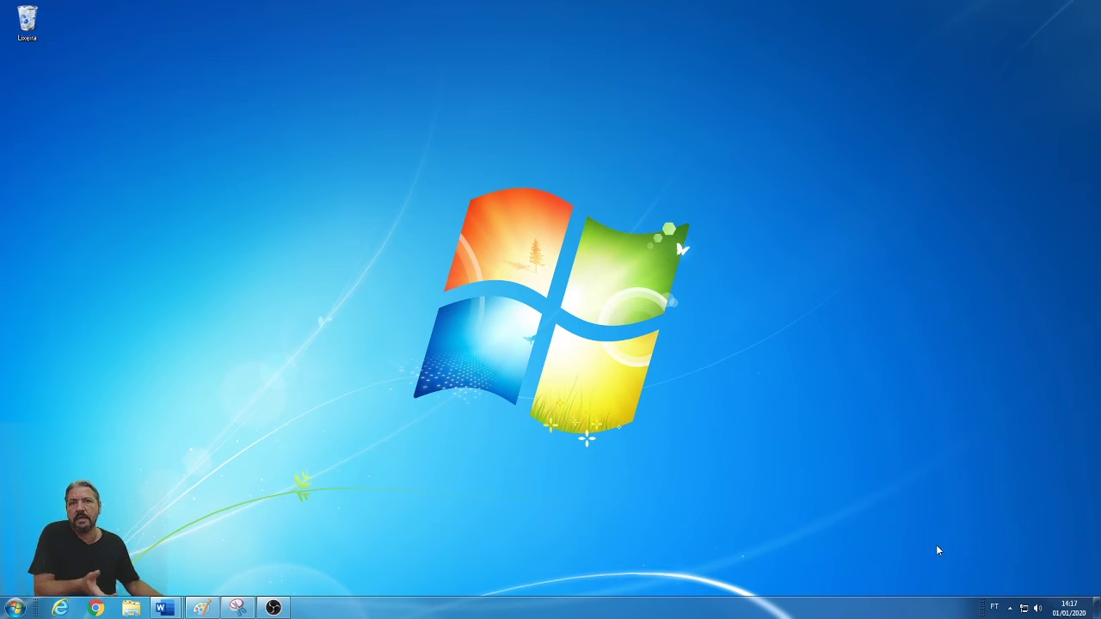
Show the floating language bar and move it to the upper middle of the desktop, above the Windows logo
{"action": "left_click", "coordinate": [996, 608]}
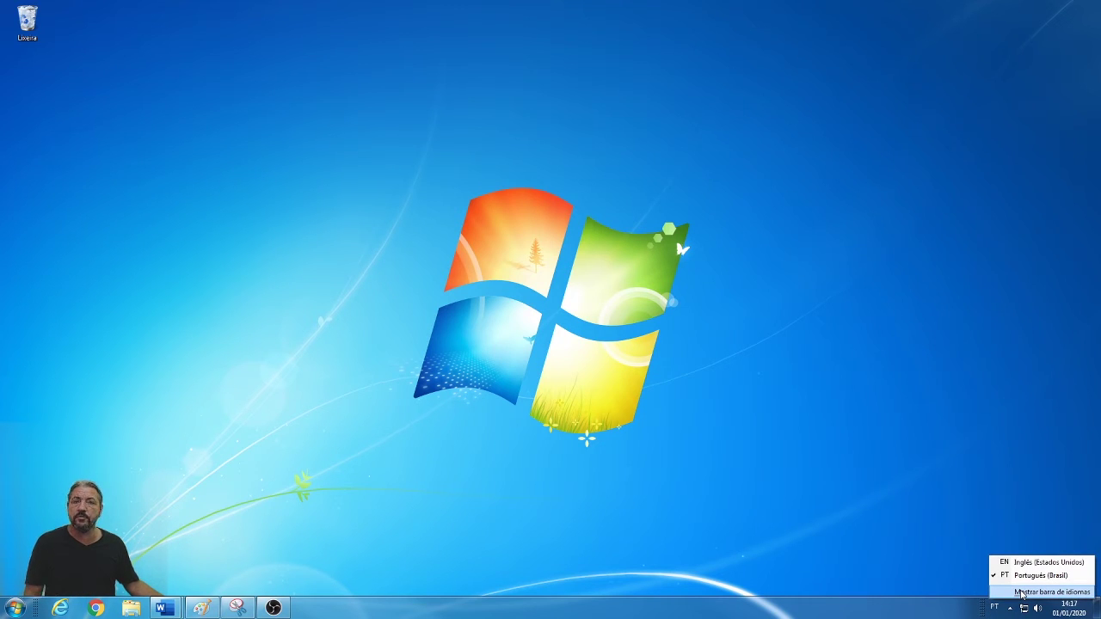
{"action": "left_click", "coordinate": [1021, 593]}
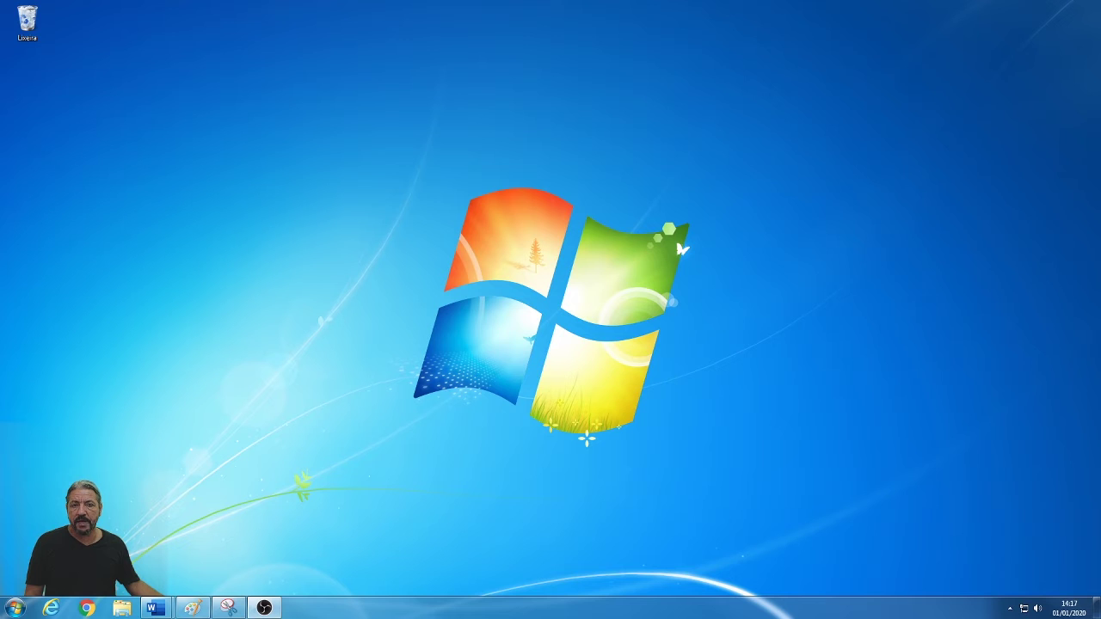
{"action": "left_click_drag", "start_coordinate": [247, 223], "coordinate": [476, 139]}
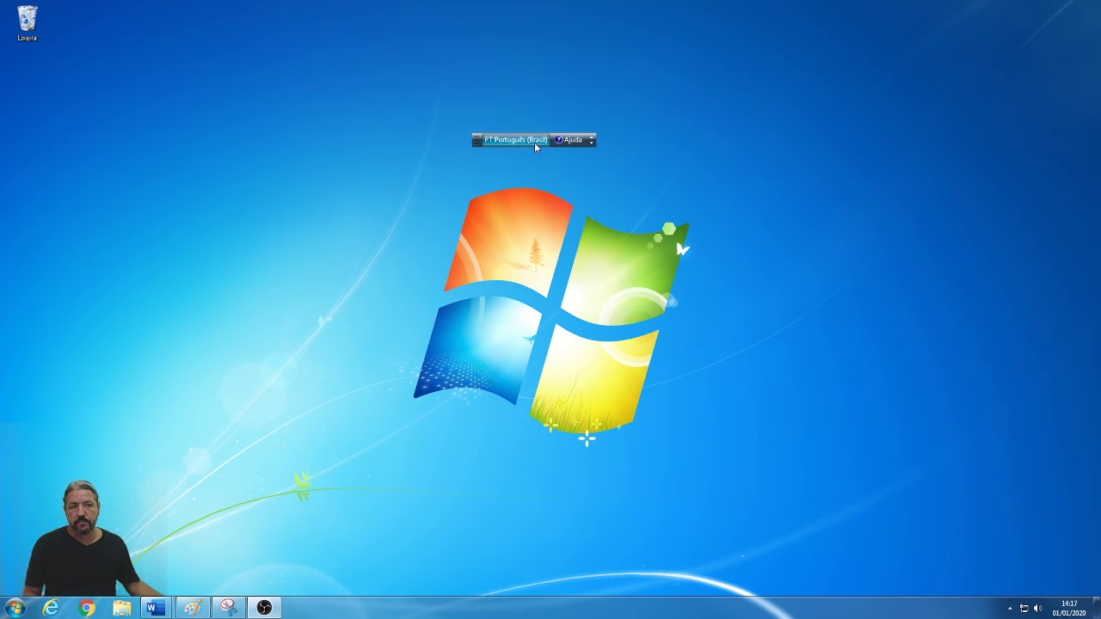
Open the language bar's settings, place the dialog just below the floating bar, and select Inglês (Estados Unidos) among the installed services
{"action": "left_click", "coordinate": [592, 144]}
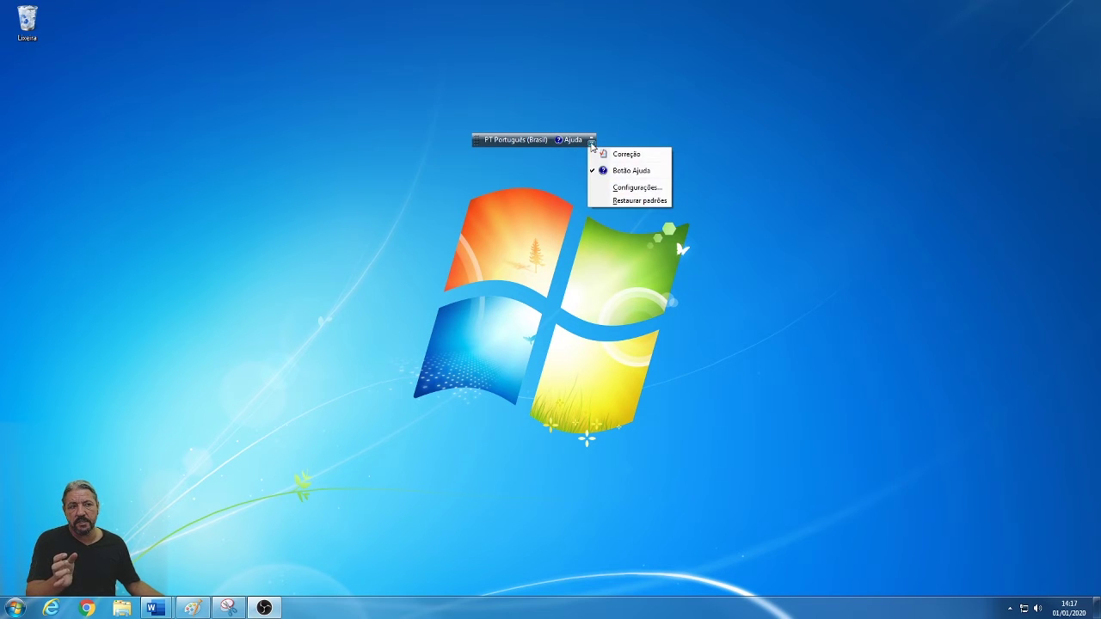
{"action": "left_click", "coordinate": [618, 185]}
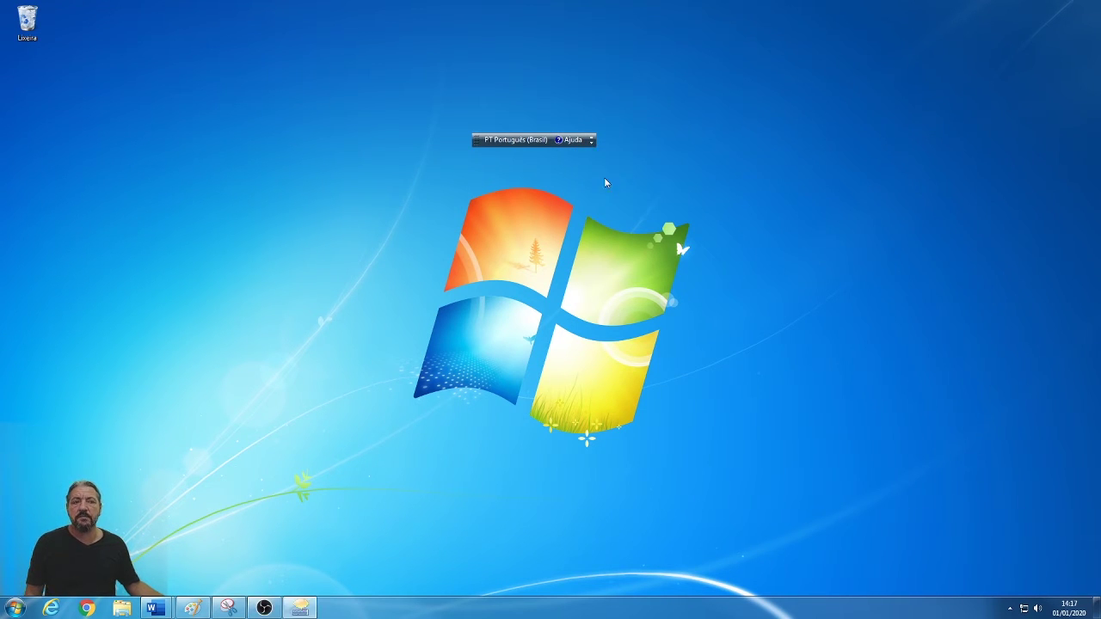
{"action": "left_click_drag", "start_coordinate": [45, 120], "coordinate": [534, 160]}
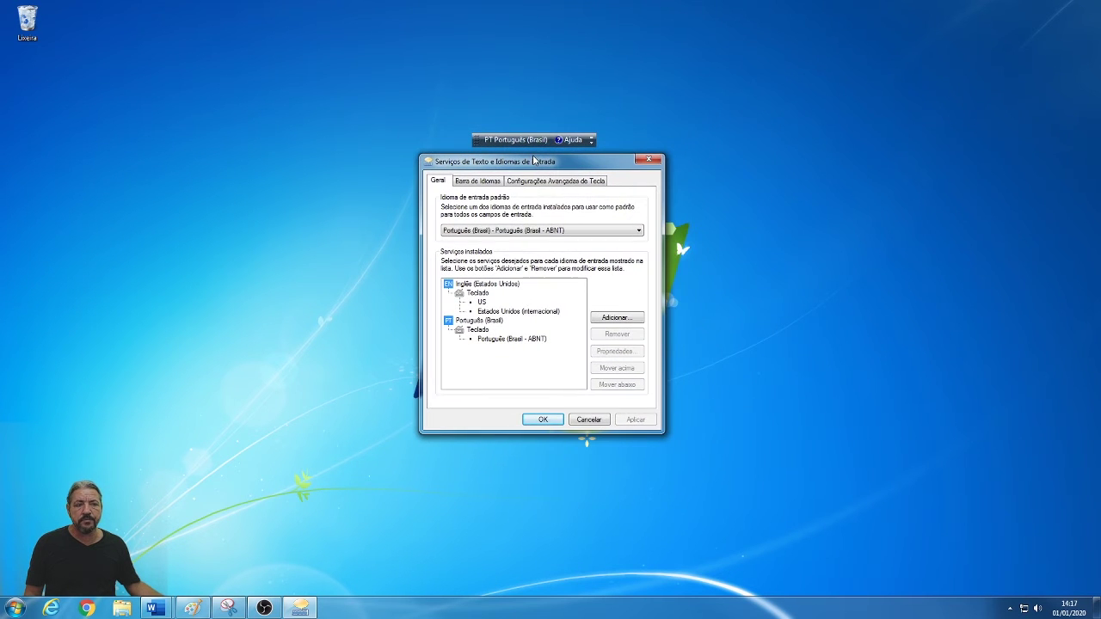
{"action": "left_click", "coordinate": [484, 289]}
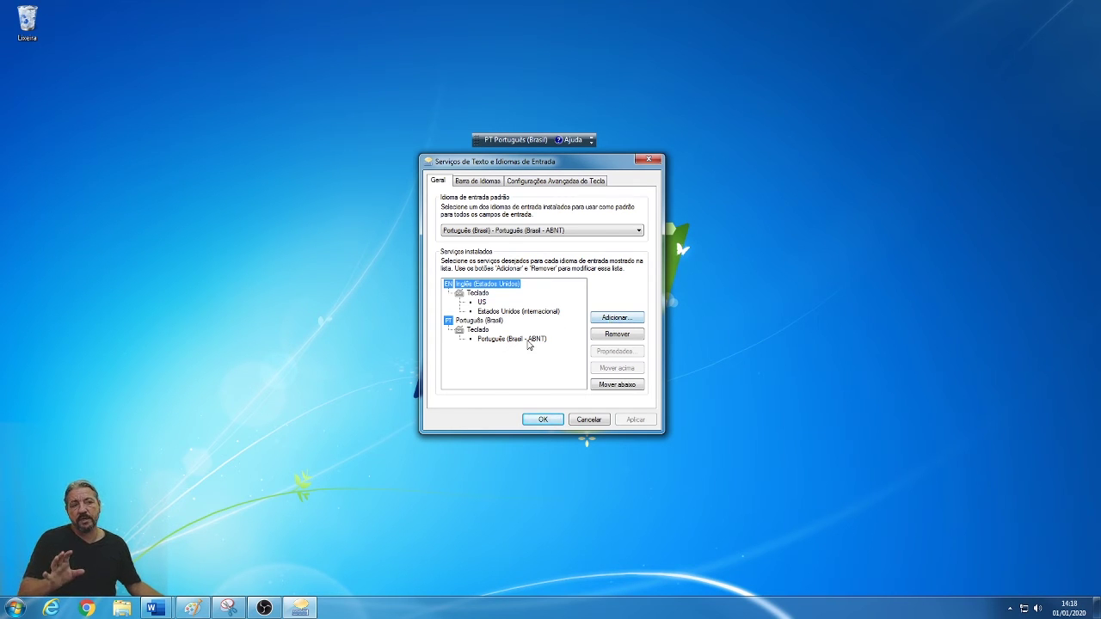
Set the language bar to Encaixada na barra de tarefas, select Português (Brasil) among the installed services, and apply the settings
{"action": "left_click", "coordinate": [492, 184]}
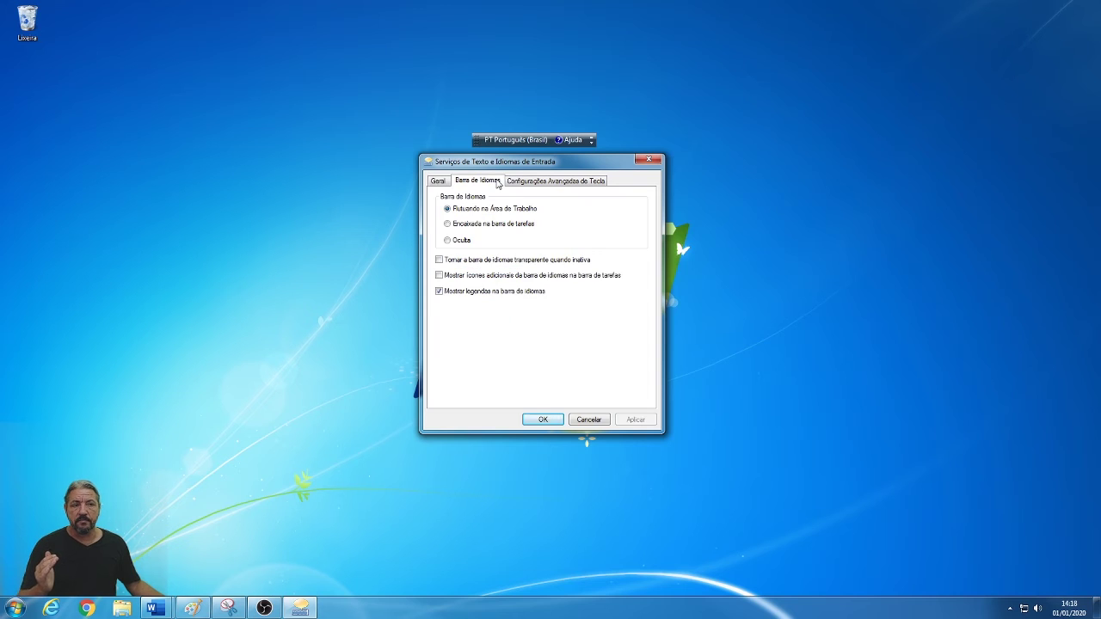
{"action": "left_click", "coordinate": [448, 226]}
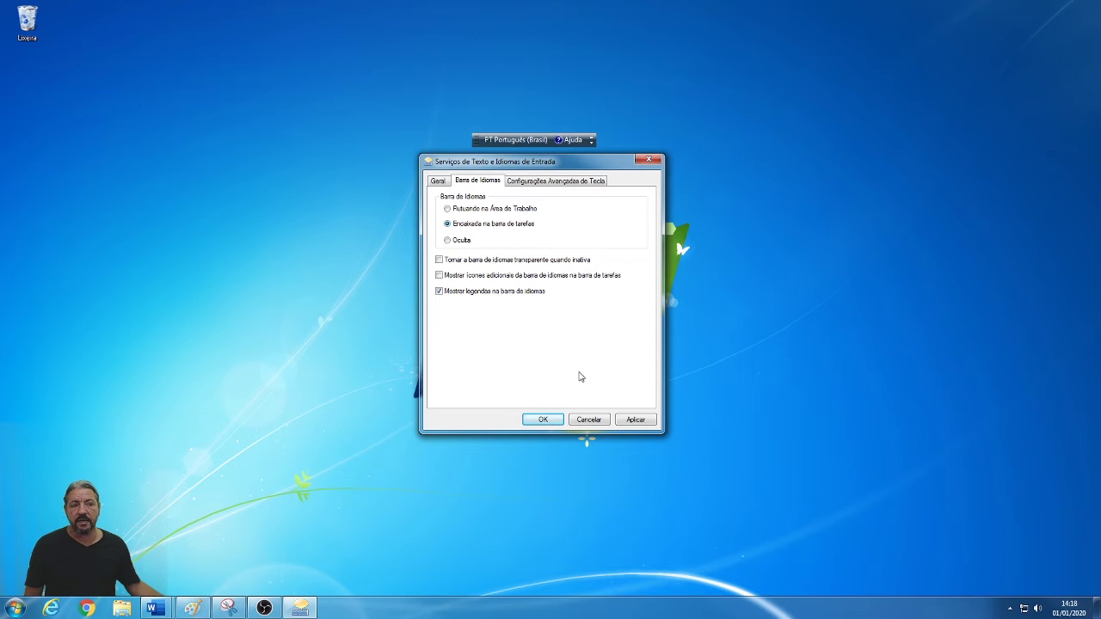
{"action": "left_click", "coordinate": [445, 183]}
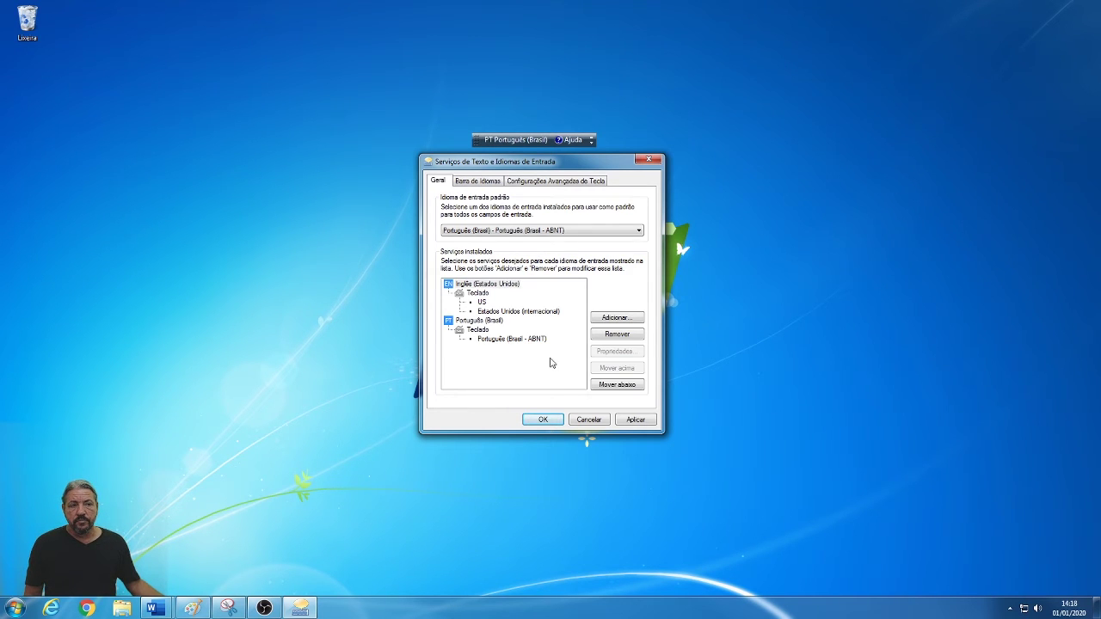
{"action": "left_click", "coordinate": [480, 323]}
{"action": "left_click", "coordinate": [635, 419]}
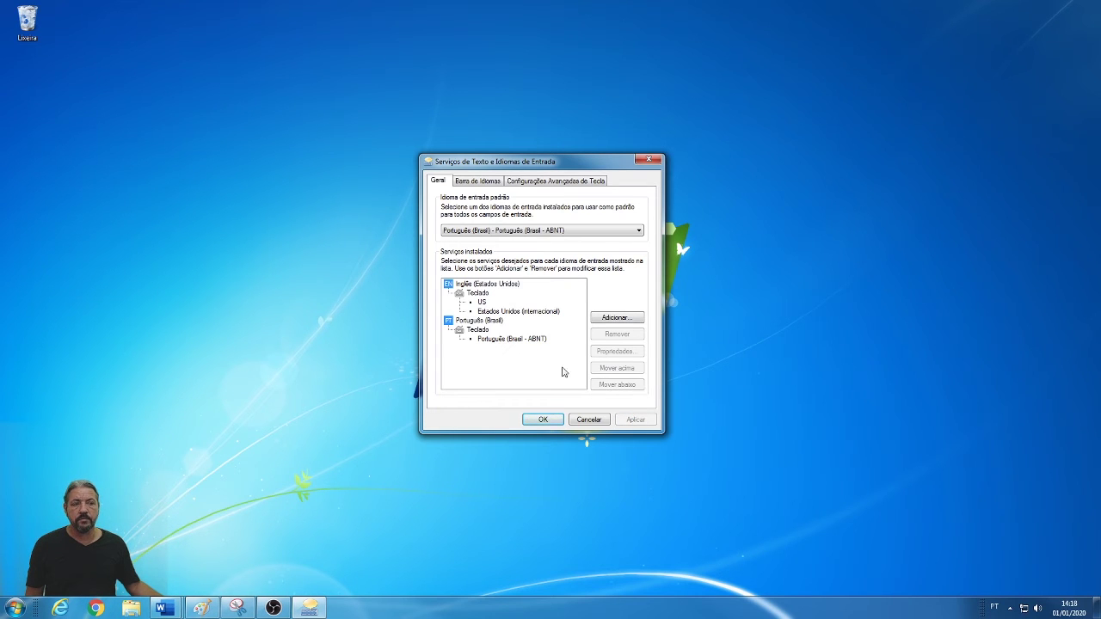
{"action": "left_click", "coordinate": [551, 421]}
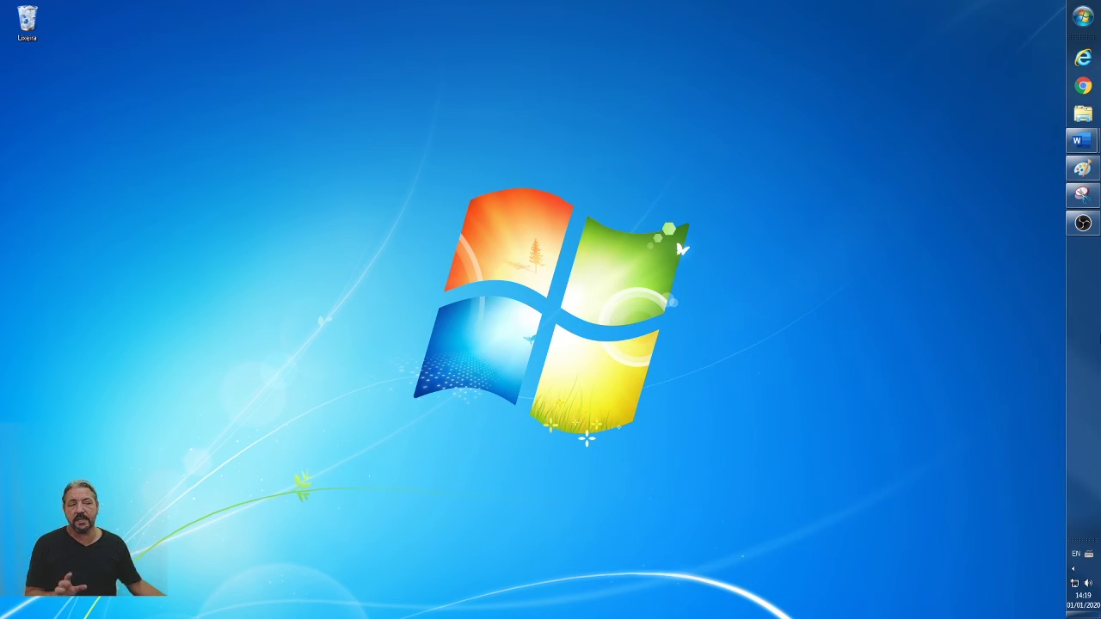
Move the taskbar to the top edge of the screen, on to the left edge, and finally back to the bottom edge
{"action": "left_click_drag", "start_coordinate": [1082, 336], "coordinate": [717, 81]}
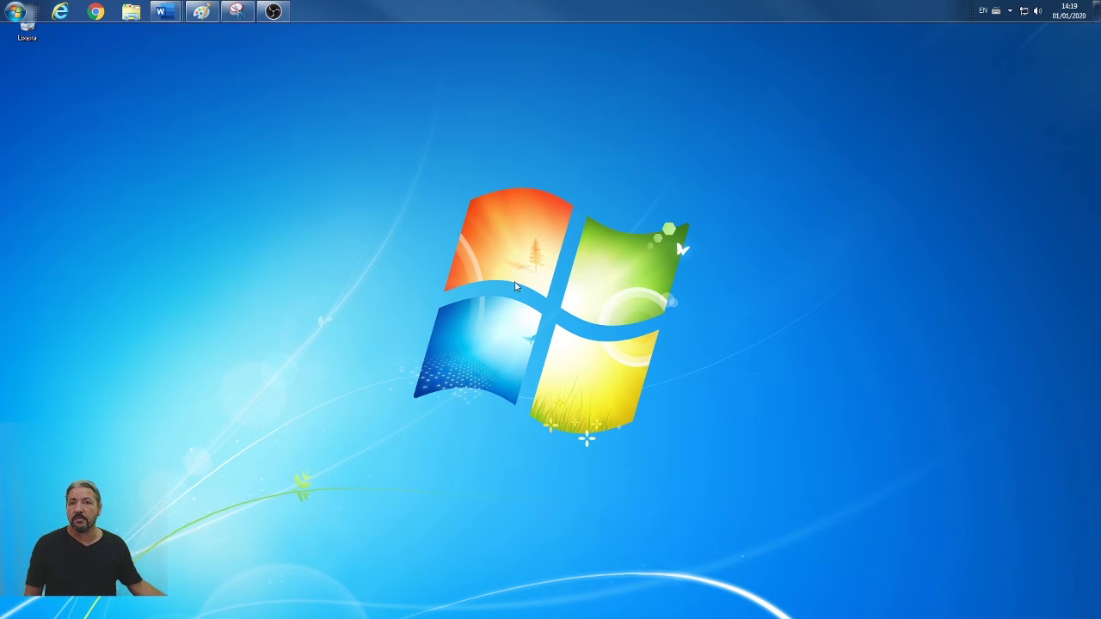
{"action": "left_click_drag", "start_coordinate": [529, 12], "coordinate": [115, 299]}
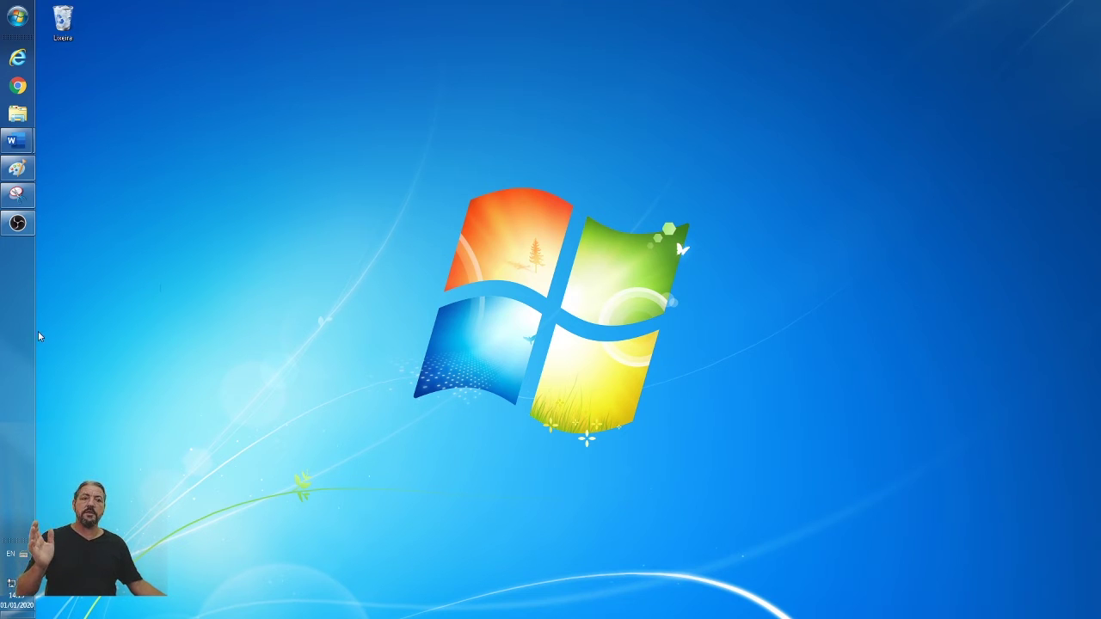
{"action": "left_click_drag", "start_coordinate": [94, 369], "coordinate": [266, 545]}
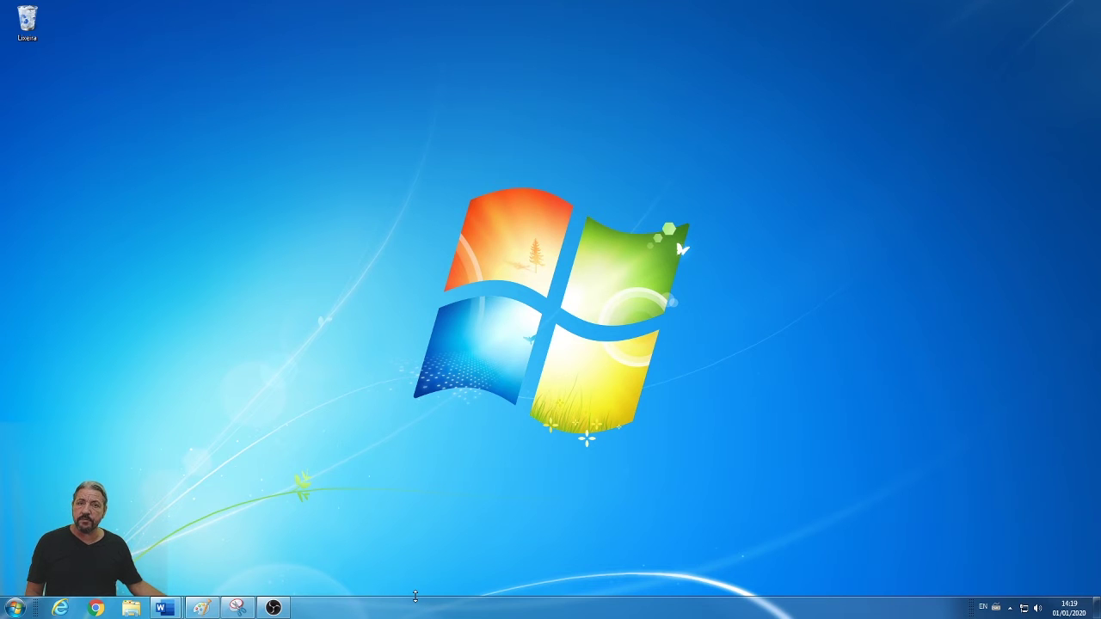
Enlarge the taskbar to about a quarter of the screen height and lock it
{"action": "left_click_drag", "start_coordinate": [415, 596], "coordinate": [475, 304]}
{"action": "left_click_drag", "start_coordinate": [475, 304], "coordinate": [522, 430]}
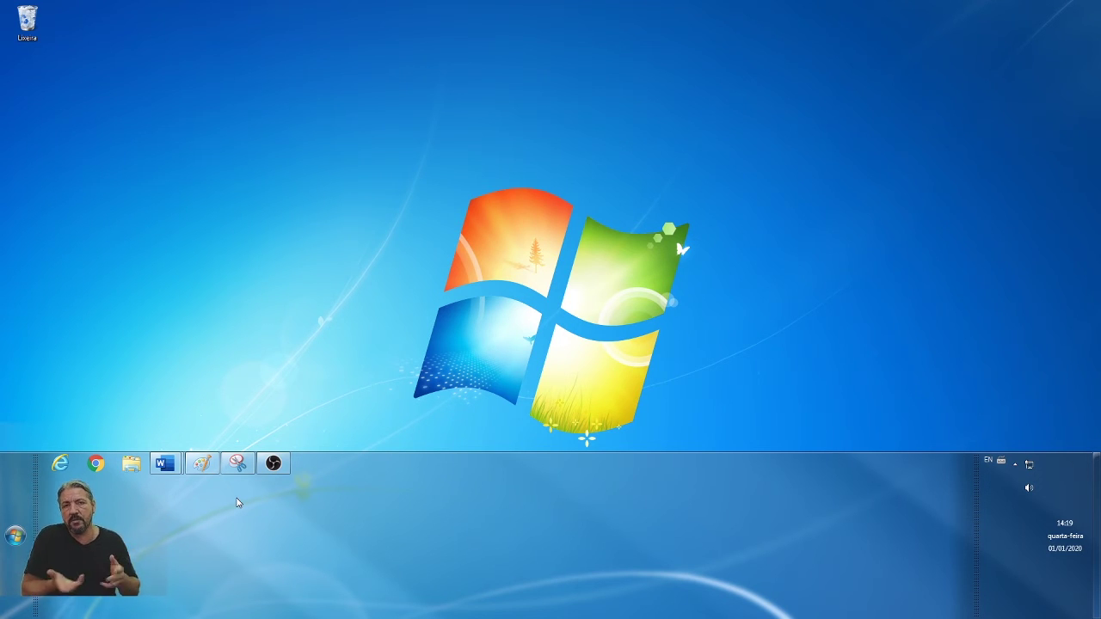
{"action": "right_click", "coordinate": [459, 476]}
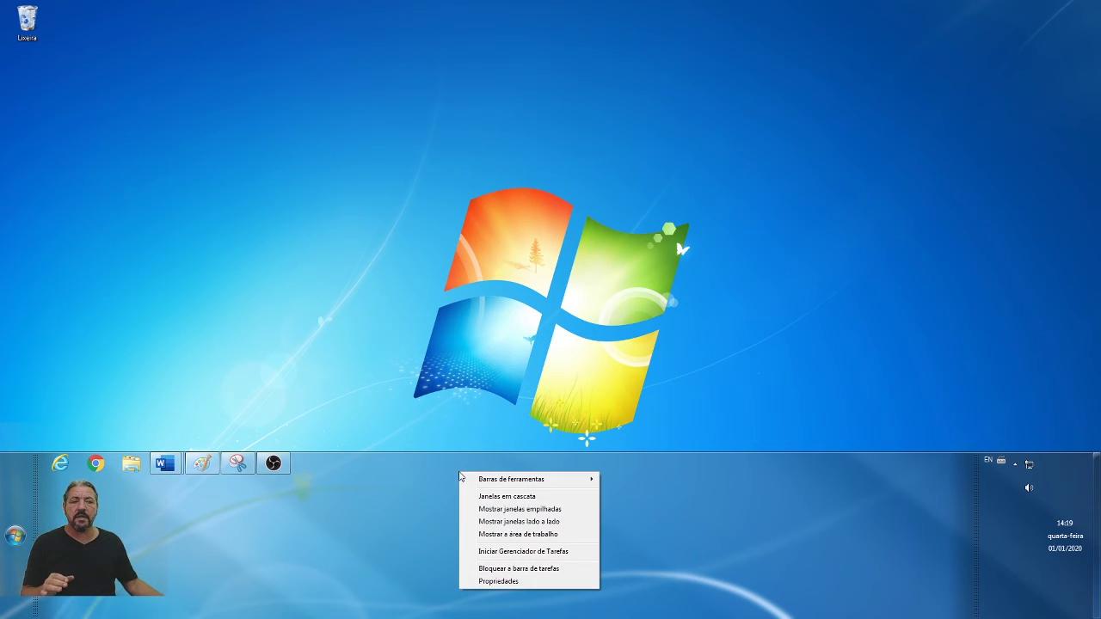
{"action": "left_click", "coordinate": [501, 569]}
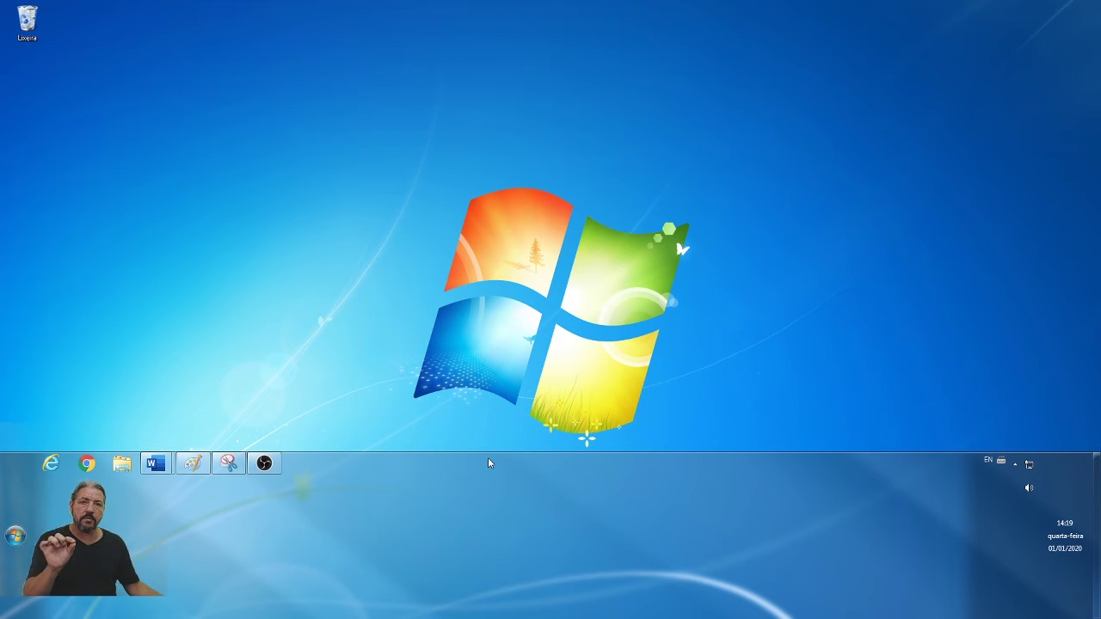
Unlock the taskbar and shrink it back to a single row
{"action": "right_click", "coordinate": [486, 501]}
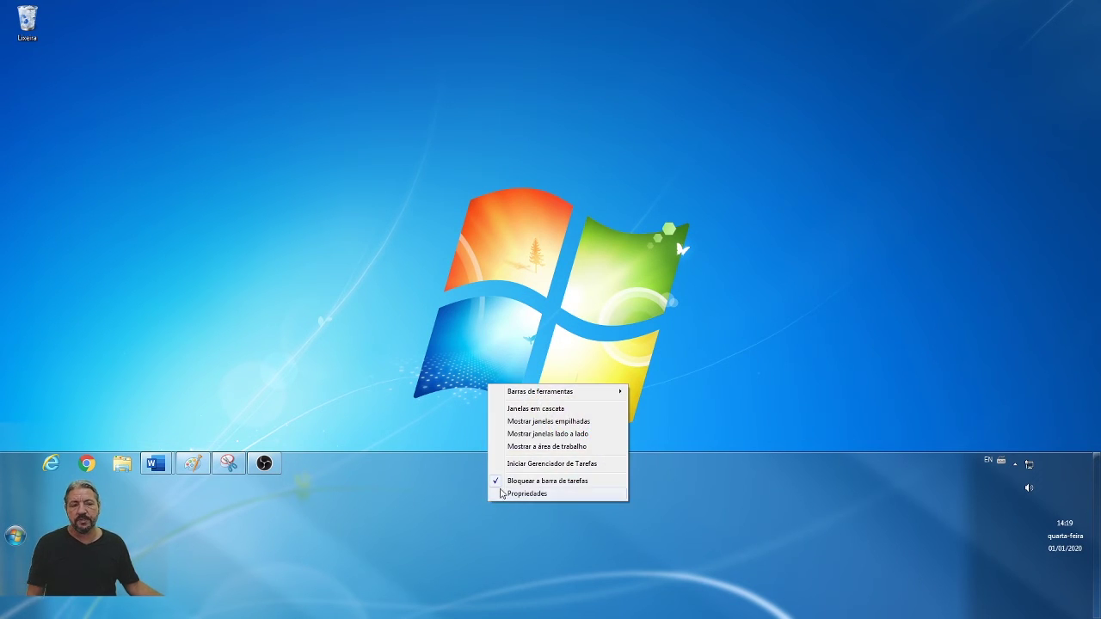
{"action": "left_click", "coordinate": [507, 483]}
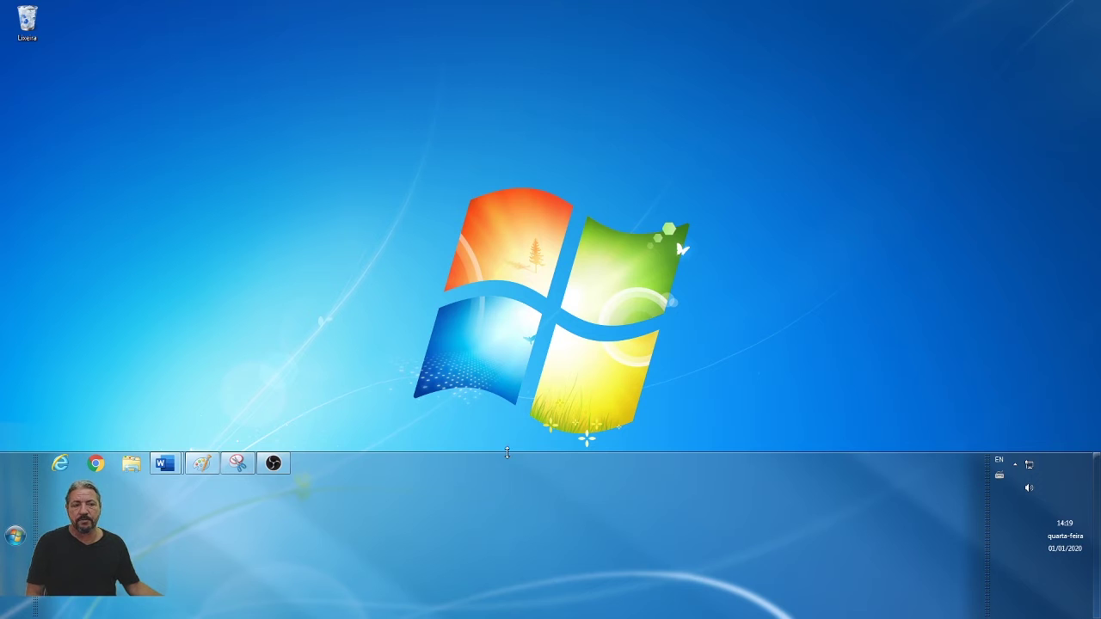
{"action": "left_click_drag", "start_coordinate": [507, 453], "coordinate": [418, 572]}
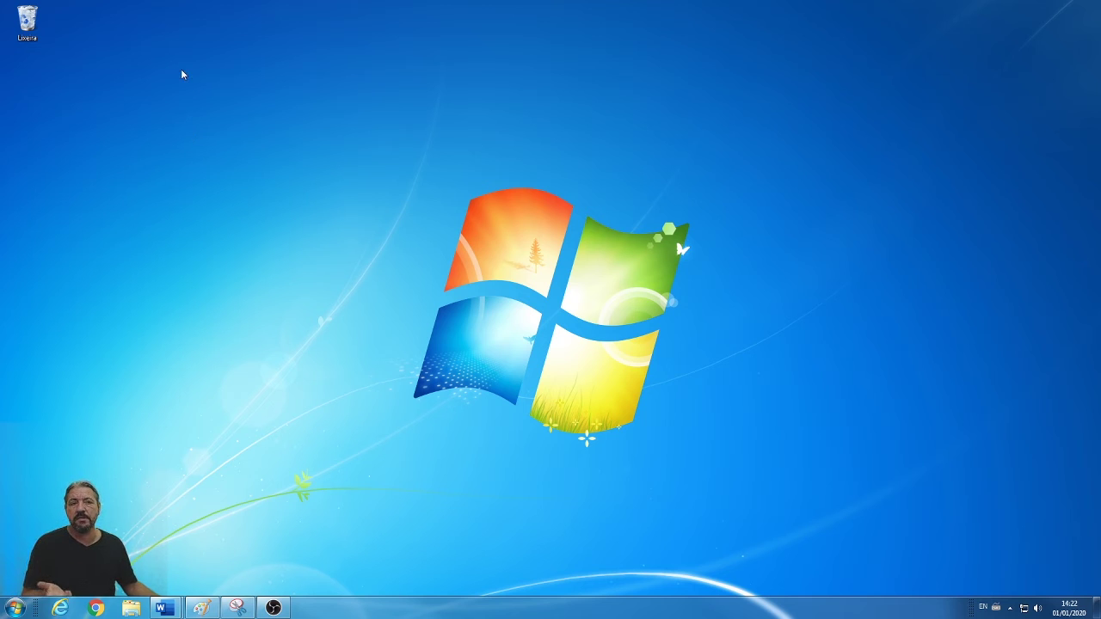
Display the desktop icons as Ícones grandes
{"action": "right_click", "coordinate": [271, 89]}
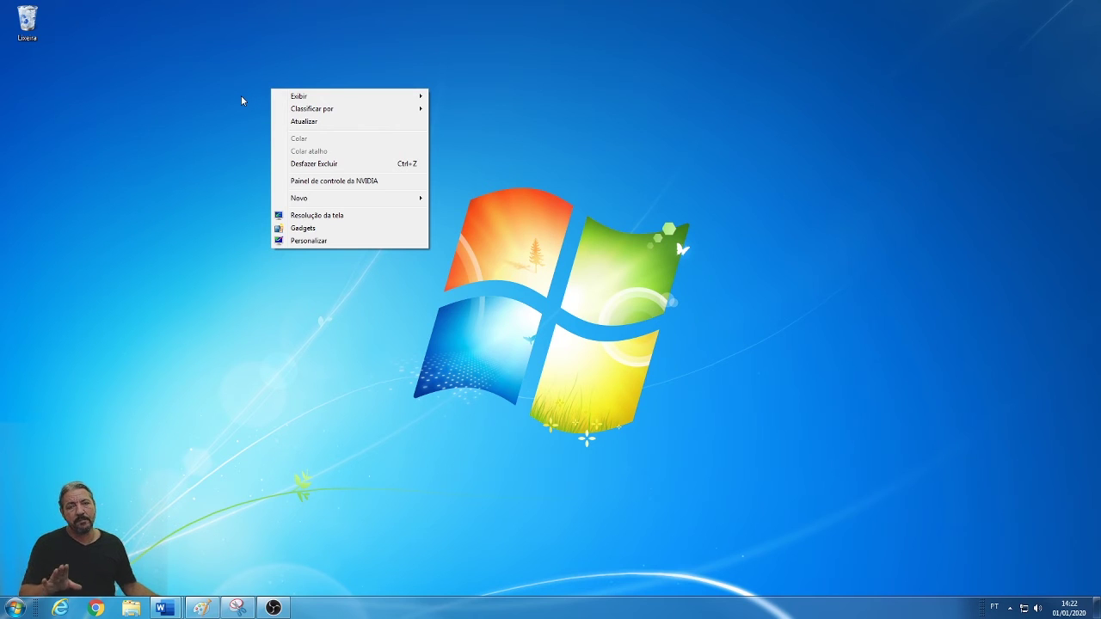
{"action": "mouse_move", "coordinate": [328, 103]}
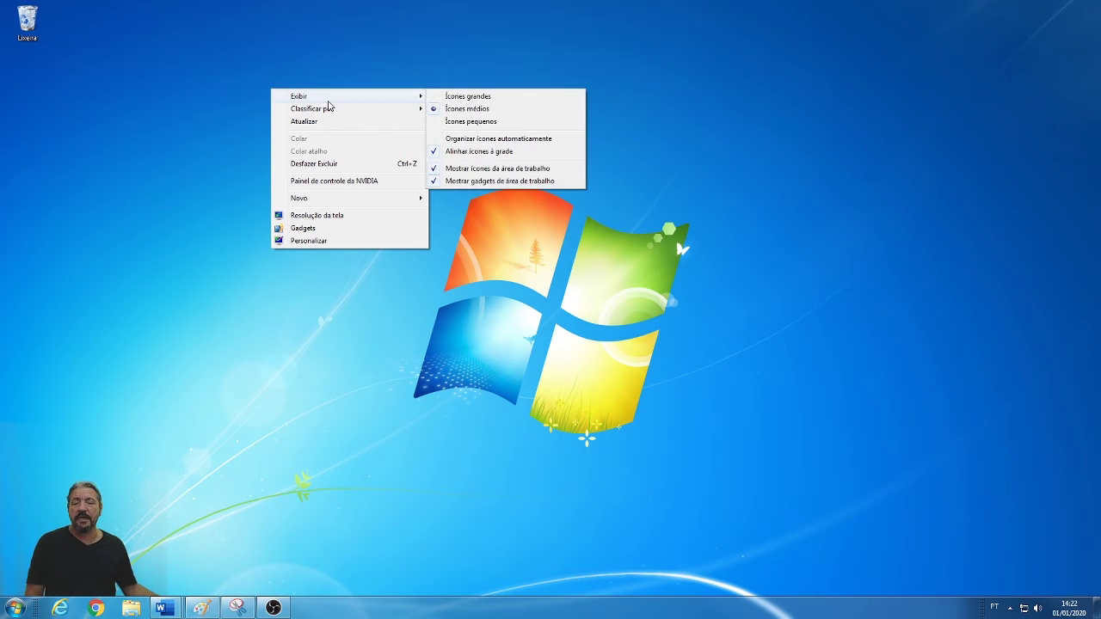
{"action": "left_click", "coordinate": [487, 101]}
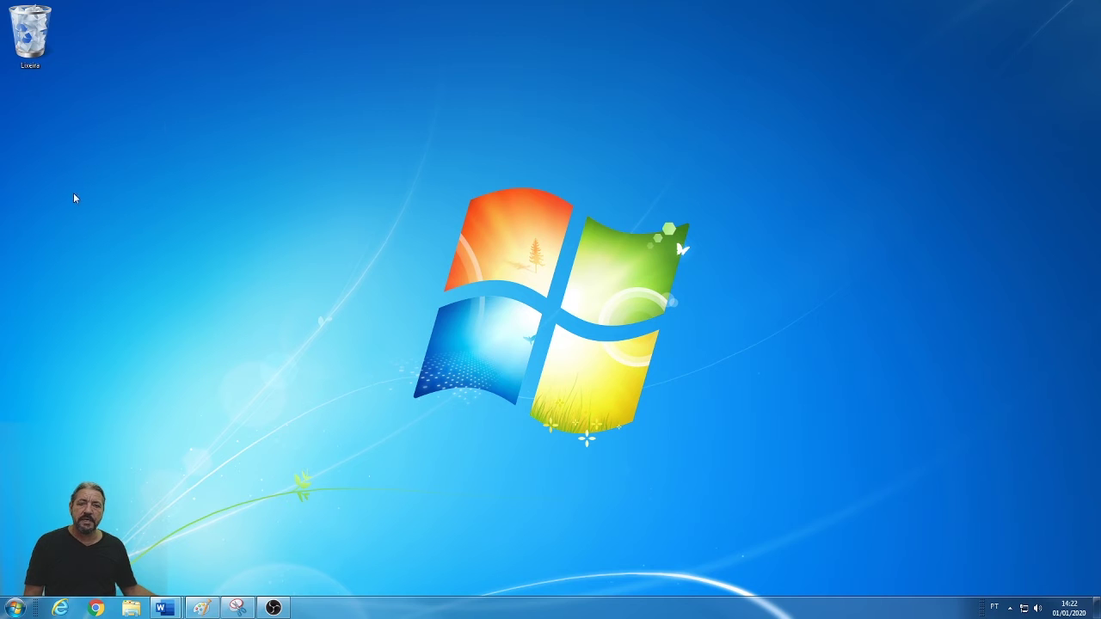
Create a new folder named aula on the desktop, near the Lixeira icon, and deselect it
{"action": "right_click", "coordinate": [212, 68]}
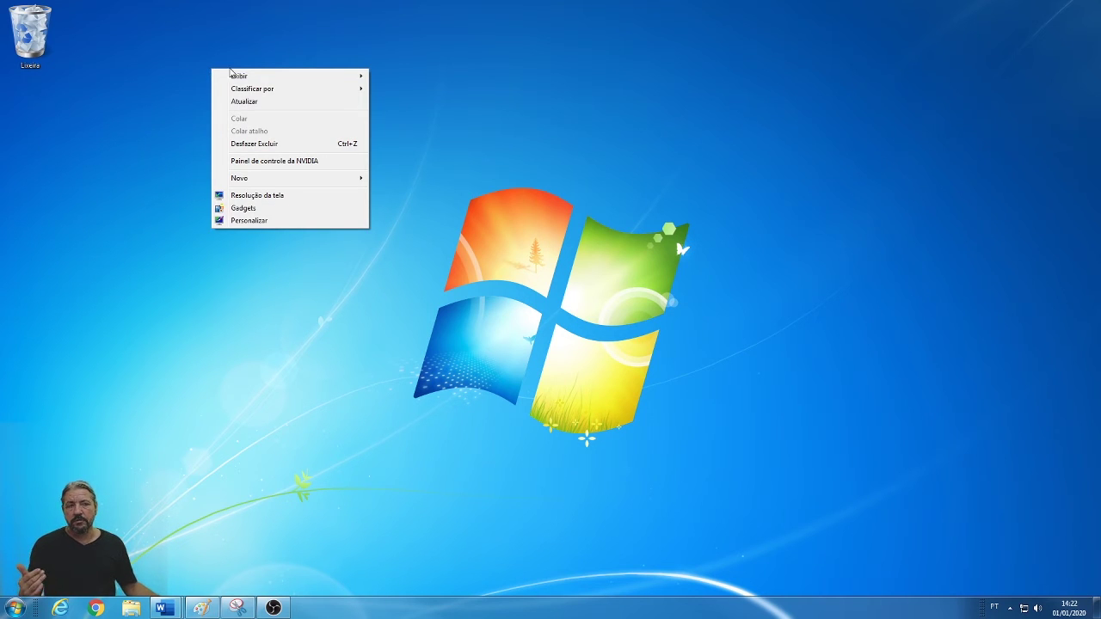
{"action": "mouse_move", "coordinate": [243, 178]}
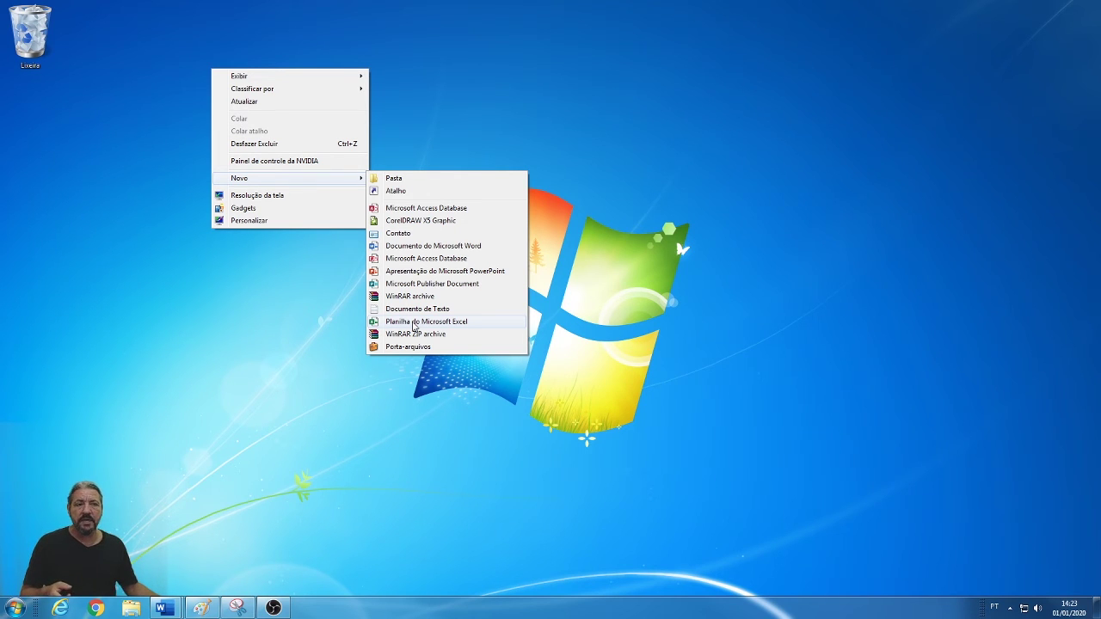
{"action": "left_click", "coordinate": [427, 179]}
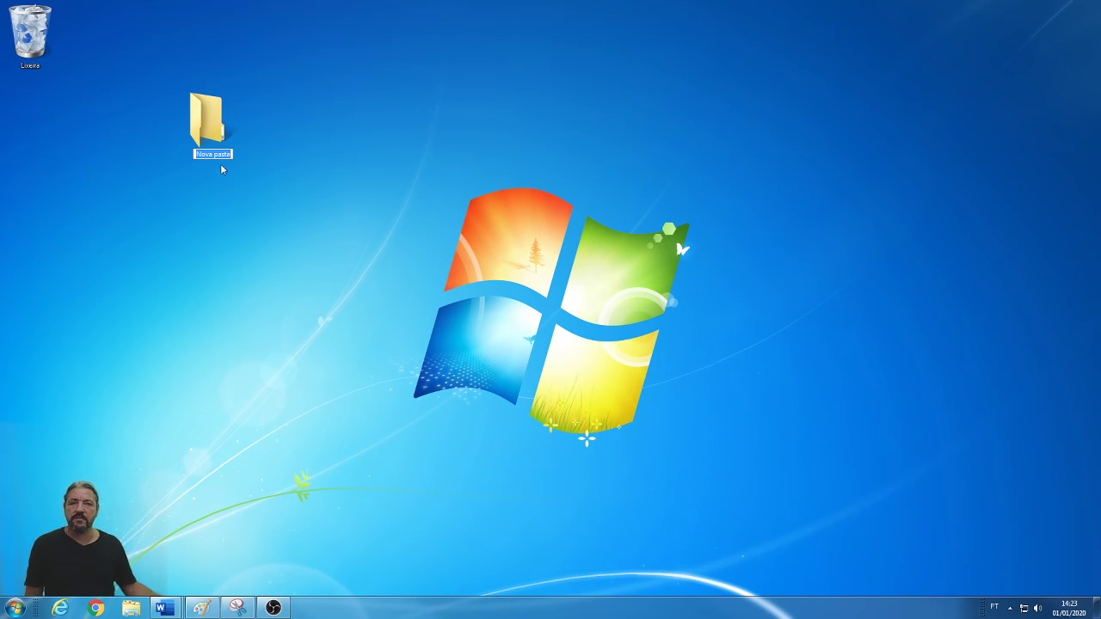
{"action": "type", "text": "aula"}
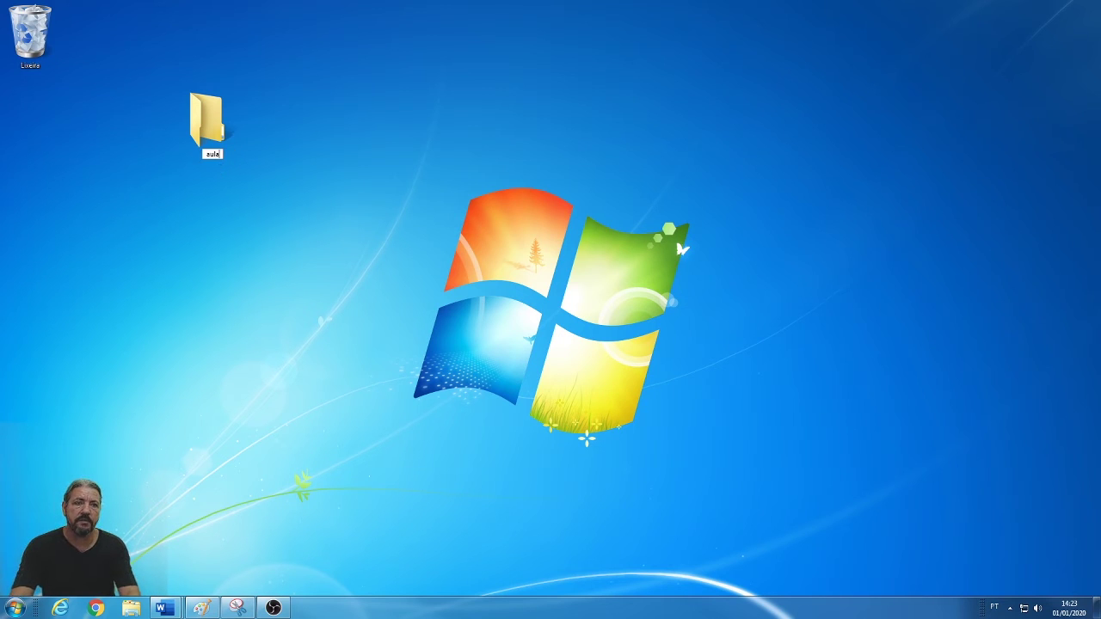
{"action": "key", "text": "Return"}
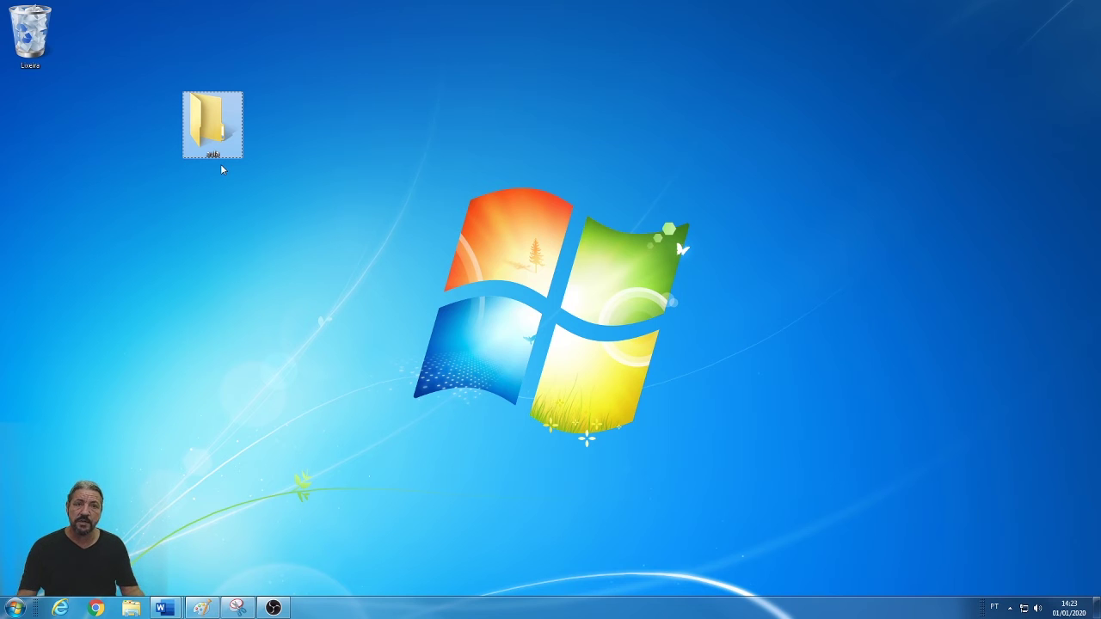
{"action": "left_click", "coordinate": [222, 168]}
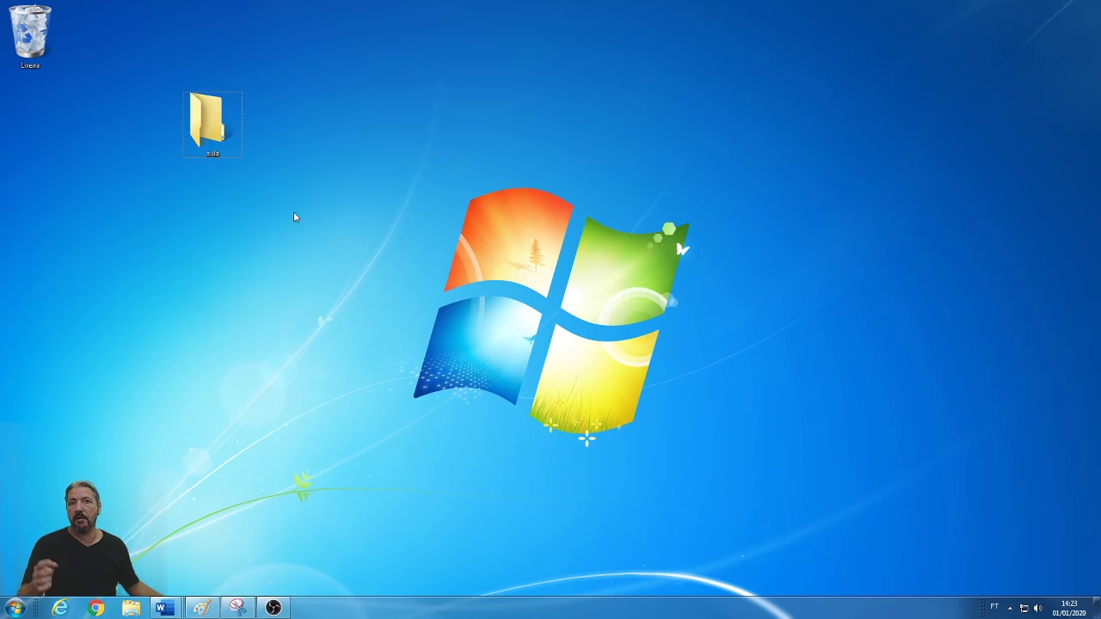
Create a new text document named prova on the desktop beside the aula folder
{"action": "right_click", "coordinate": [336, 53]}
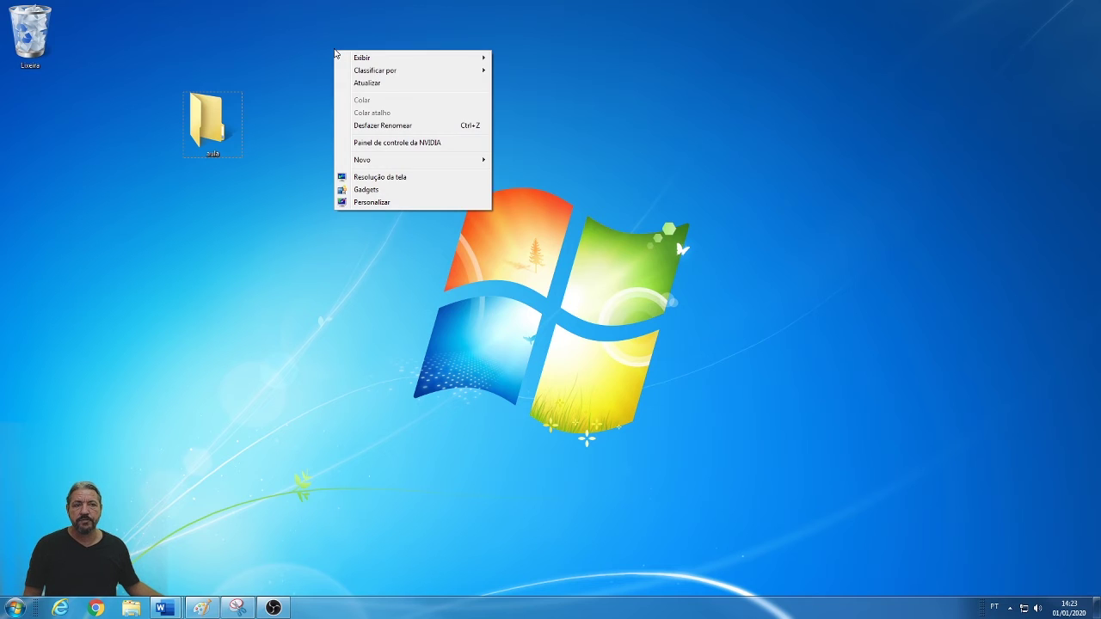
{"action": "mouse_move", "coordinate": [370, 162]}
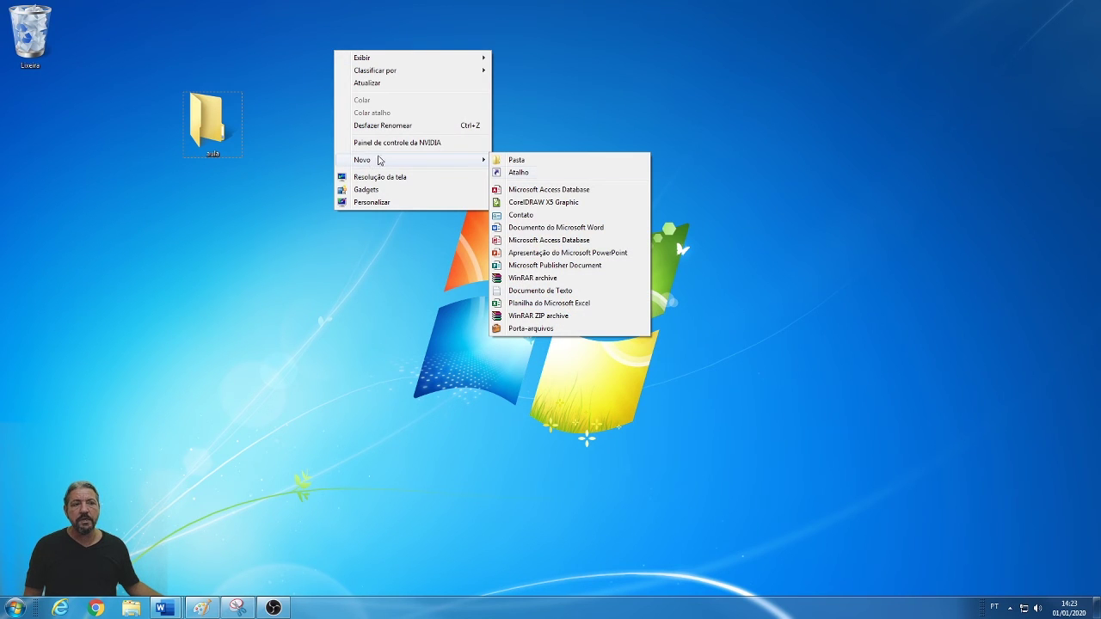
{"action": "left_click", "coordinate": [551, 290]}
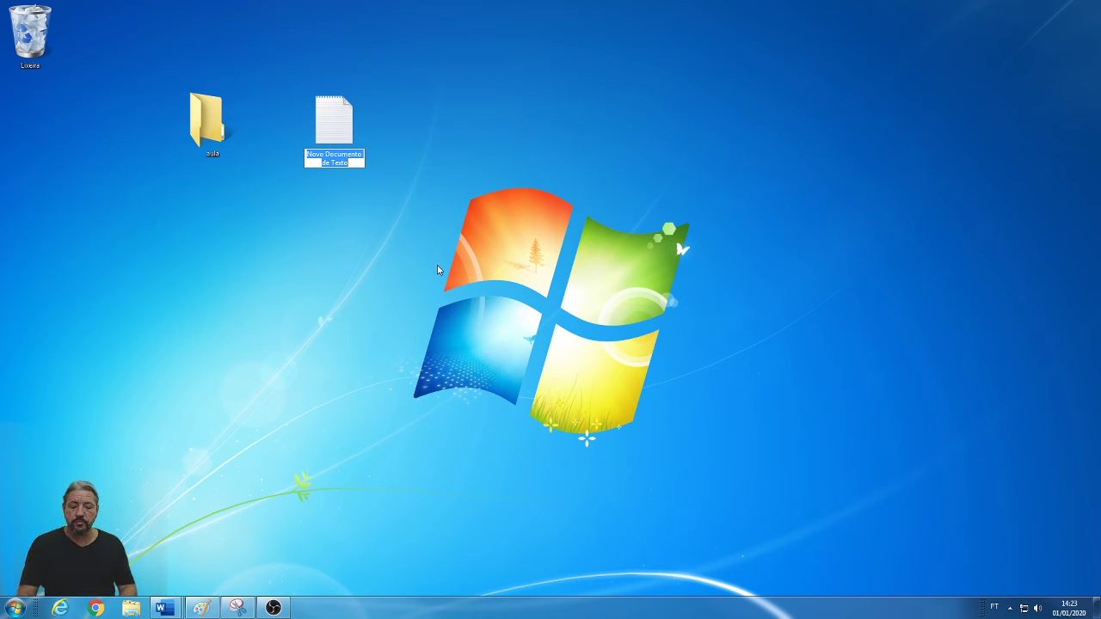
{"action": "type", "text": "a"}
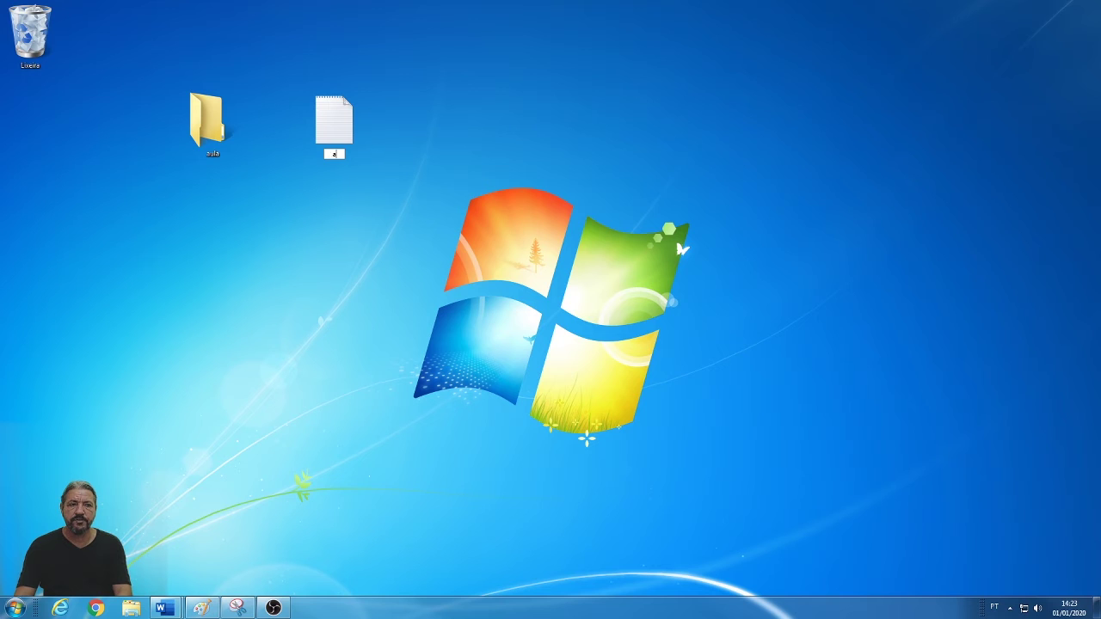
{"action": "type", "text": "rova"}
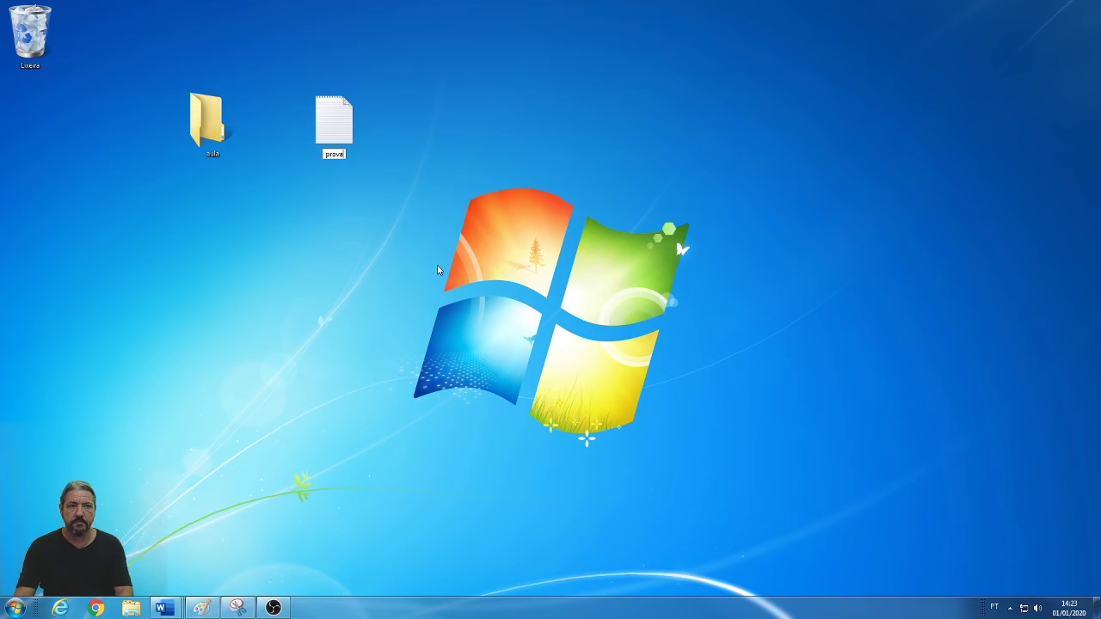
{"action": "key", "text": "Return"}
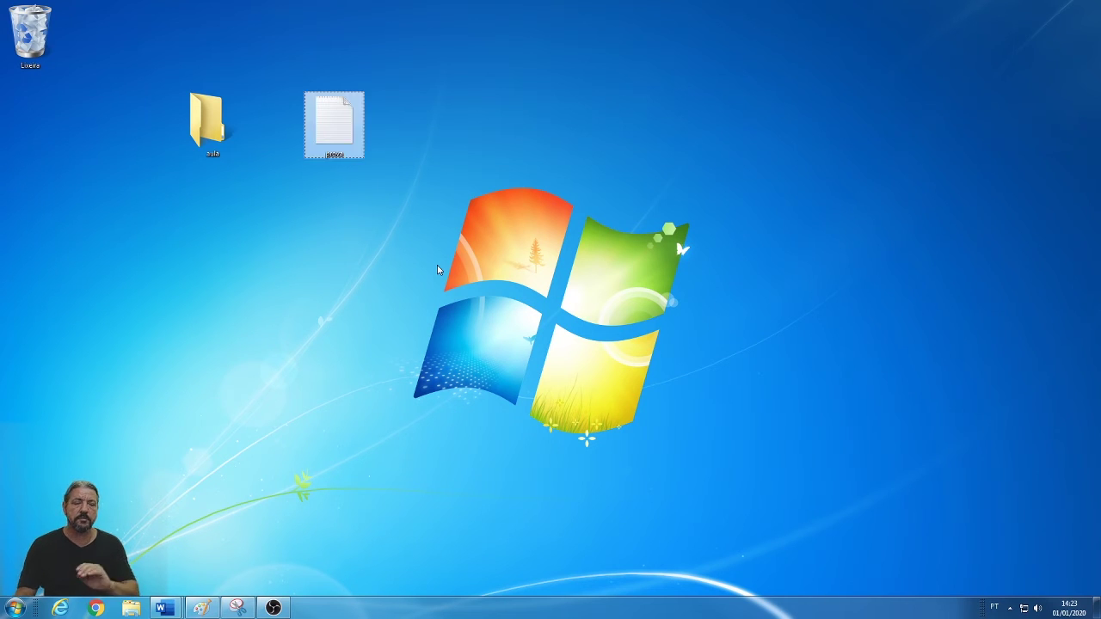
Clear the selection and select the aula folder, followed by the prova text document
{"action": "left_click", "coordinate": [254, 253]}
{"action": "left_click", "coordinate": [225, 153]}
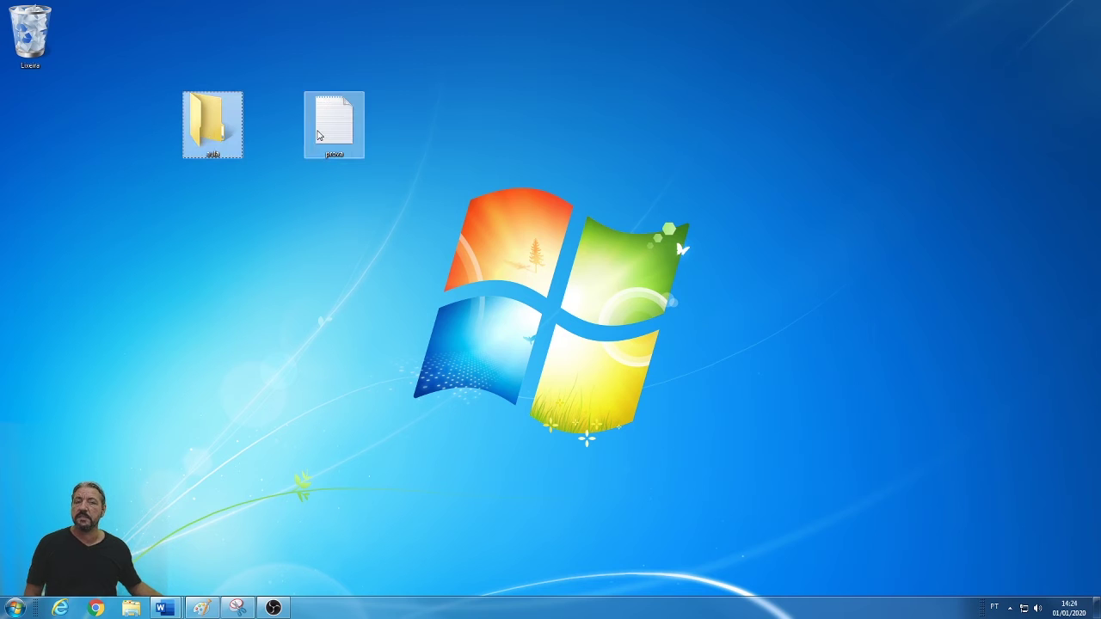
{"action": "left_click", "coordinate": [319, 134]}
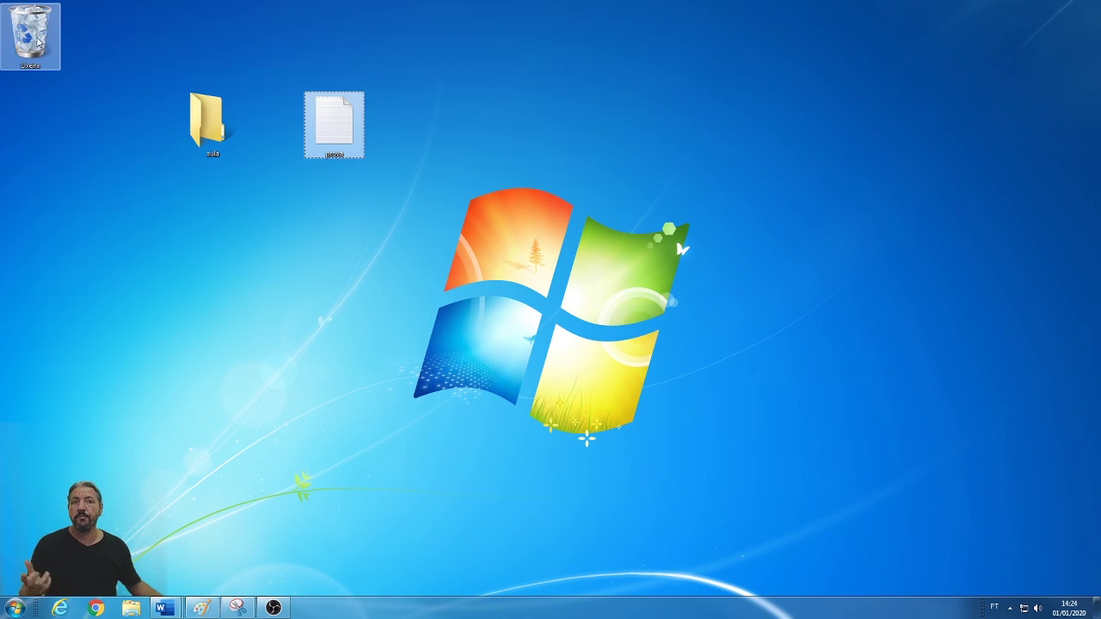
Move the Lixeira icon into the same row as the aula folder and prova document, and clear the selection
{"action": "left_click_drag", "start_coordinate": [38, 43], "coordinate": [98, 130]}
{"action": "left_click", "coordinate": [132, 240]}
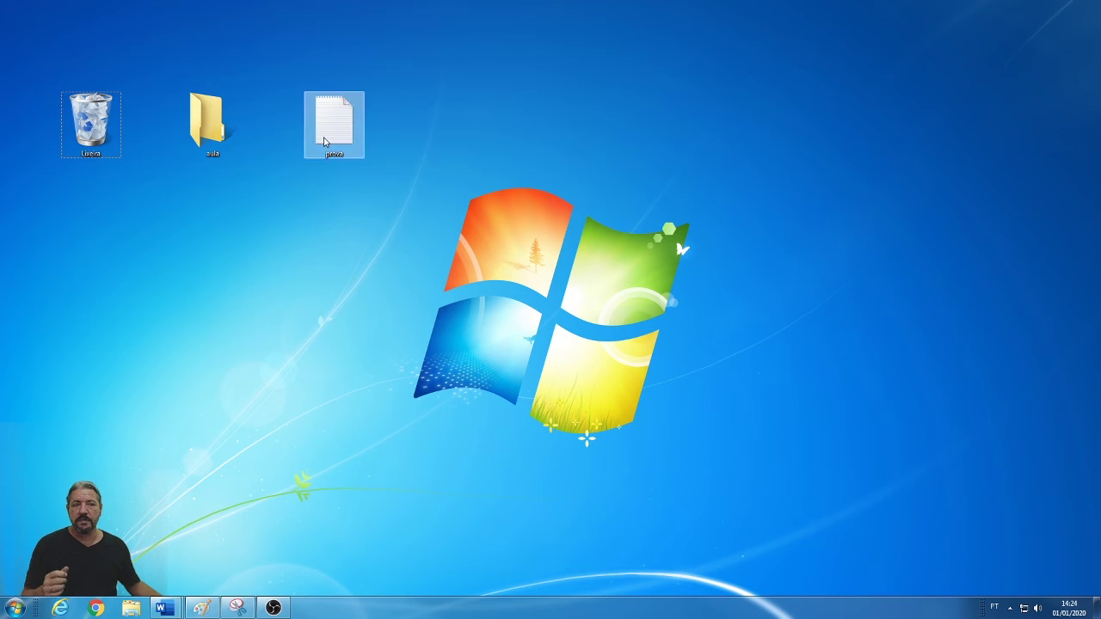
Create a desktop shortcut to the prova text document in the free space beside it
{"action": "mouse_move", "coordinate": [327, 137]}
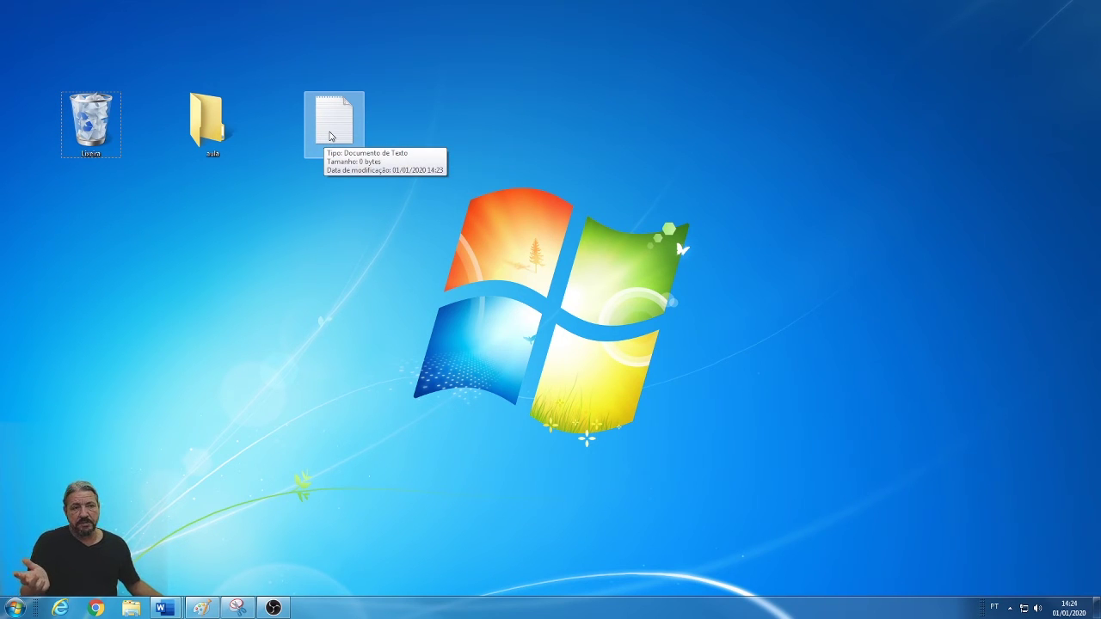
{"action": "left_click", "coordinate": [340, 122]}
{"action": "right_click", "coordinate": [341, 122]}
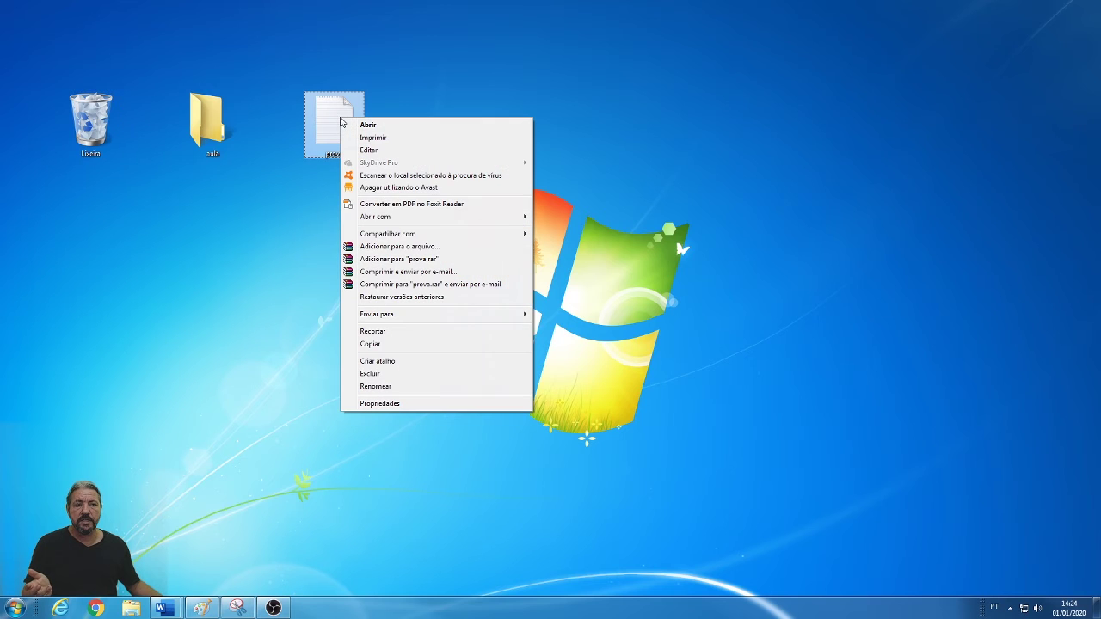
{"action": "left_click_drag", "start_coordinate": [327, 120], "coordinate": [428, 127]}
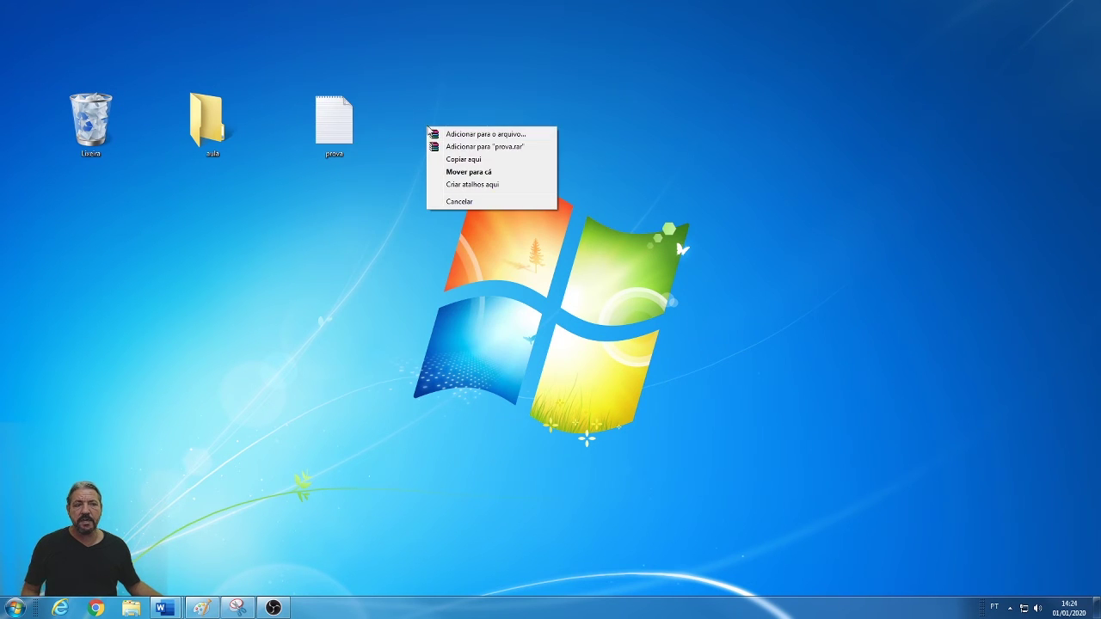
{"action": "left_click", "coordinate": [487, 184]}
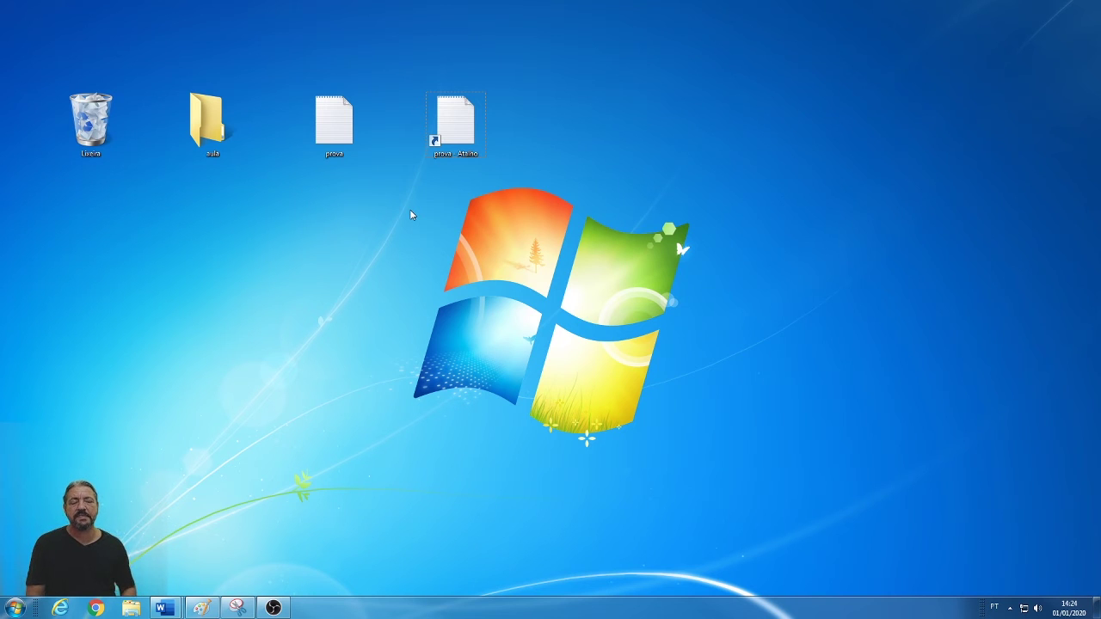
Create a shortcut to the aula folder, place it directly below the original folder, and clear the selection
{"action": "left_click_drag", "start_coordinate": [211, 124], "coordinate": [376, 272]}
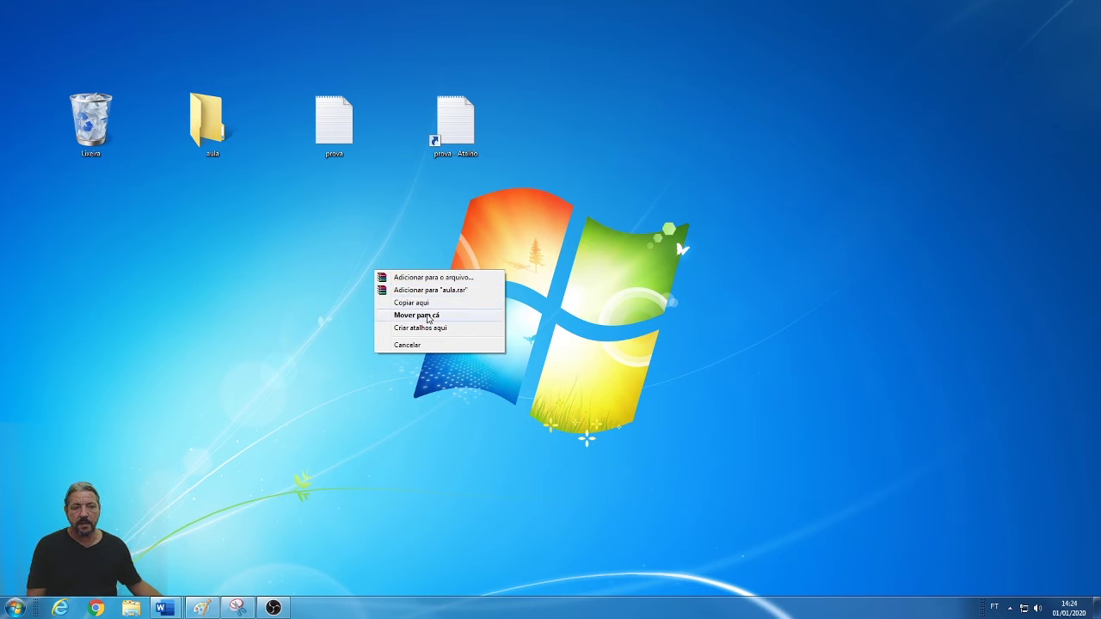
{"action": "left_click", "coordinate": [437, 328]}
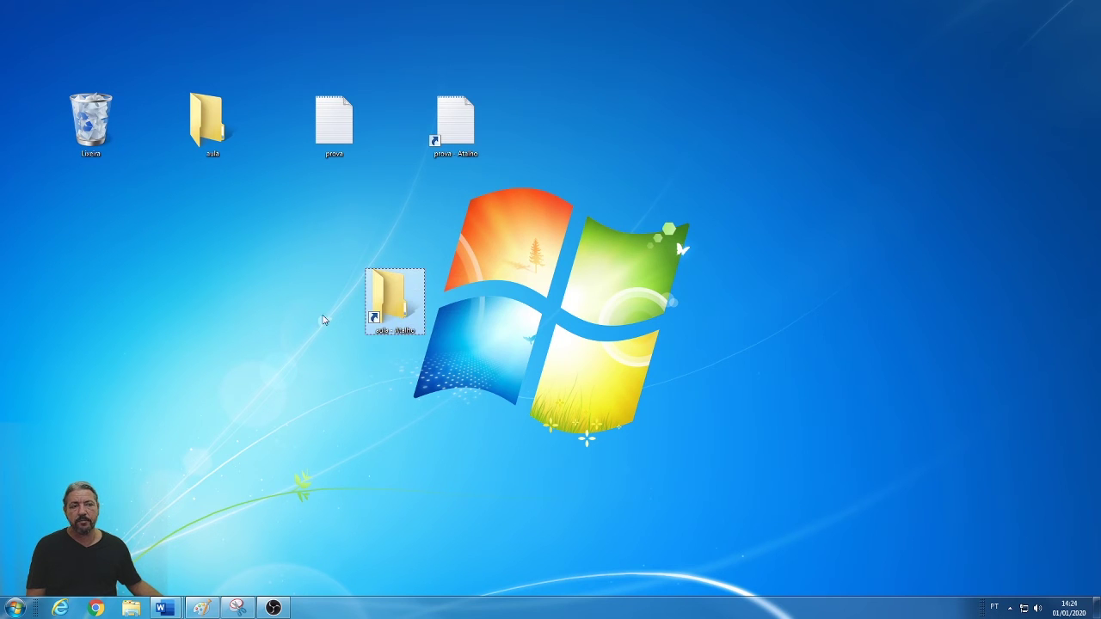
{"action": "left_click_drag", "start_coordinate": [395, 301], "coordinate": [212, 215]}
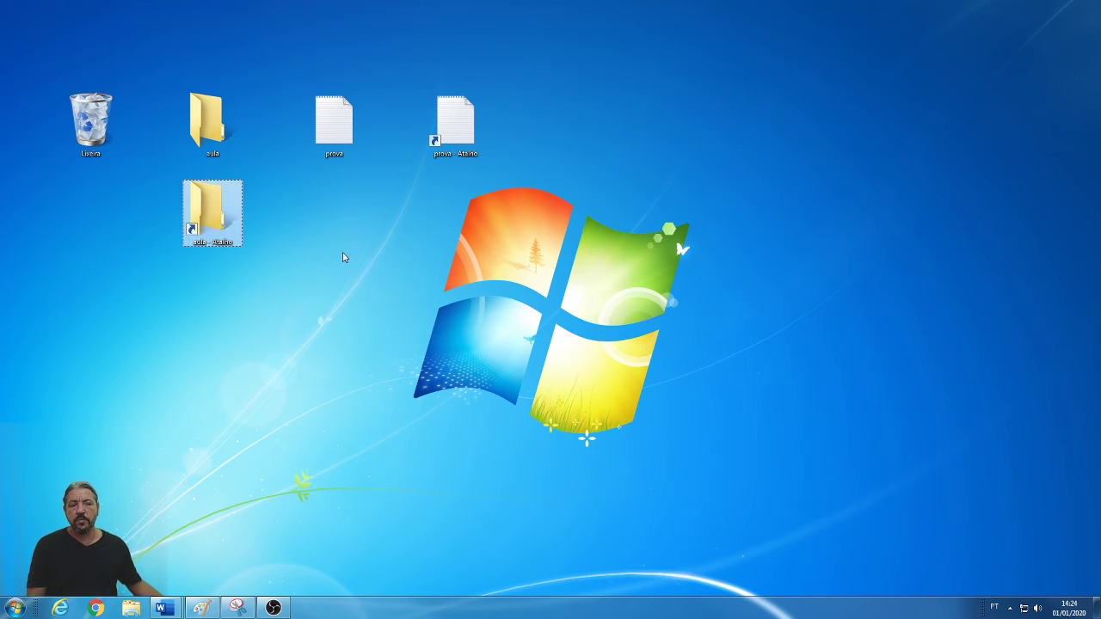
{"action": "left_click", "coordinate": [342, 253]}
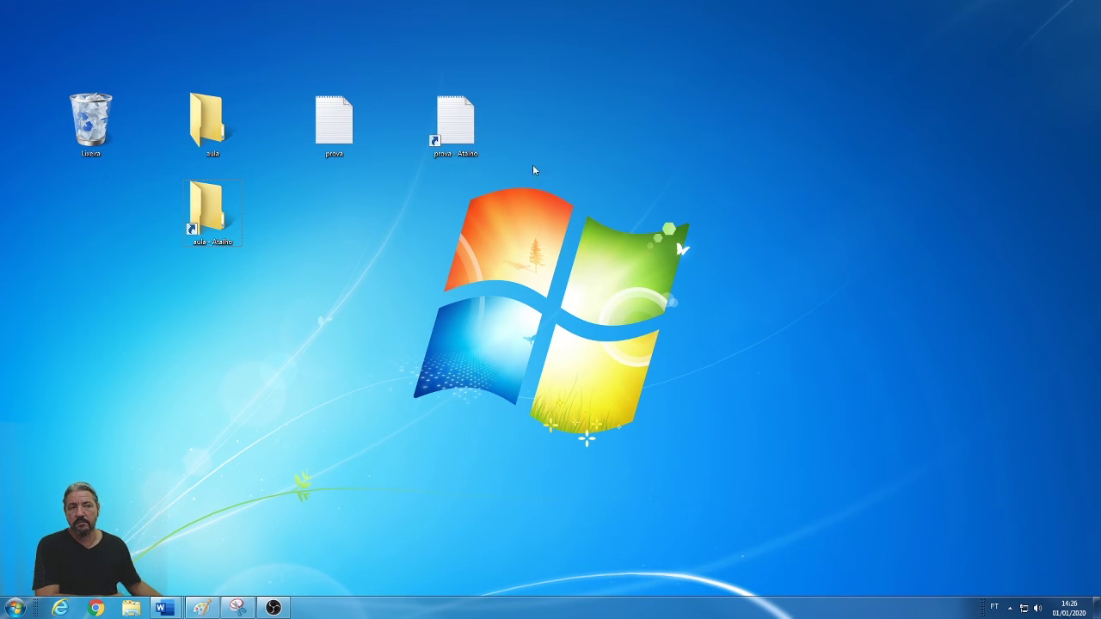
Delete the shortcut to the prova document, sending it to the Lixeira
{"action": "left_click_drag", "start_coordinate": [514, 172], "coordinate": [404, 129]}
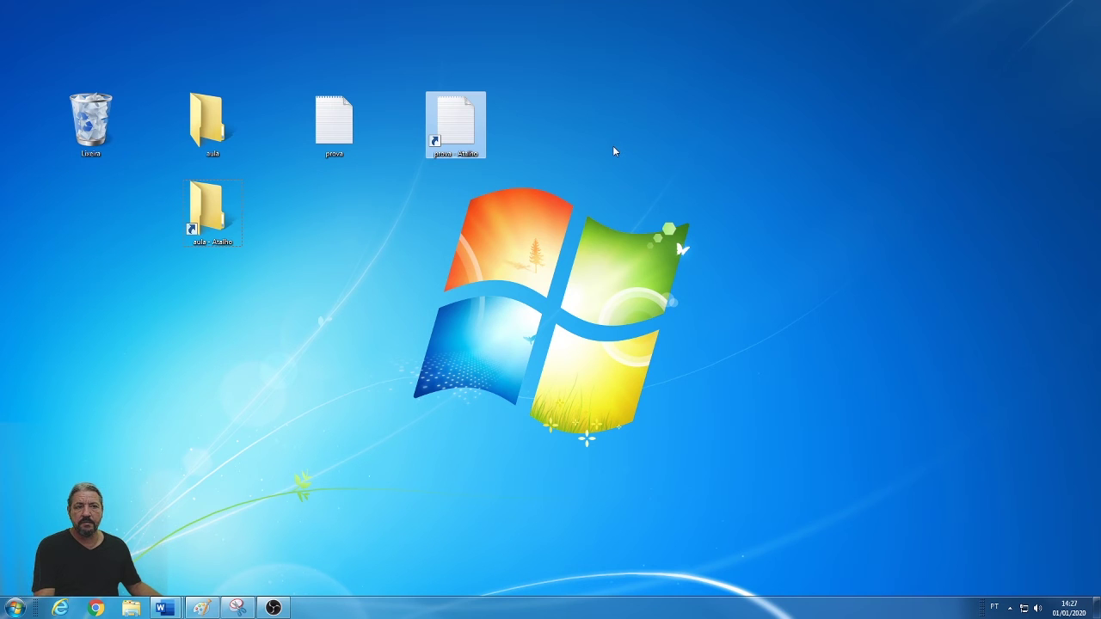
{"action": "key", "text": "Delete"}
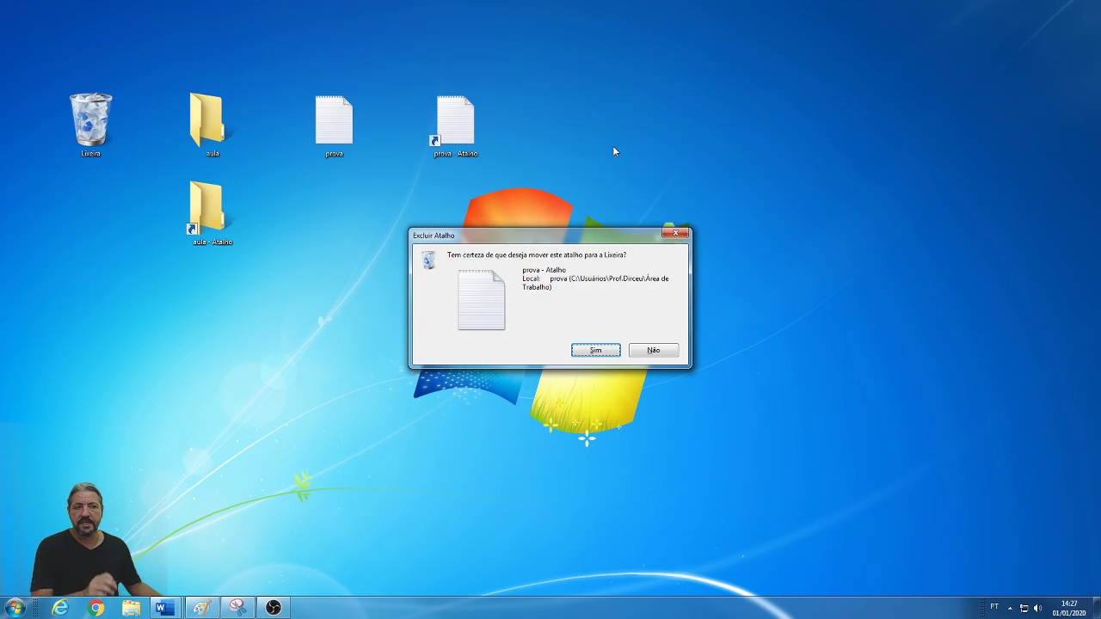
{"action": "left_click", "coordinate": [594, 351]}
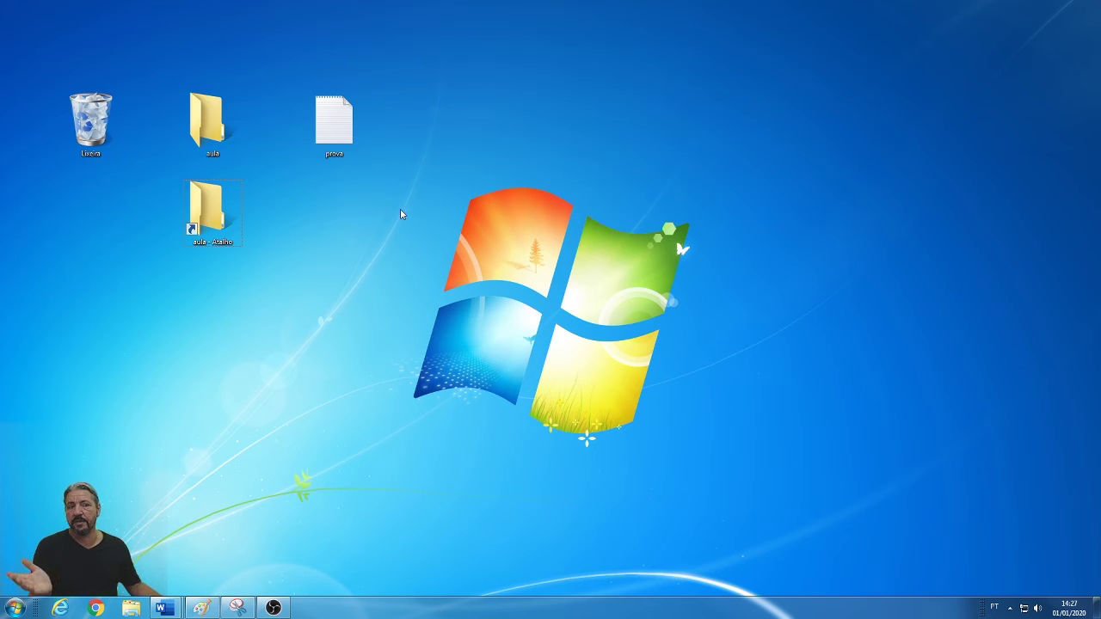
Create a shortcut to the prova document again, in the same row but farther from the original, and deselect it
{"action": "left_click_drag", "start_coordinate": [327, 129], "coordinate": [499, 101]}
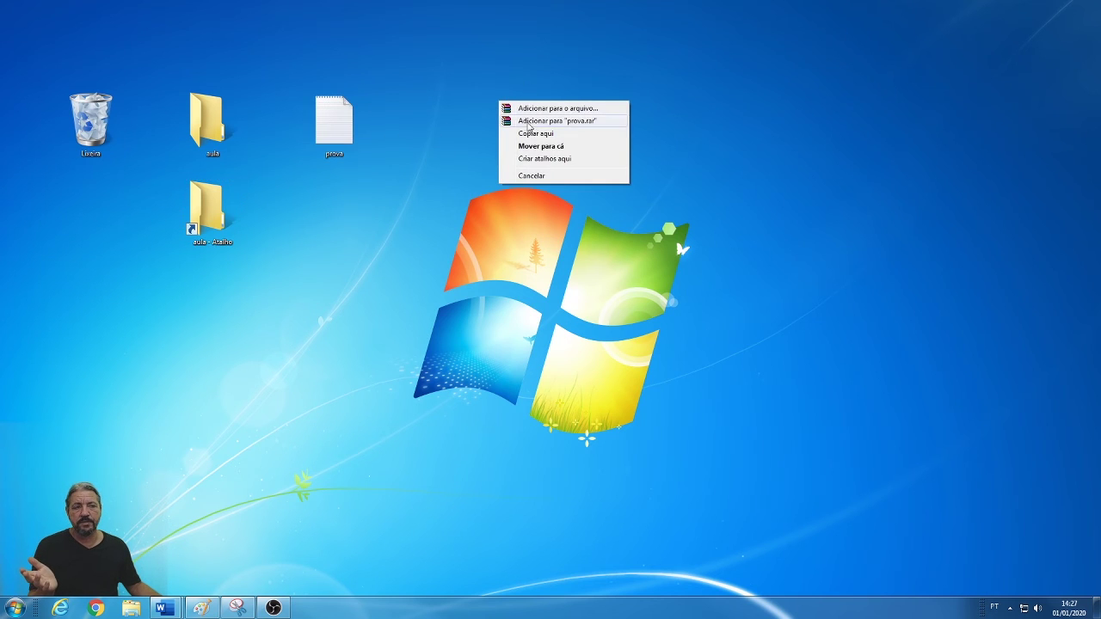
{"action": "left_click", "coordinate": [545, 160]}
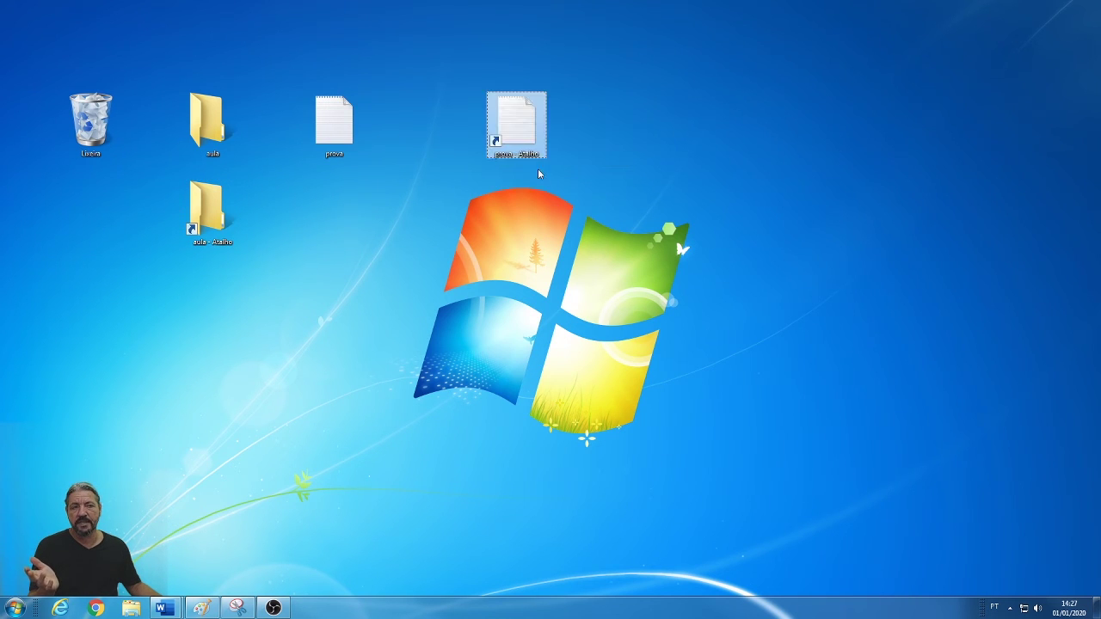
{"action": "left_click", "coordinate": [433, 227]}
Move the original prova document closer to its shortcut and delete it to the Lixeira
{"action": "left_click_drag", "start_coordinate": [332, 129], "coordinate": [383, 148]}
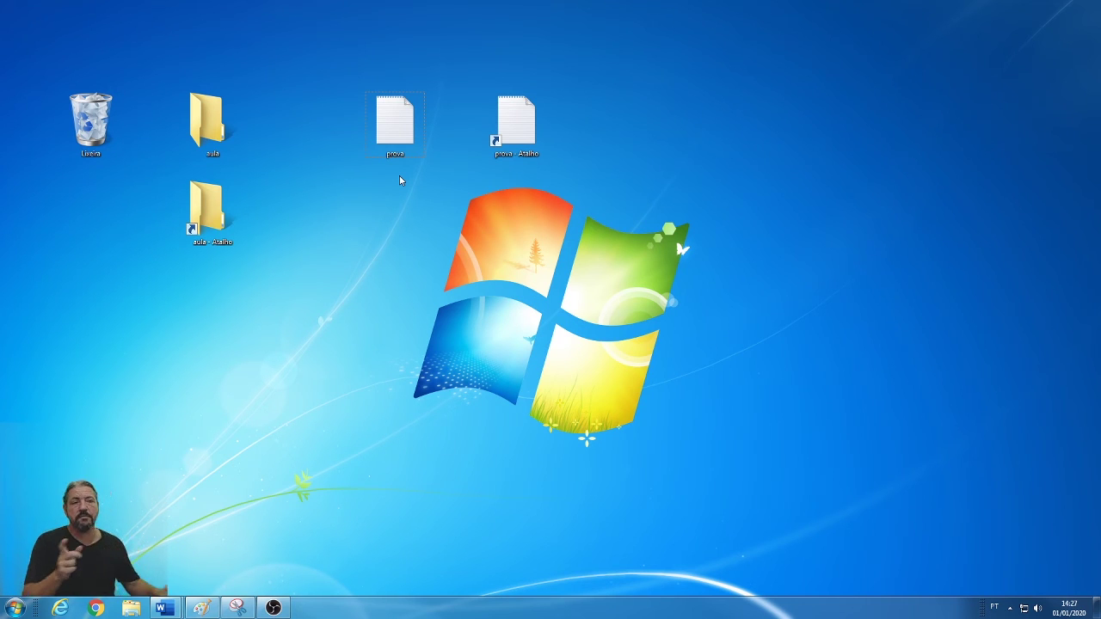
{"action": "left_click", "coordinate": [376, 129]}
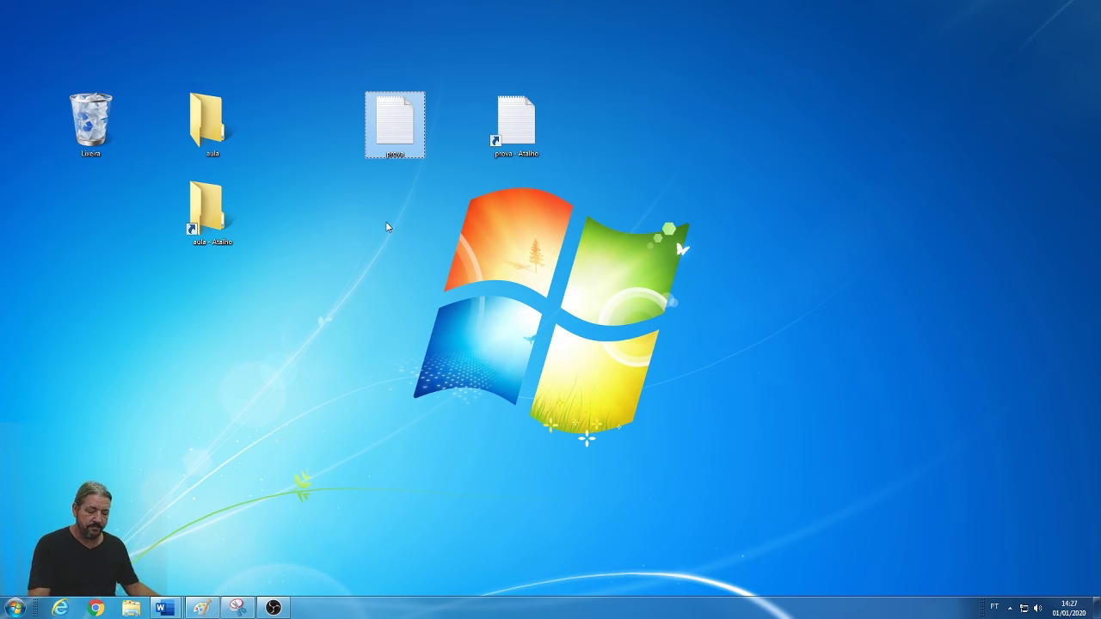
{"action": "key", "text": "Delete"}
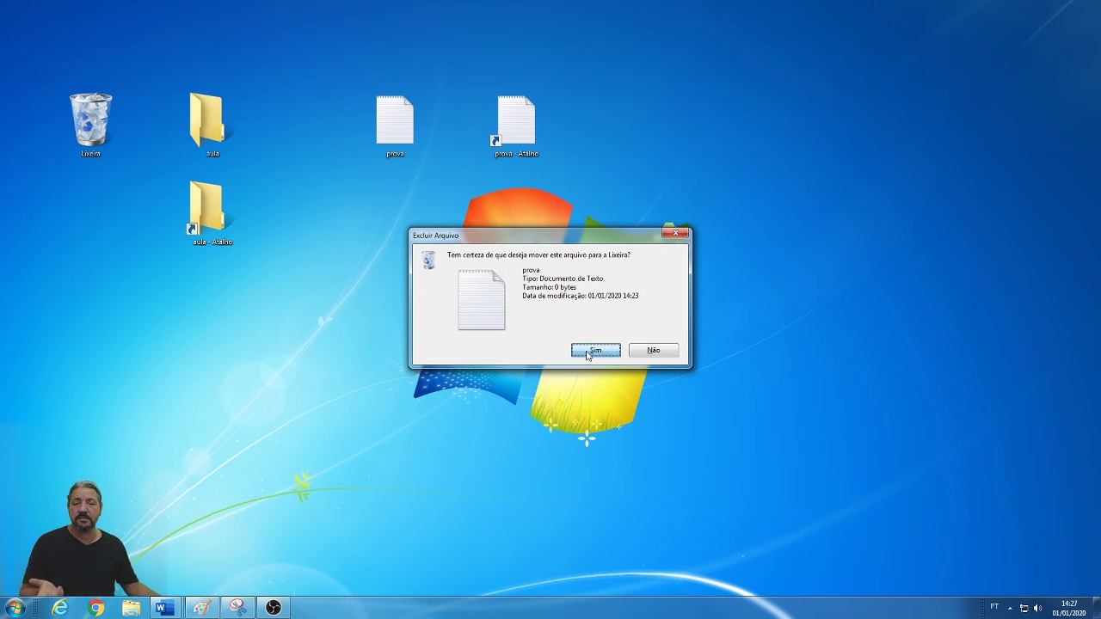
{"action": "left_click", "coordinate": [594, 350]}
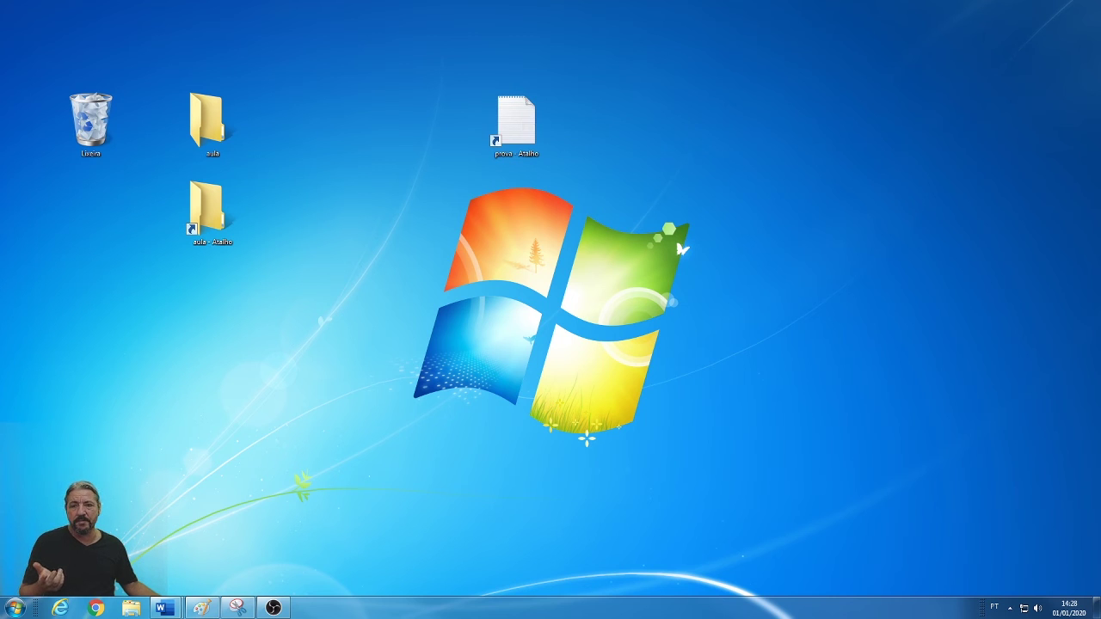
Try to open the prova shortcut, and cancel without restoring the file or deleting the shortcut
{"action": "left_click_drag", "start_coordinate": [321, 258], "coordinate": [520, 194]}
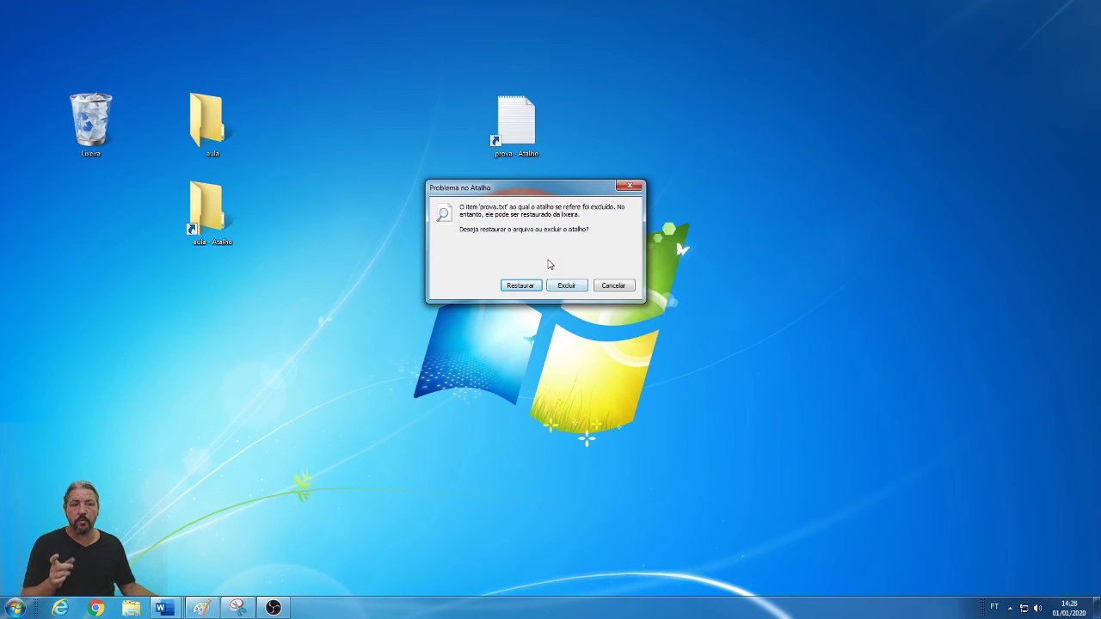
{"action": "left_click", "coordinate": [615, 287]}
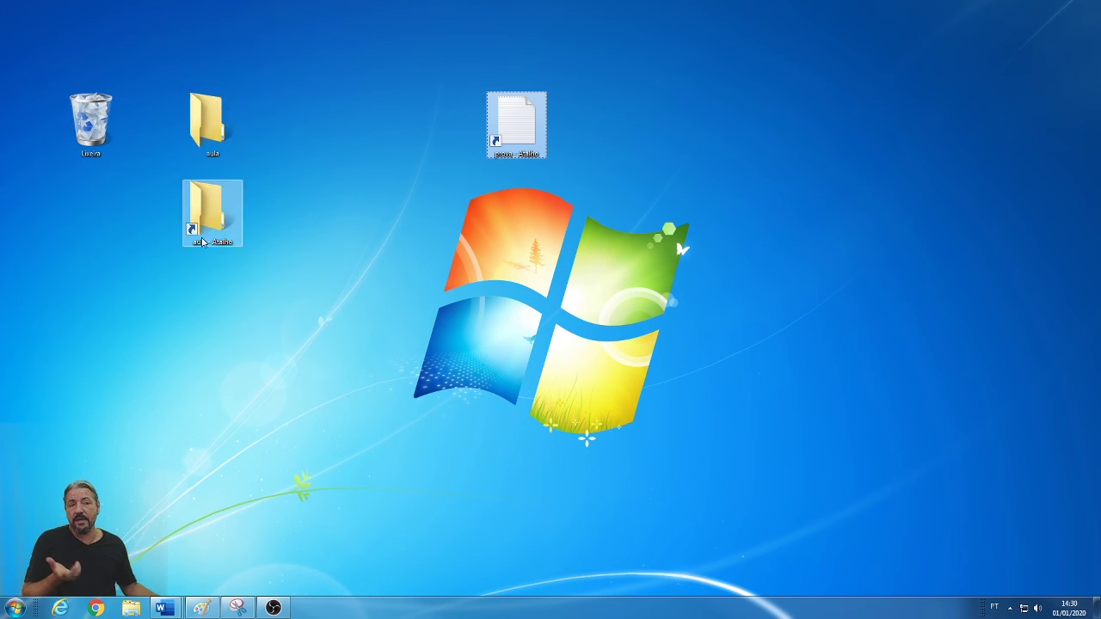
Move the Lixeira icon between the aula folder and the prova shortcut
{"action": "left_click", "coordinate": [91, 121]}
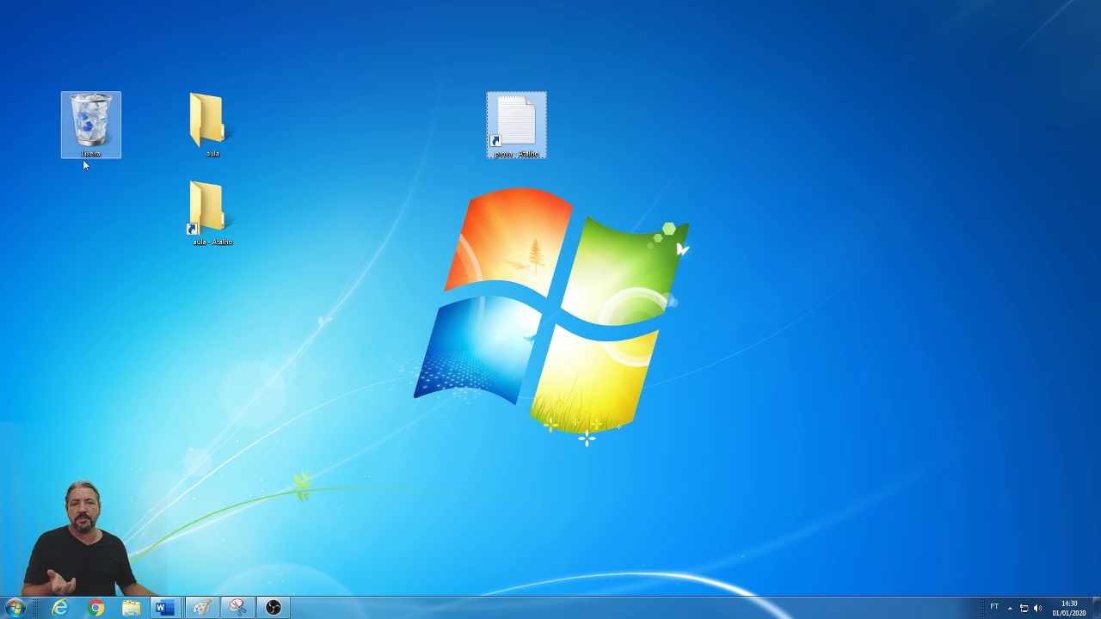
{"action": "left_click_drag", "start_coordinate": [91, 114], "coordinate": [357, 114]}
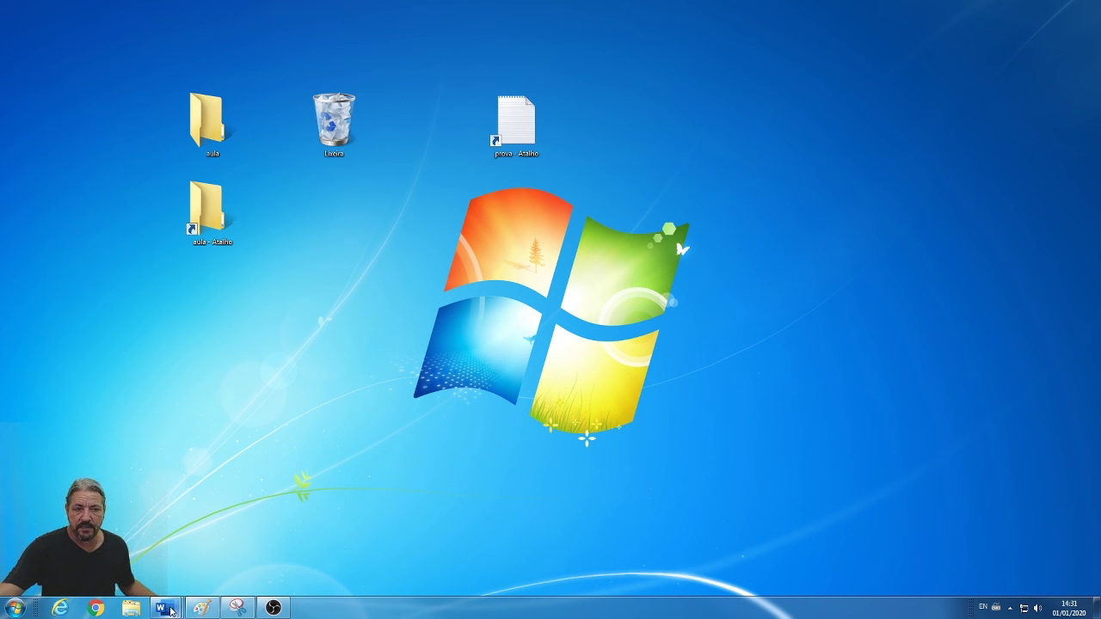
{"action": "mouse_move", "coordinate": [170, 610]}
{"action": "left_click", "coordinate": [320, 536]}
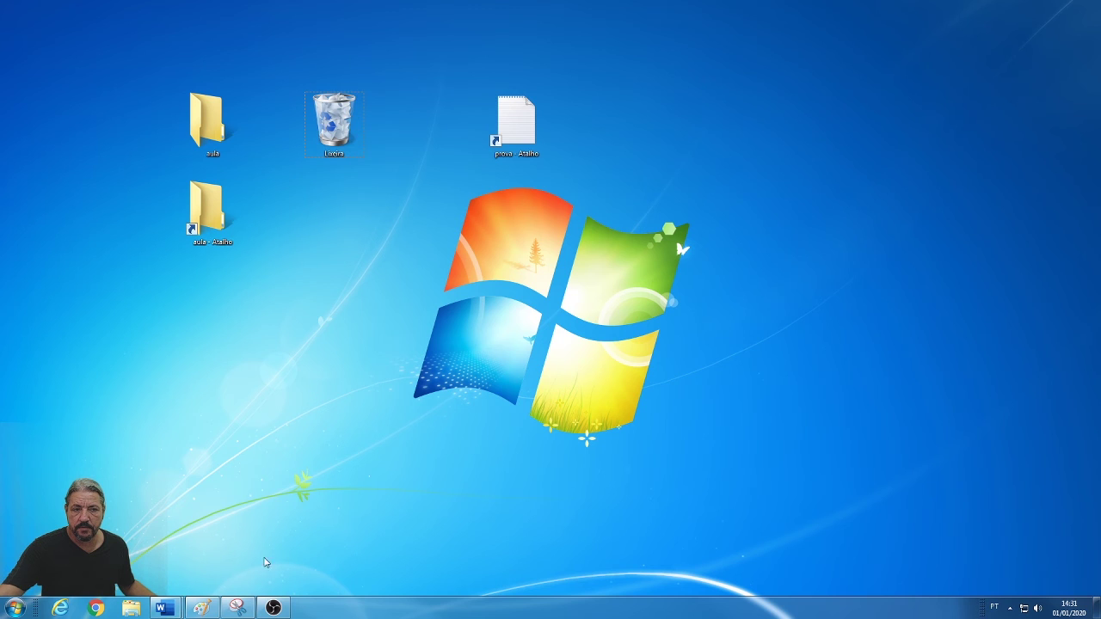
{"action": "left_click", "coordinate": [160, 610]}
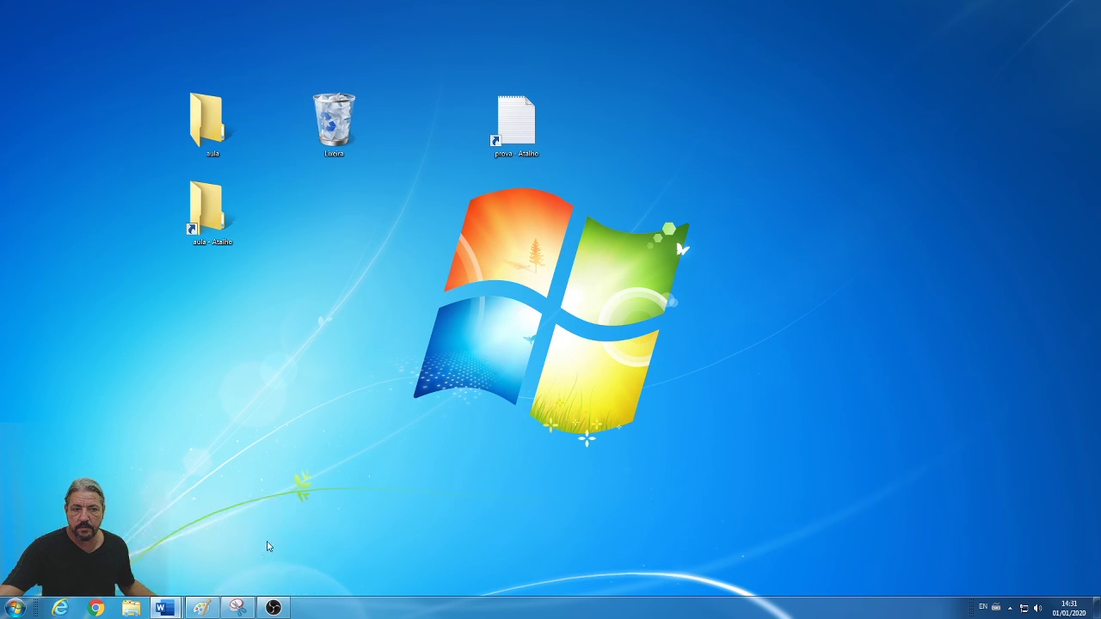
{"action": "left_click", "coordinate": [328, 523]}
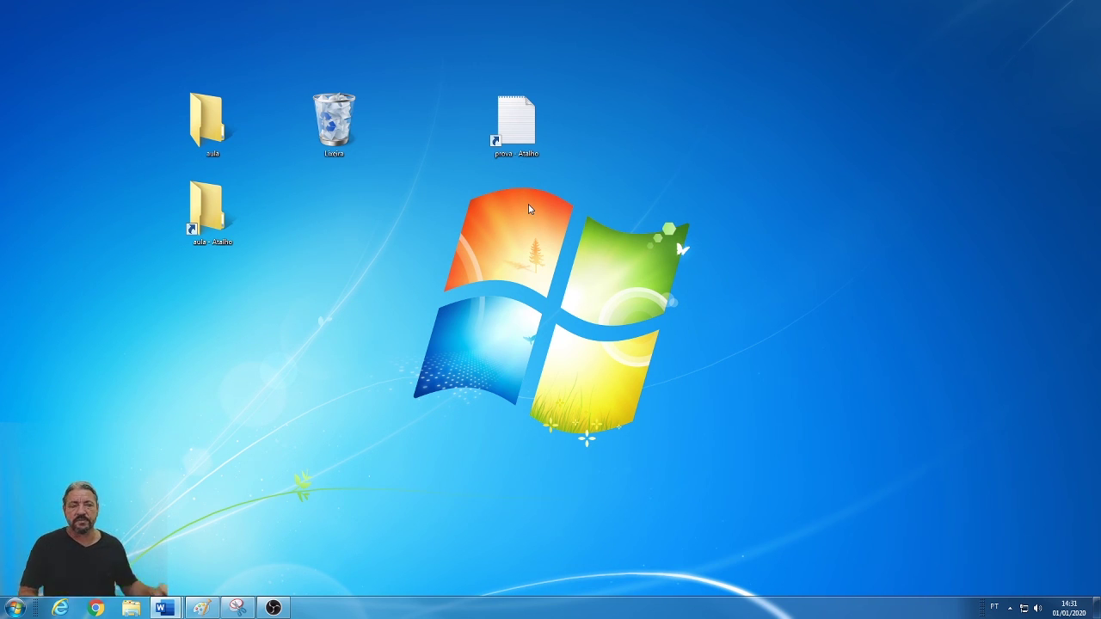
Examine the desktop's Exibir options for icon size and grid alignment, and close them without changes
{"action": "right_click", "coordinate": [370, 172]}
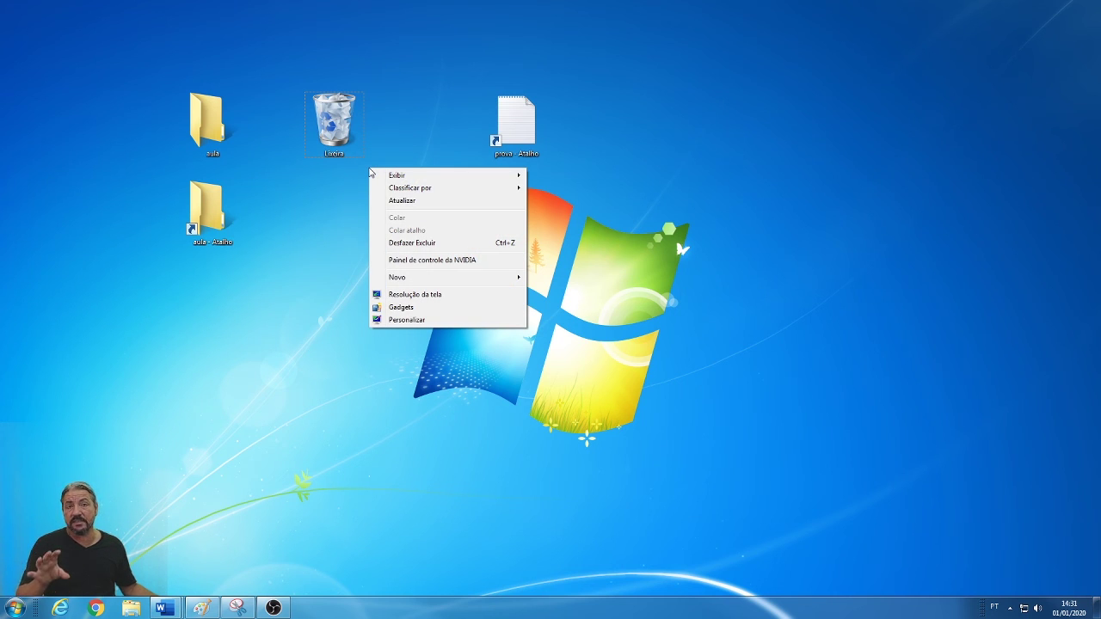
{"action": "mouse_move", "coordinate": [421, 185]}
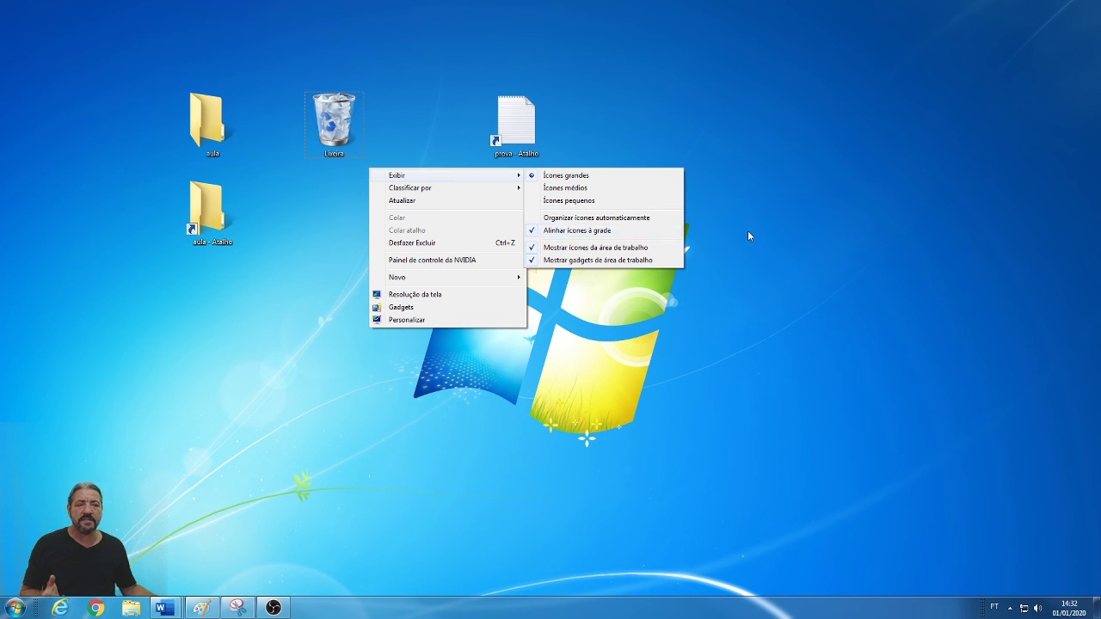
{"action": "left_click", "coordinate": [725, 238]}
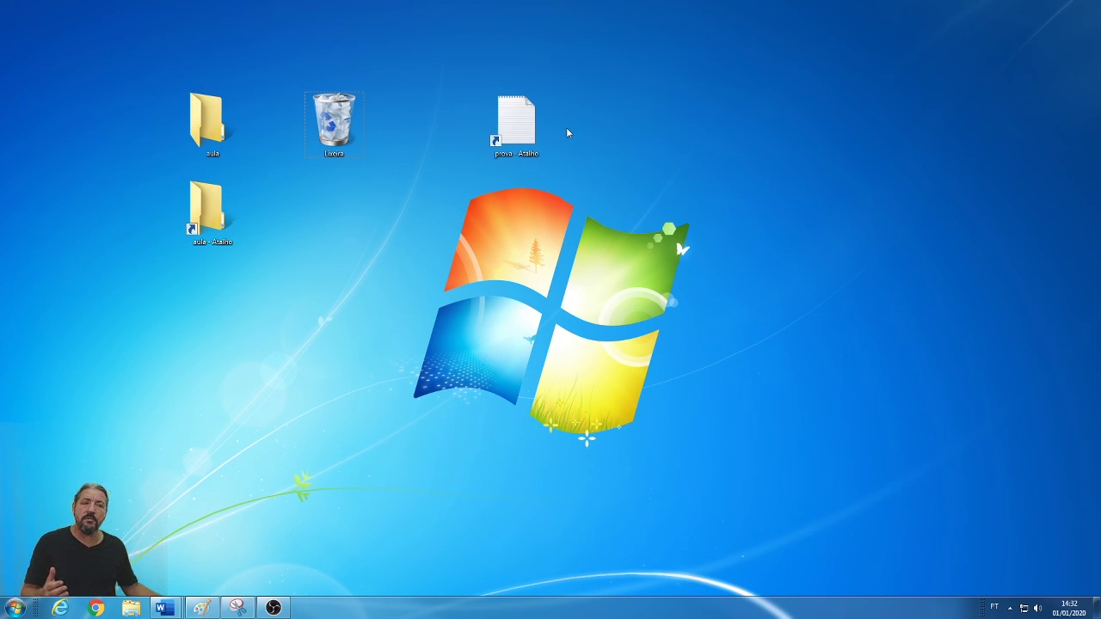
Move the prova shortcut beside the Lixeira and the aula shortcut into the same column
{"action": "left_click_drag", "start_coordinate": [520, 124], "coordinate": [396, 151]}
{"action": "left_click", "coordinate": [196, 131]}
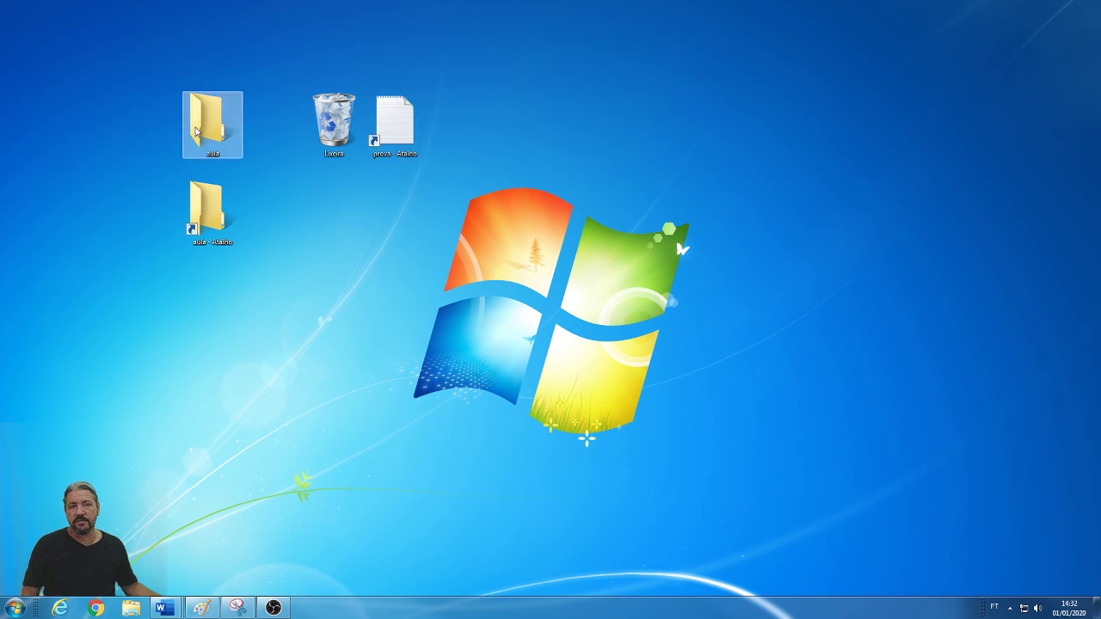
{"action": "left_click", "coordinate": [291, 102]}
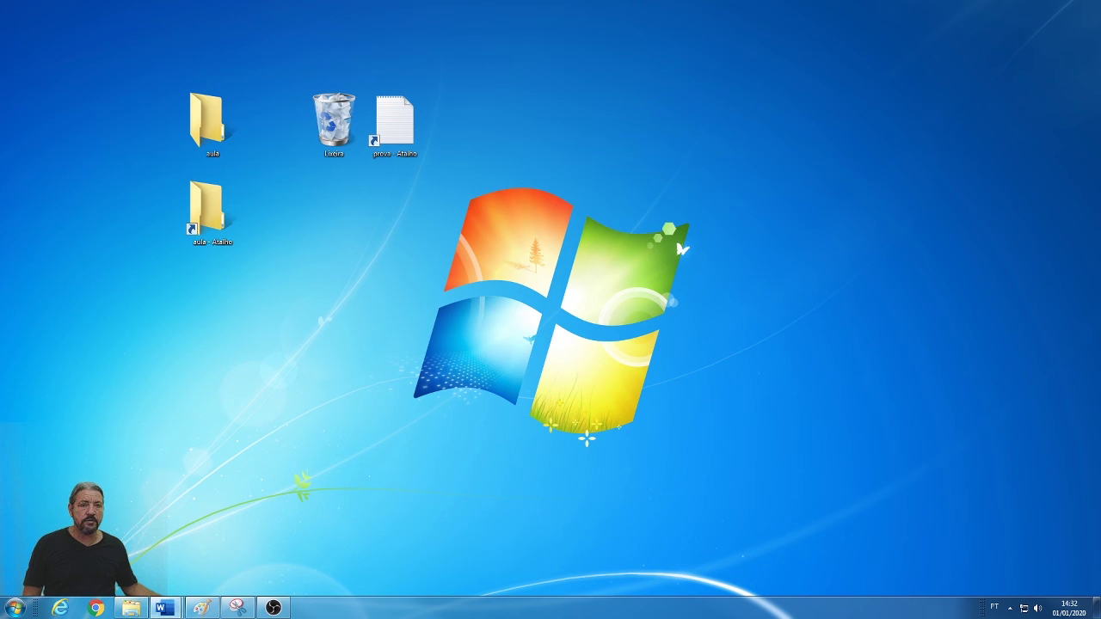
{"action": "left_click_drag", "start_coordinate": [207, 210], "coordinate": [398, 187]}
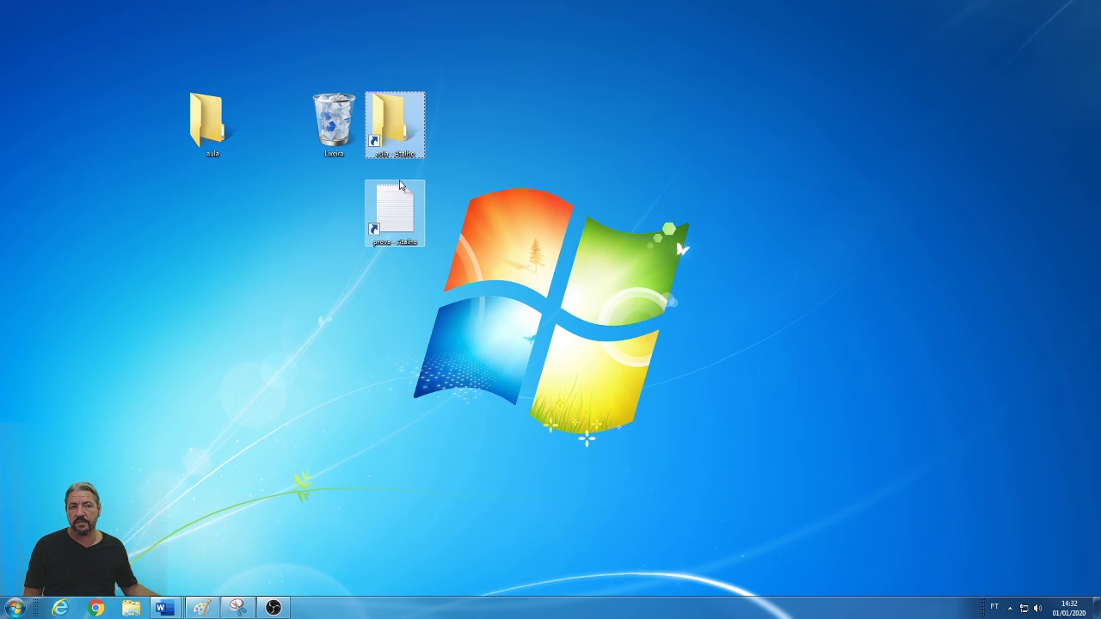
Turn off Alinhar ícones à grade for the desktop and move the aula shortcut down to partly overlap the prova shortcut
{"action": "right_click", "coordinate": [480, 150]}
{"action": "mouse_move", "coordinate": [542, 153]}
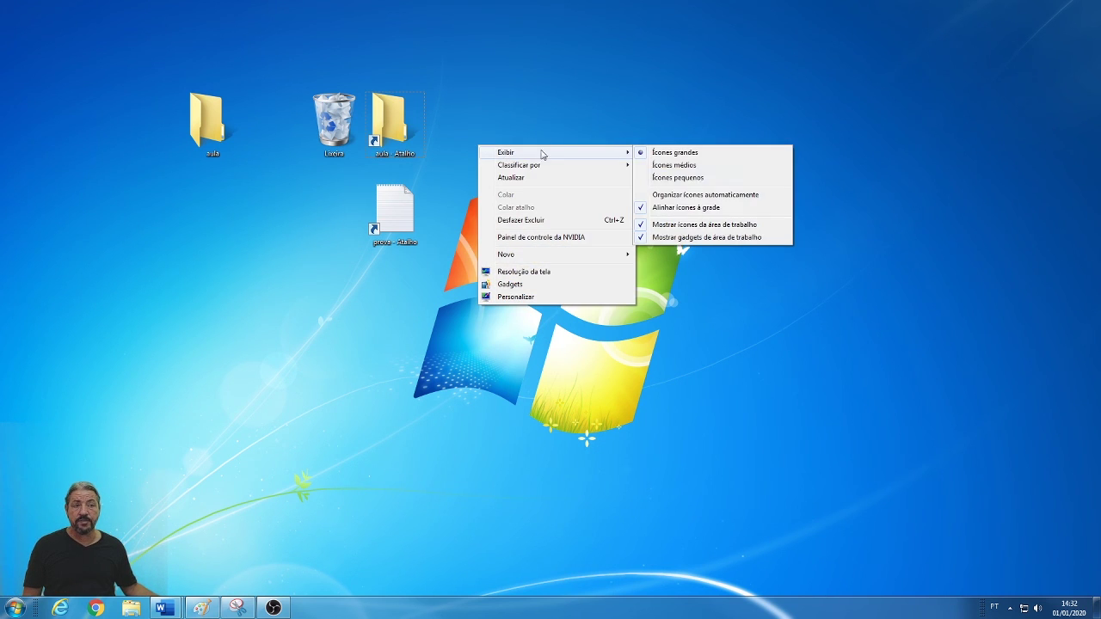
{"action": "left_click", "coordinate": [684, 209]}
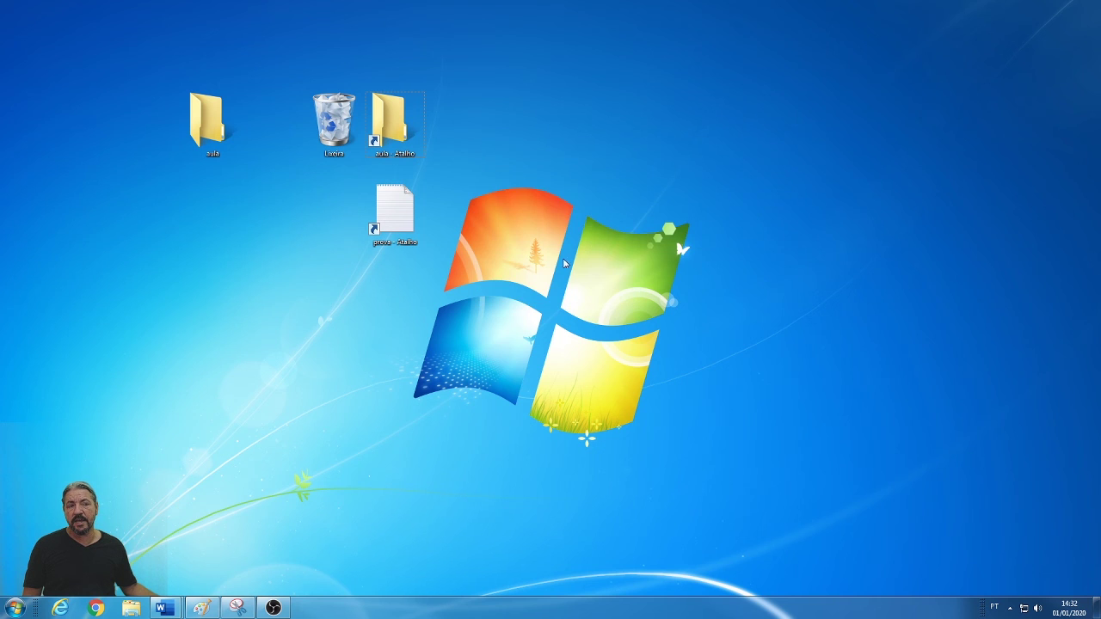
{"action": "left_click", "coordinate": [394, 120]}
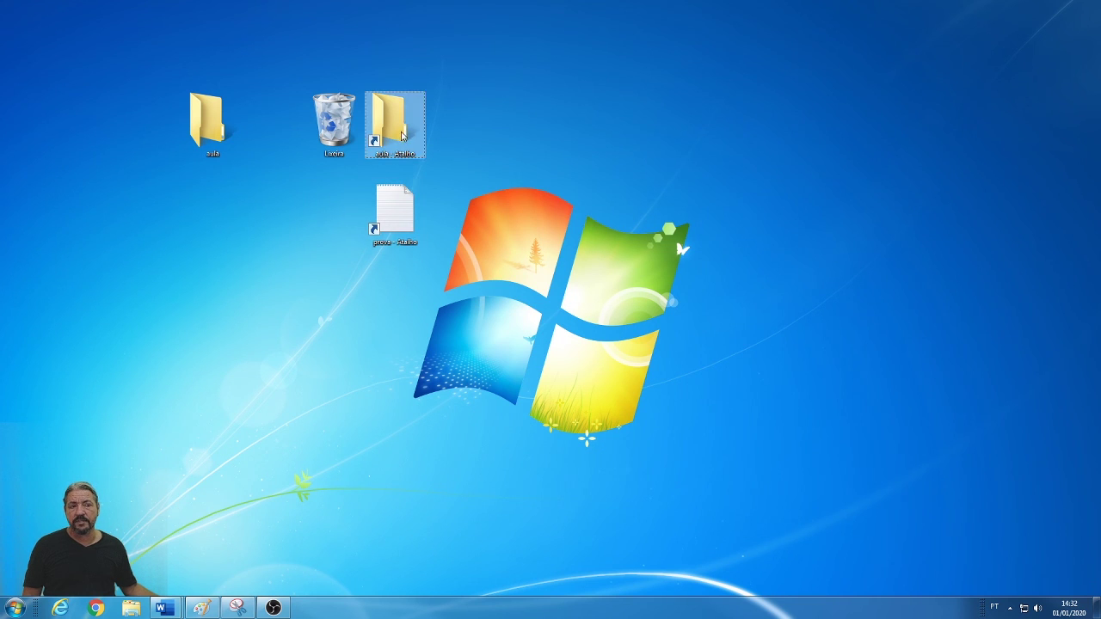
{"action": "left_click_drag", "start_coordinate": [394, 121], "coordinate": [394, 176]}
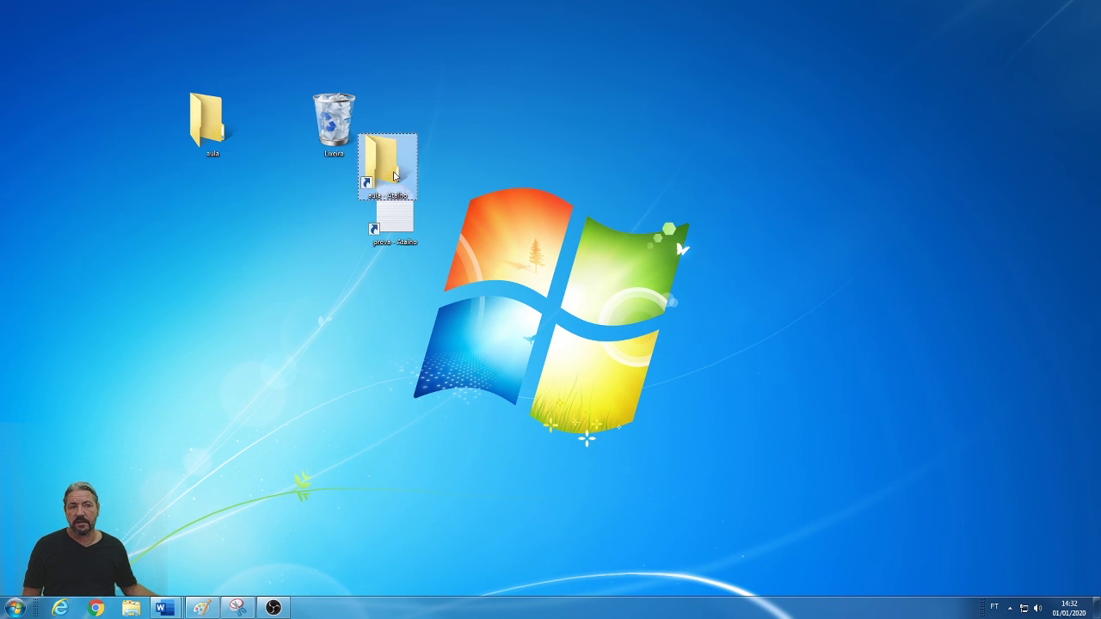
Turn on Organizar ícones automaticamente for the desktop and try to move the aula folder out of its column
{"action": "left_click", "coordinate": [602, 203]}
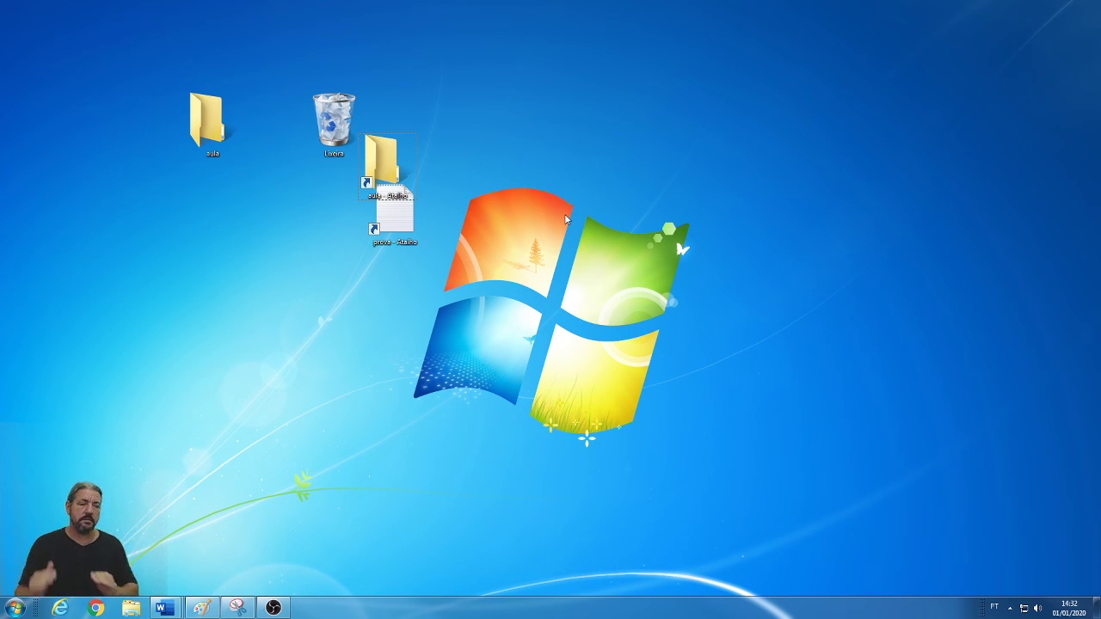
{"action": "right_click", "coordinate": [528, 137]}
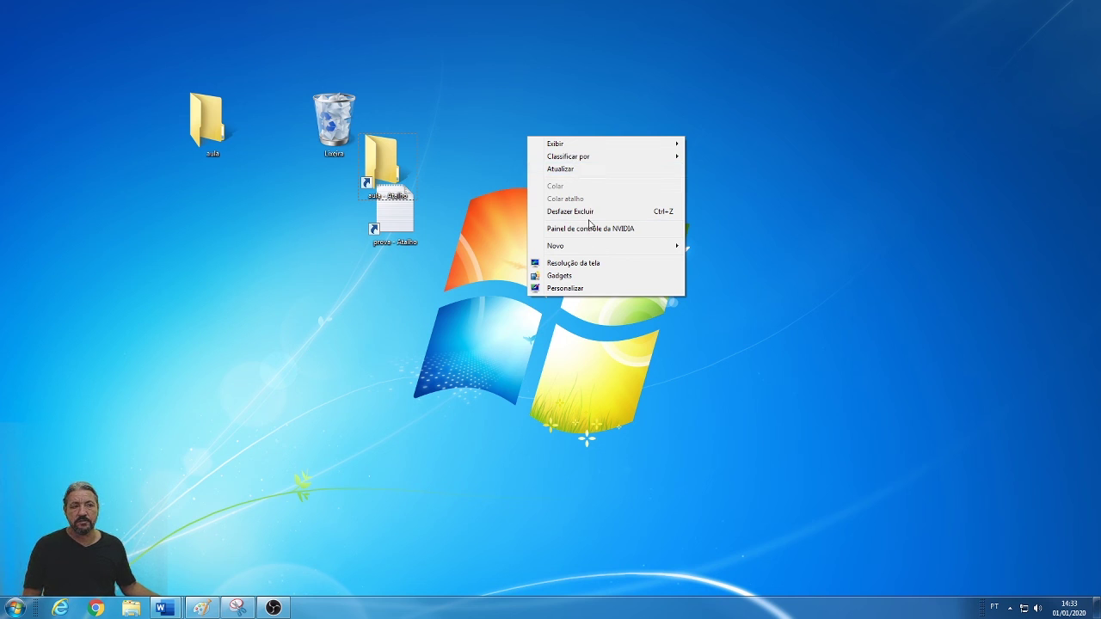
{"action": "mouse_move", "coordinate": [590, 146]}
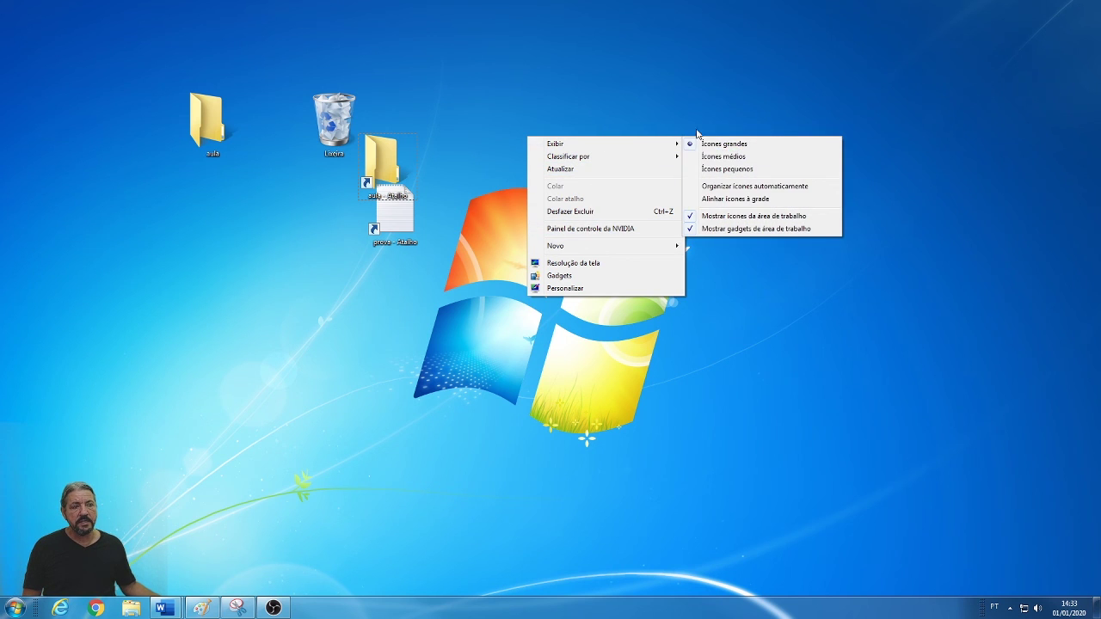
{"action": "left_click", "coordinate": [740, 190]}
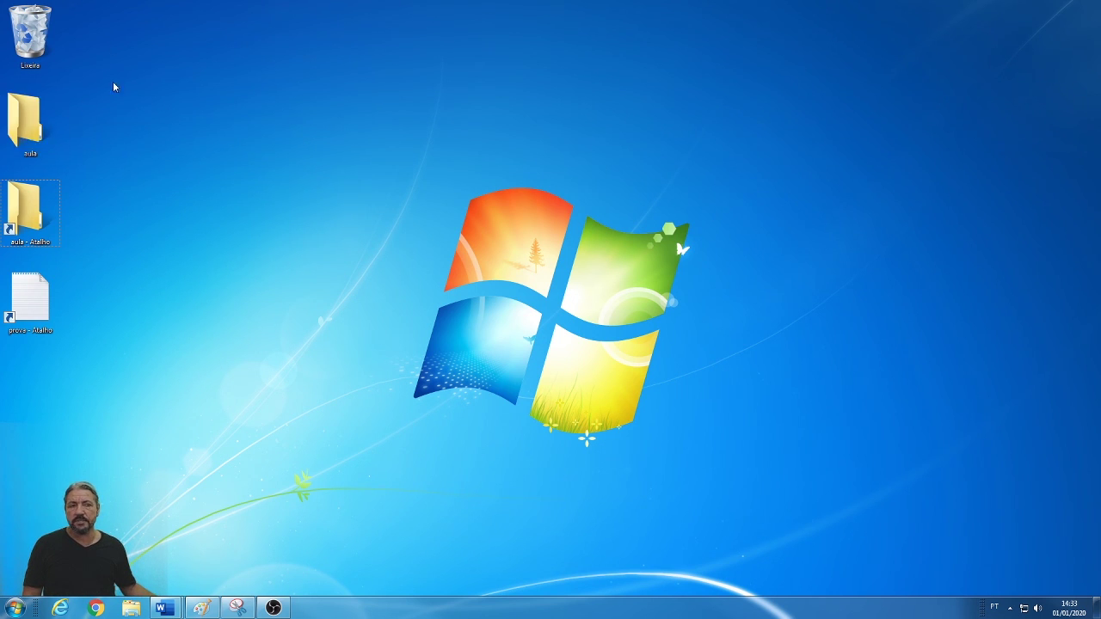
{"action": "left_click_drag", "start_coordinate": [33, 136], "coordinate": [48, 161]}
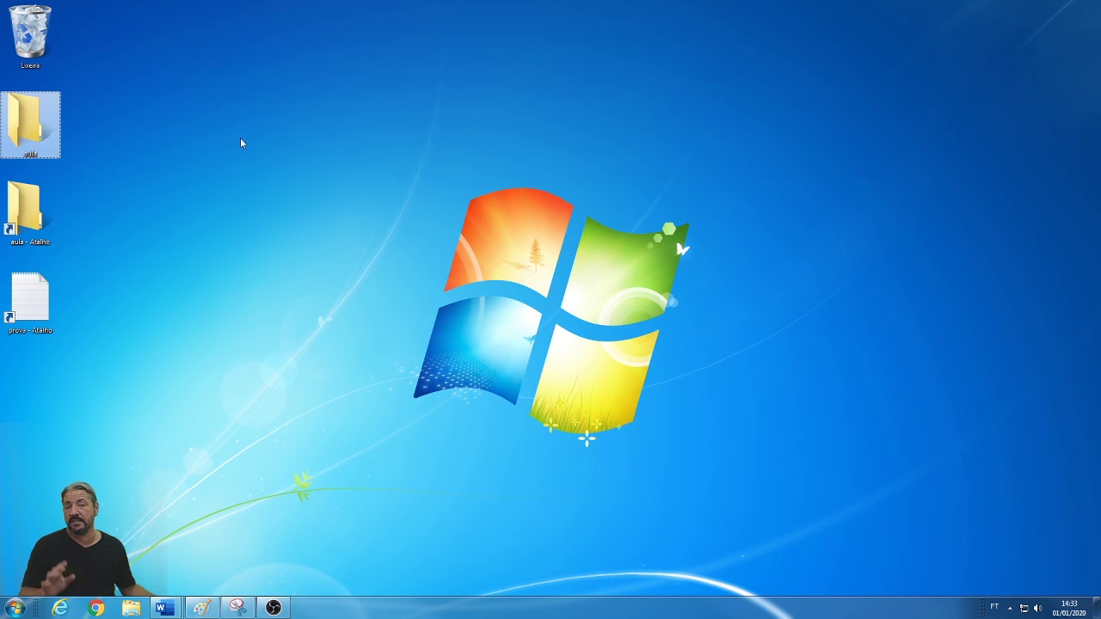
Turn off Organizar ícones automaticamente for the desktop and check the Exibir options again
{"action": "right_click", "coordinate": [336, 78]}
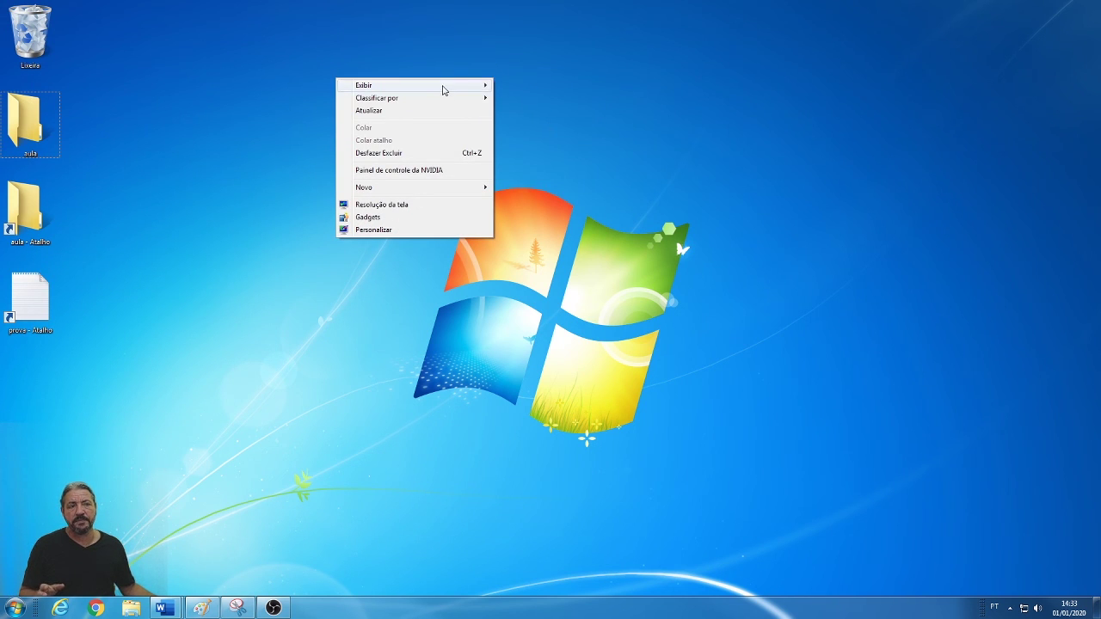
{"action": "mouse_move", "coordinate": [463, 86]}
{"action": "left_click", "coordinate": [555, 129]}
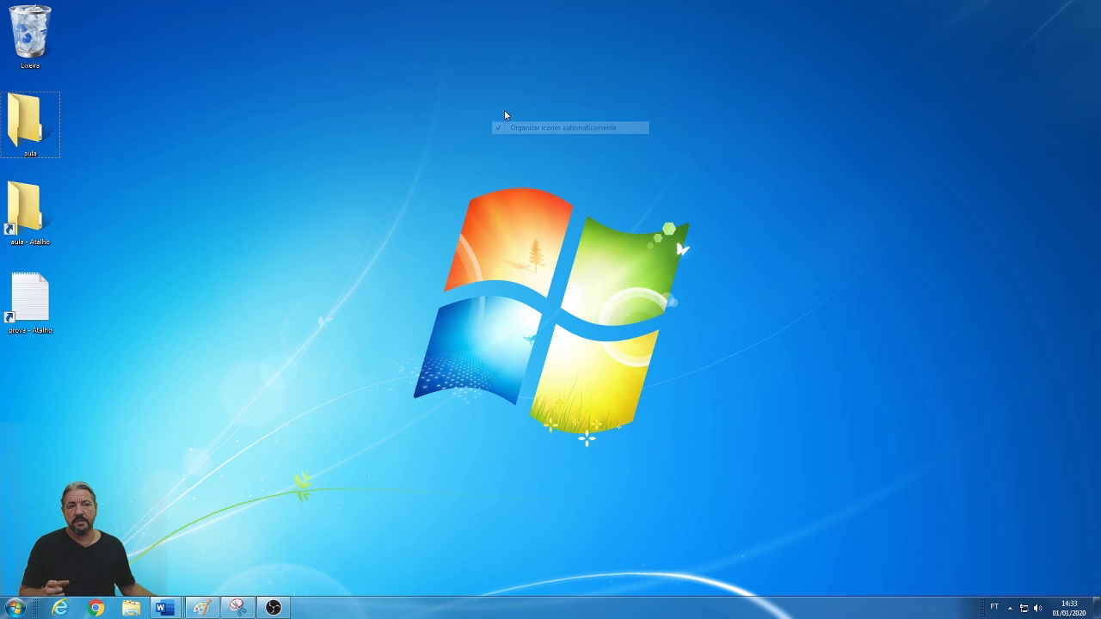
{"action": "right_click", "coordinate": [407, 91]}
{"action": "mouse_move", "coordinate": [452, 95]}
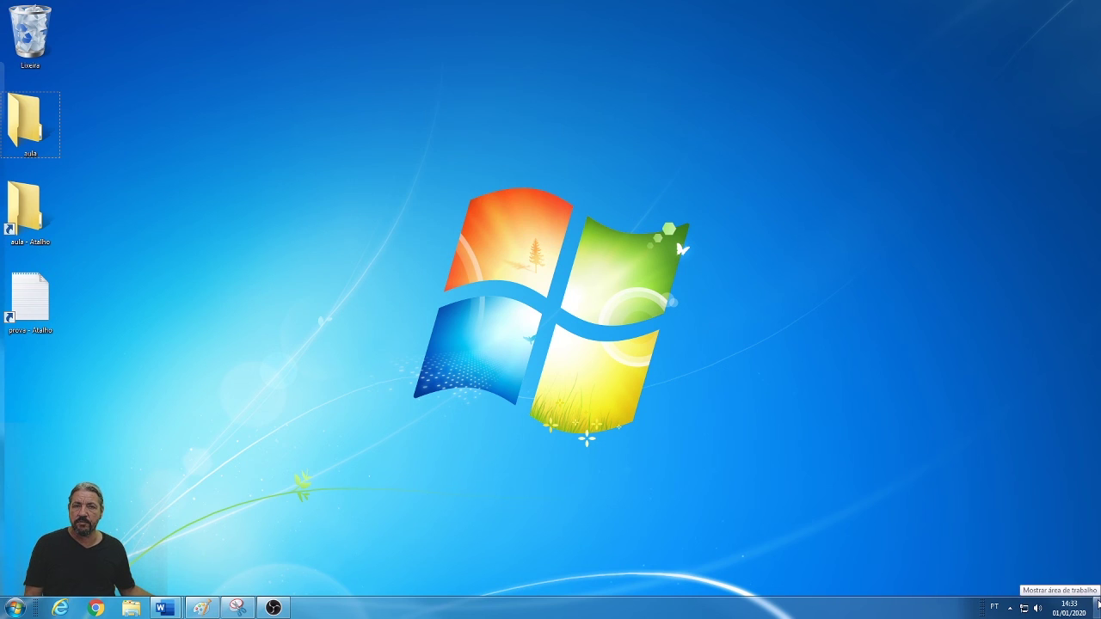
{"action": "left_click", "coordinate": [936, 389]}
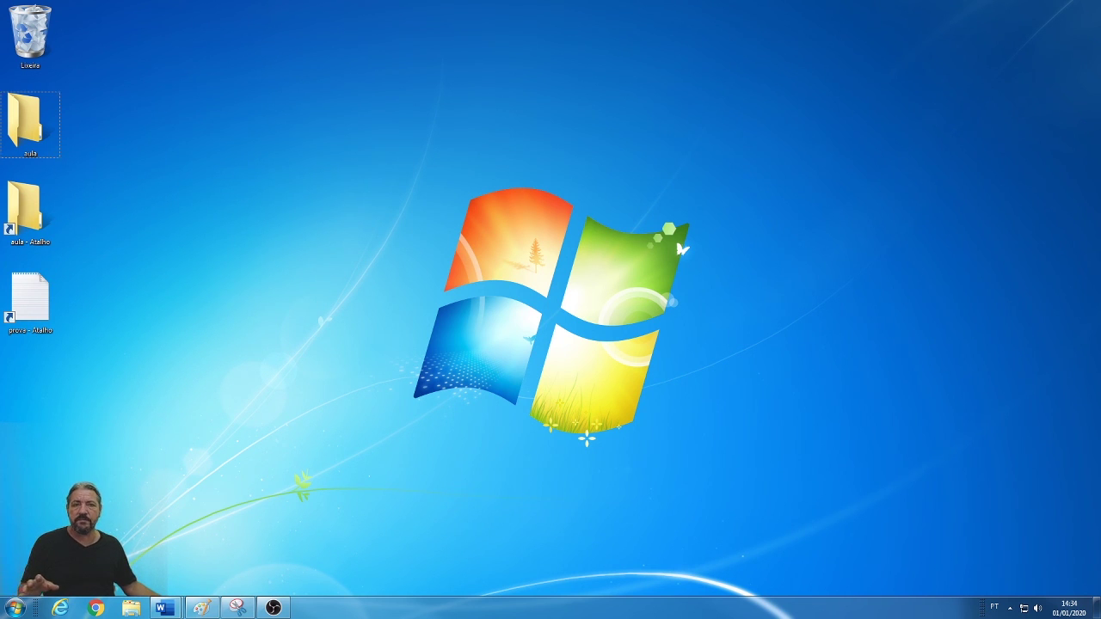
Create a new text document on the desktop and name it aula
{"action": "right_click", "coordinate": [538, 36]}
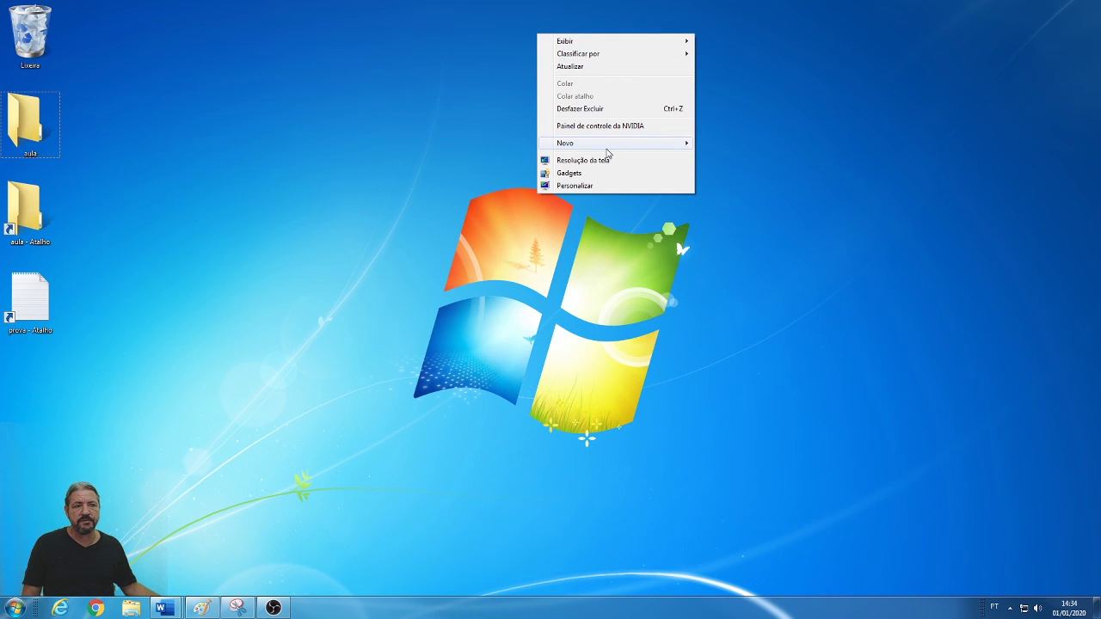
{"action": "mouse_move", "coordinate": [590, 145]}
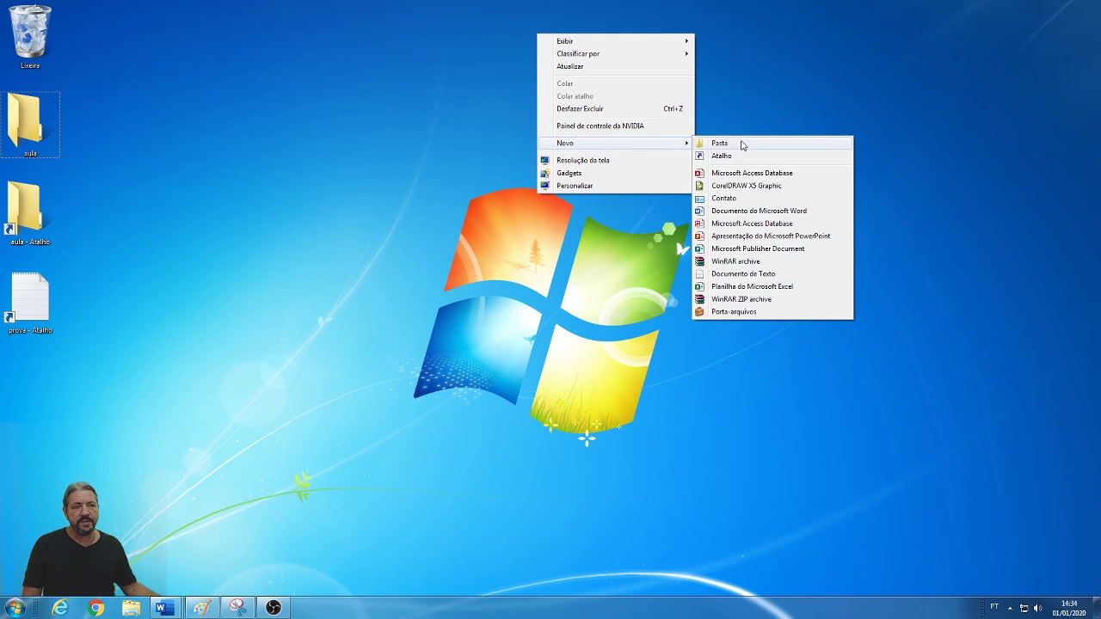
{"action": "left_click", "coordinate": [757, 273]}
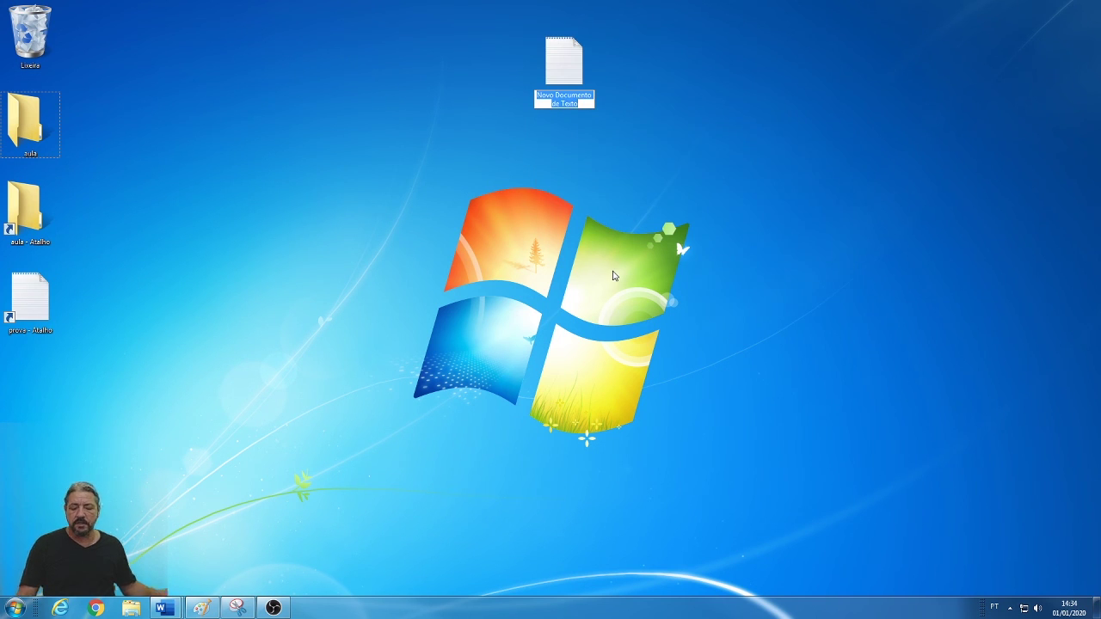
{"action": "type", "text": "aula"}
{"action": "key", "text": "Return"}
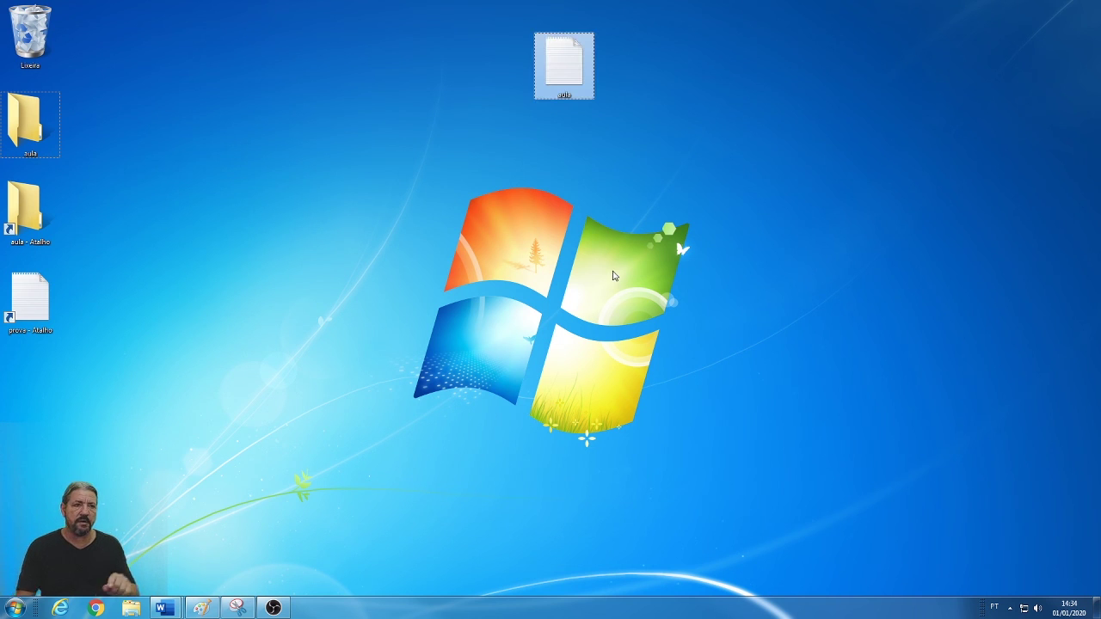
Open the aula text document in Bloco de notas, return to the desktop with the document still open, and deselect its icon
{"action": "double_click", "coordinate": [564, 59]}
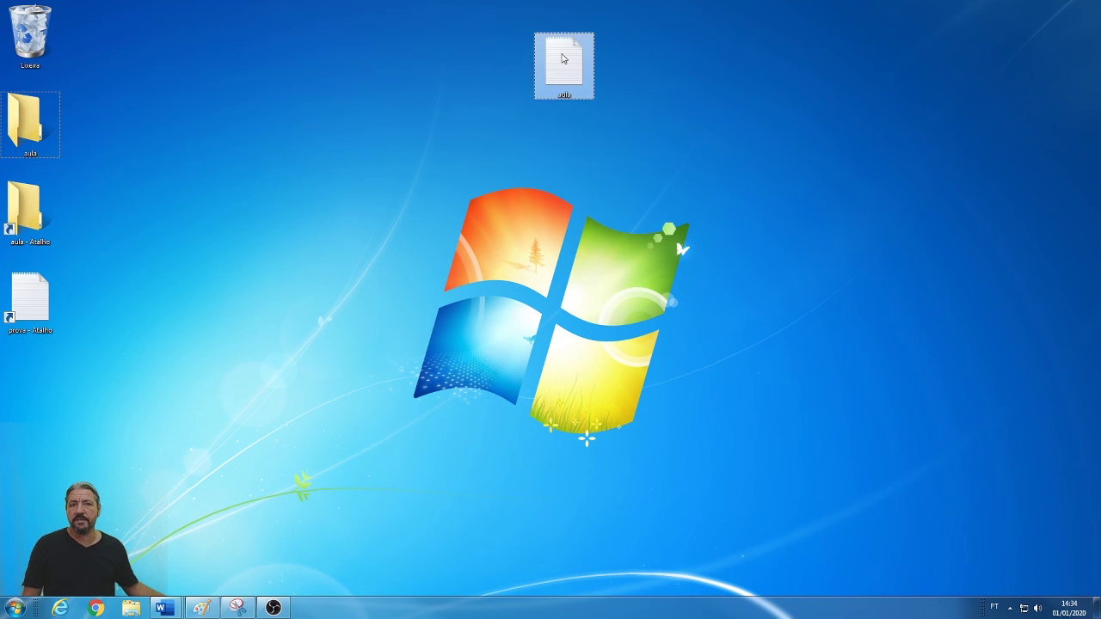
{"action": "double_click", "coordinate": [610, 184]}
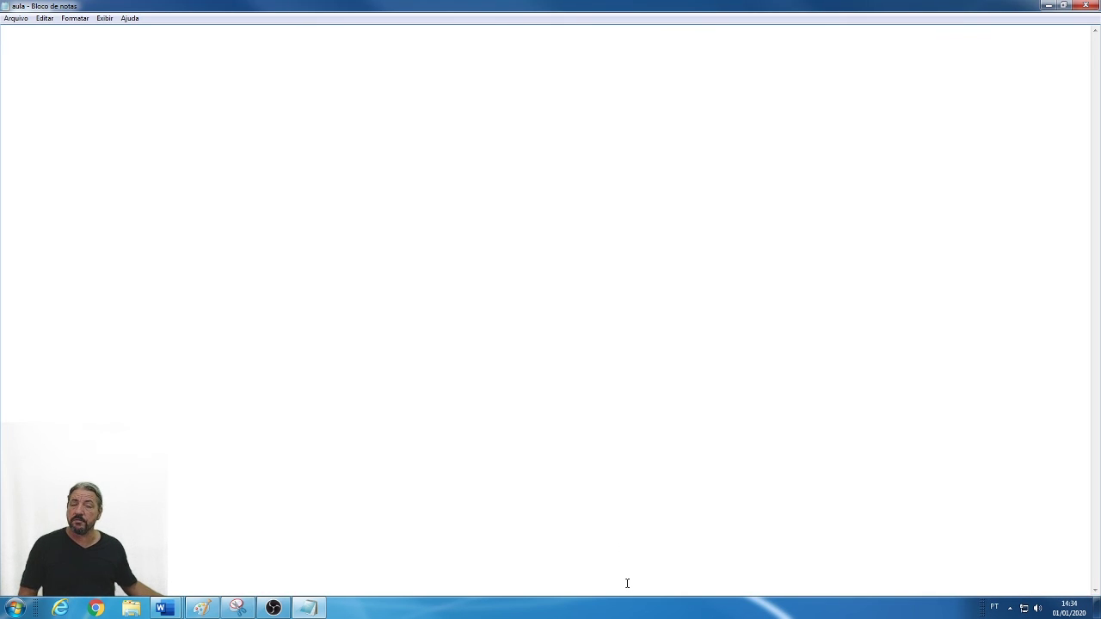
{"action": "left_click", "coordinate": [1098, 606]}
{"action": "left_click", "coordinate": [1098, 611]}
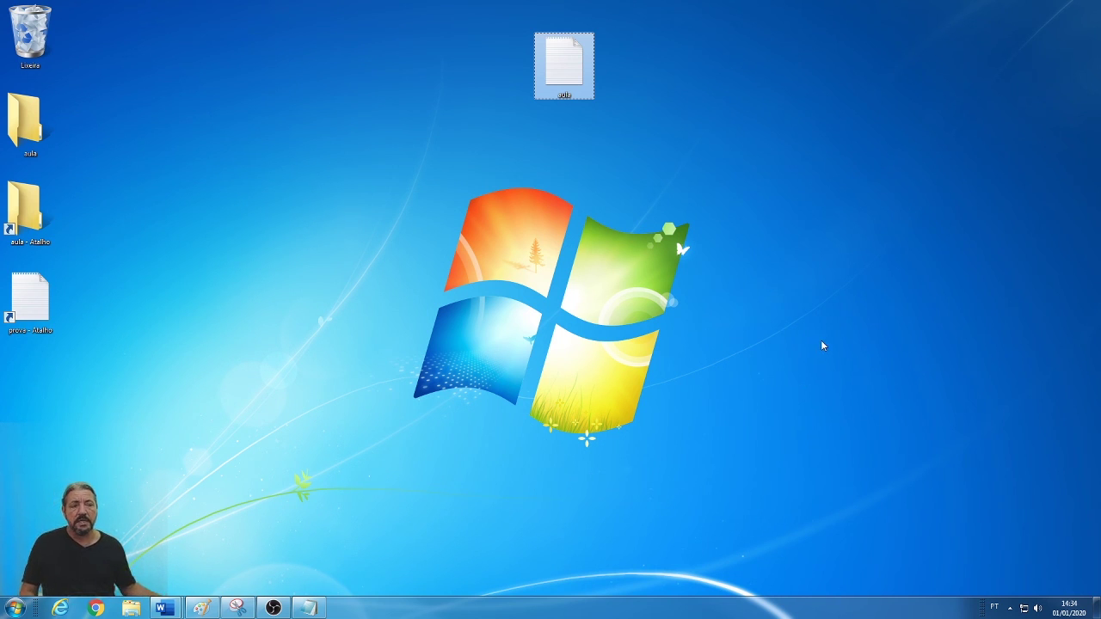
{"action": "left_click", "coordinate": [859, 357]}
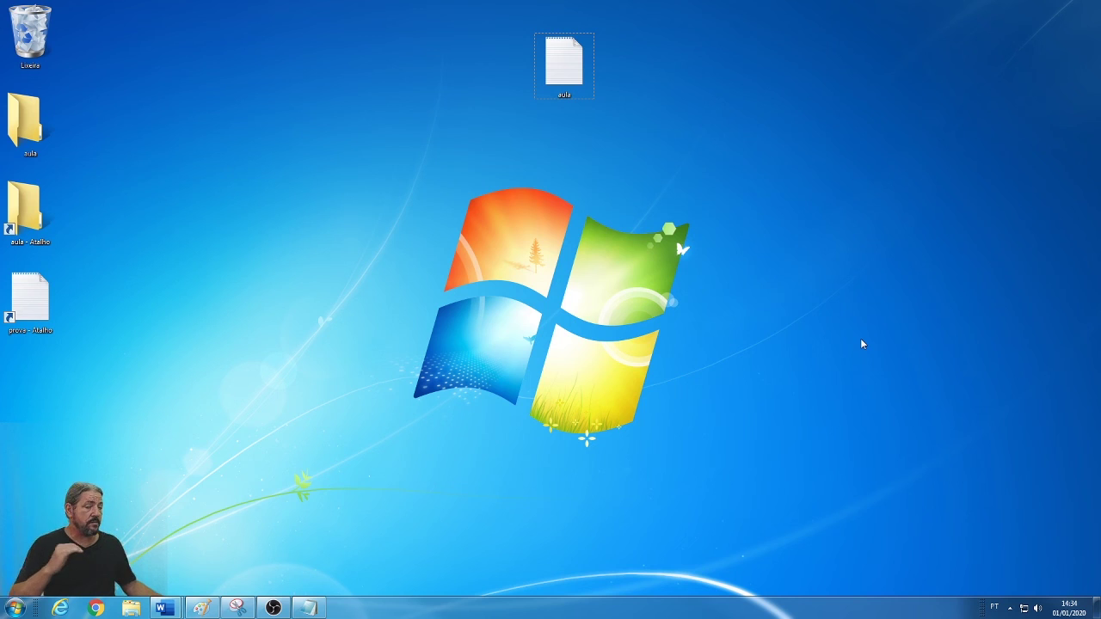
Hide all desktop icons by turning off Mostrar ícones da área de trabalho
{"action": "right_click", "coordinate": [233, 52]}
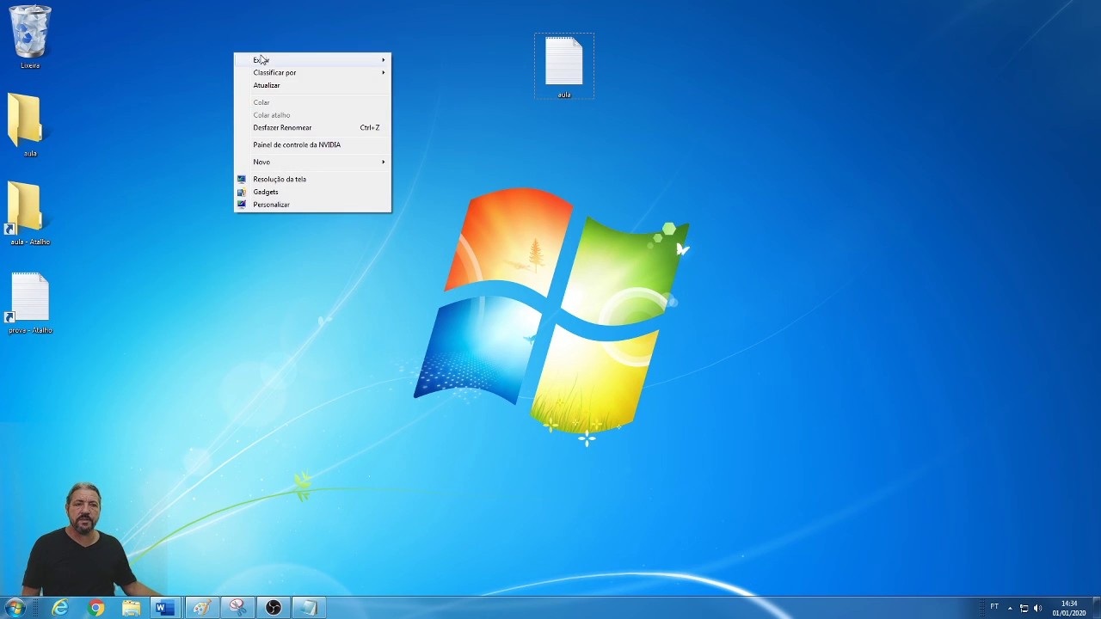
{"action": "mouse_move", "coordinate": [291, 62]}
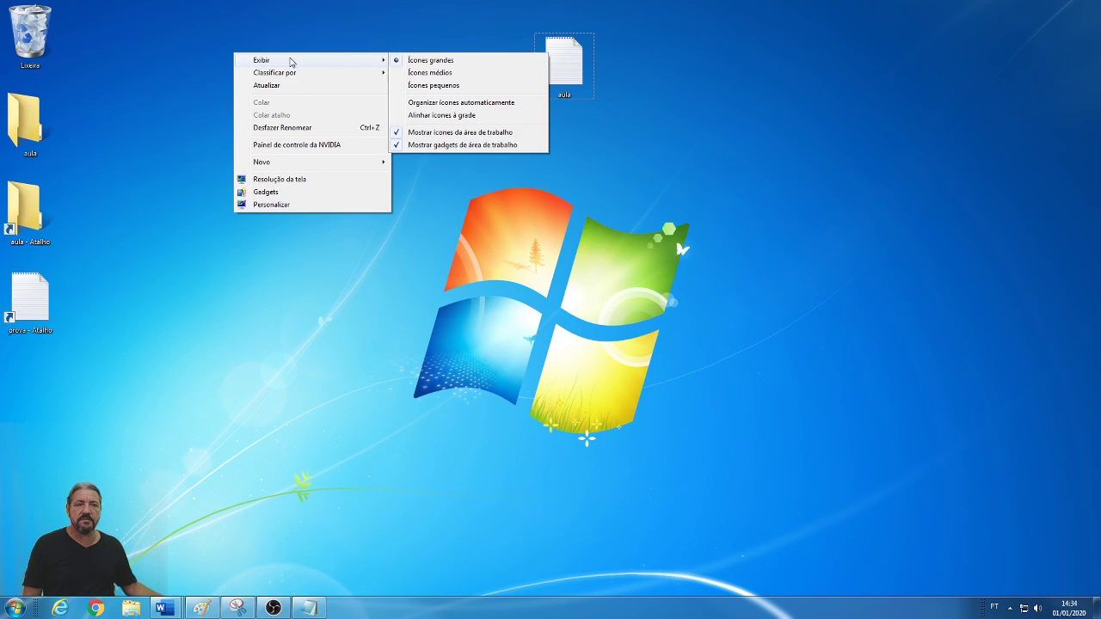
{"action": "left_click", "coordinate": [487, 135]}
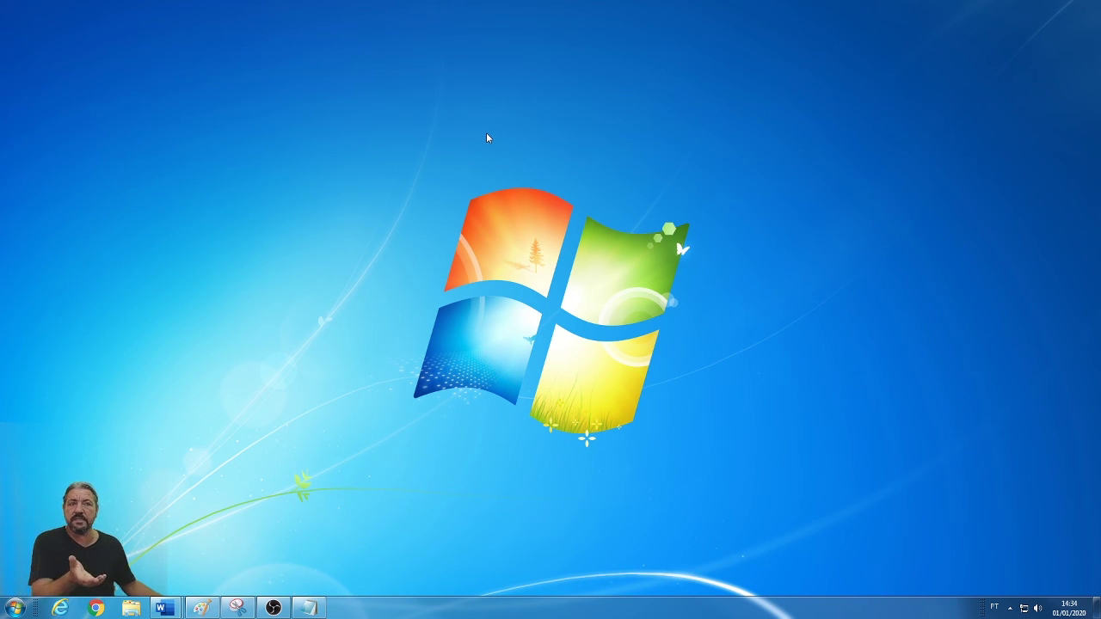
Turn Mostrar ícones da área de trabalho back on for the desktop
{"action": "right_click", "coordinate": [487, 137]}
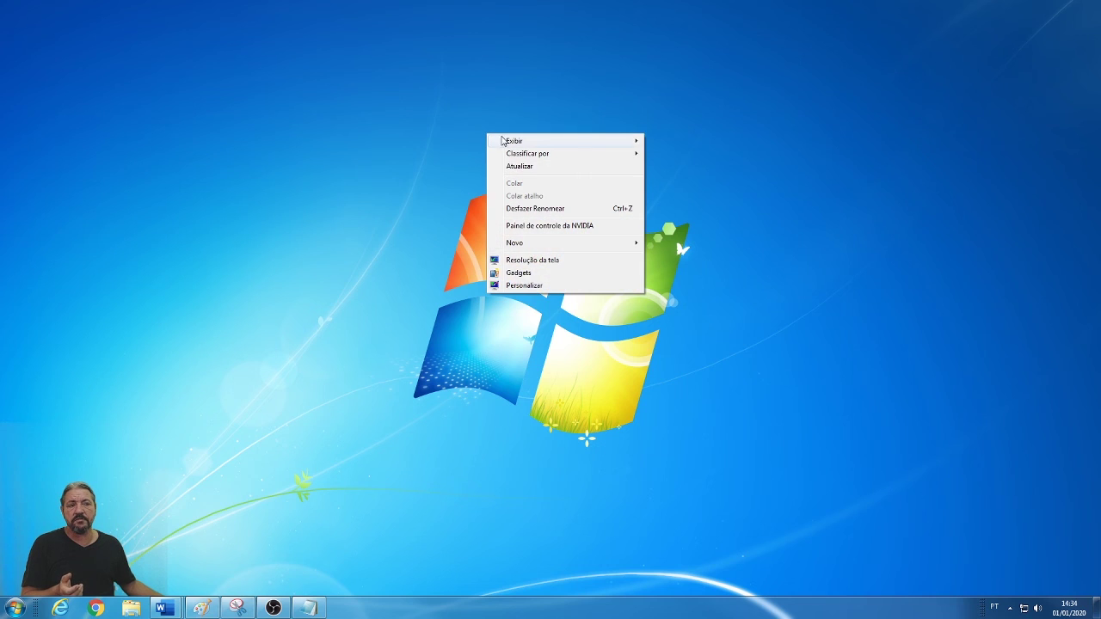
{"action": "mouse_move", "coordinate": [595, 143]}
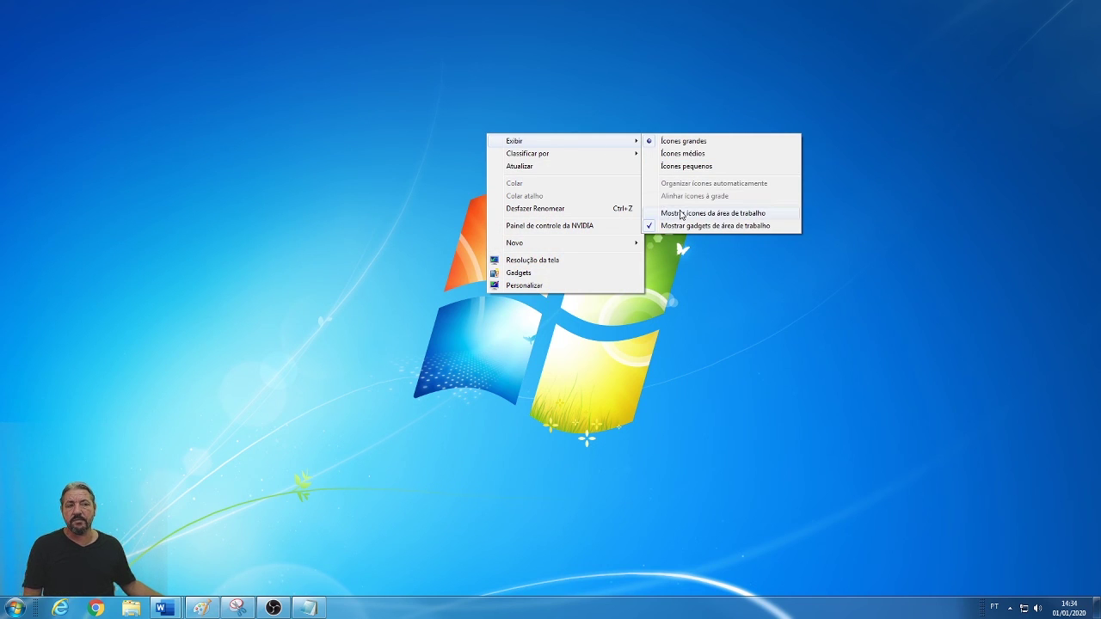
{"action": "left_click", "coordinate": [680, 213]}
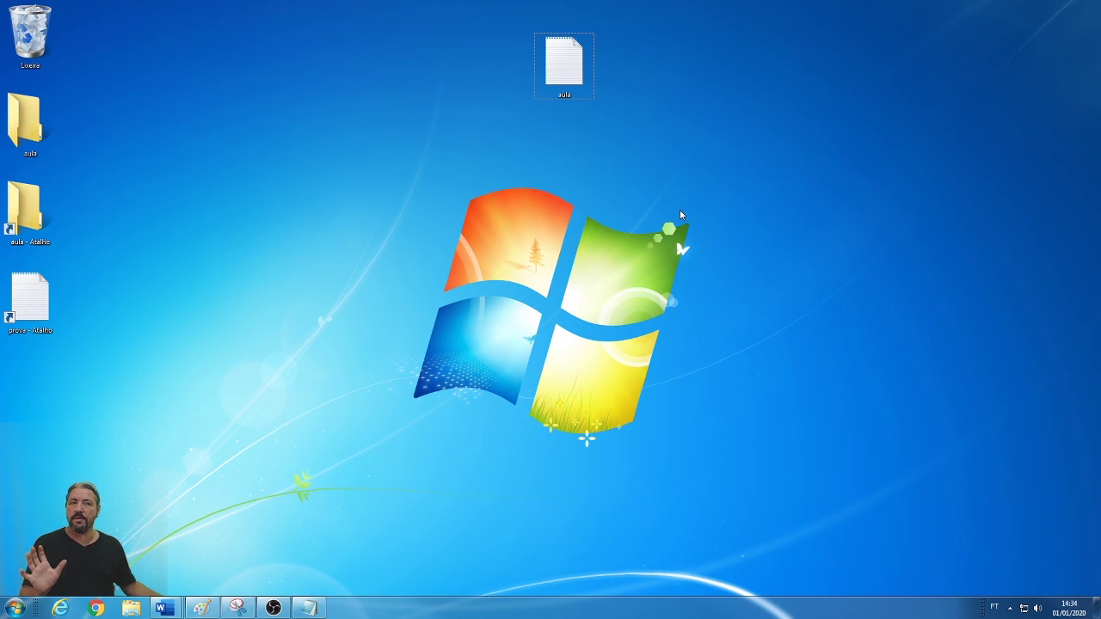
Review the desktop's Exibir options for showing icons and gadgets, and close them without changes
{"action": "right_click", "coordinate": [356, 106]}
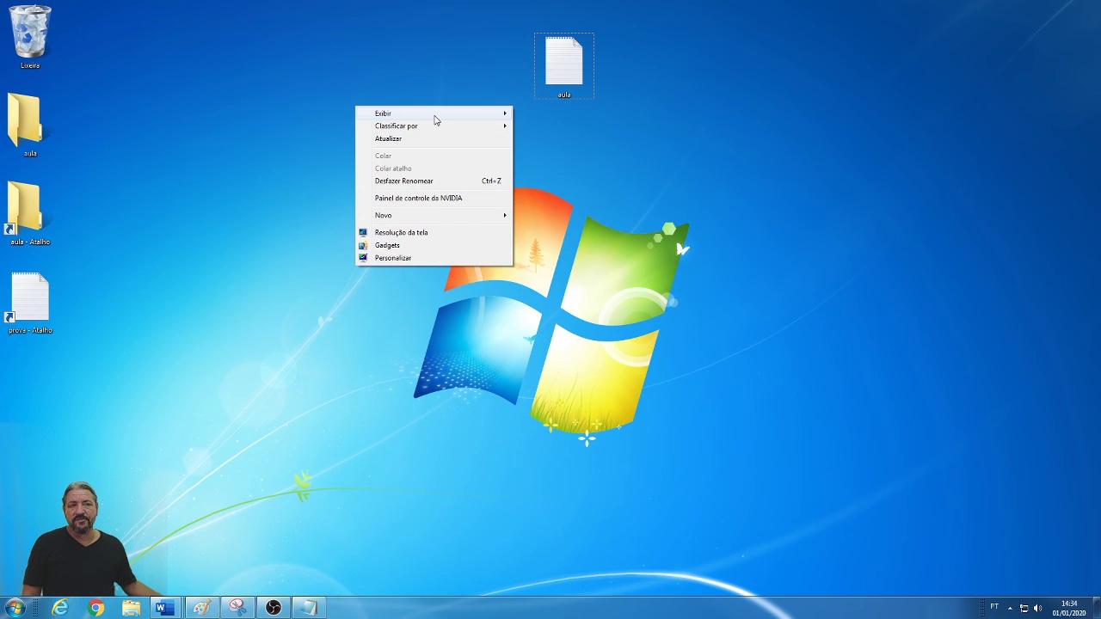
{"action": "mouse_move", "coordinate": [436, 119]}
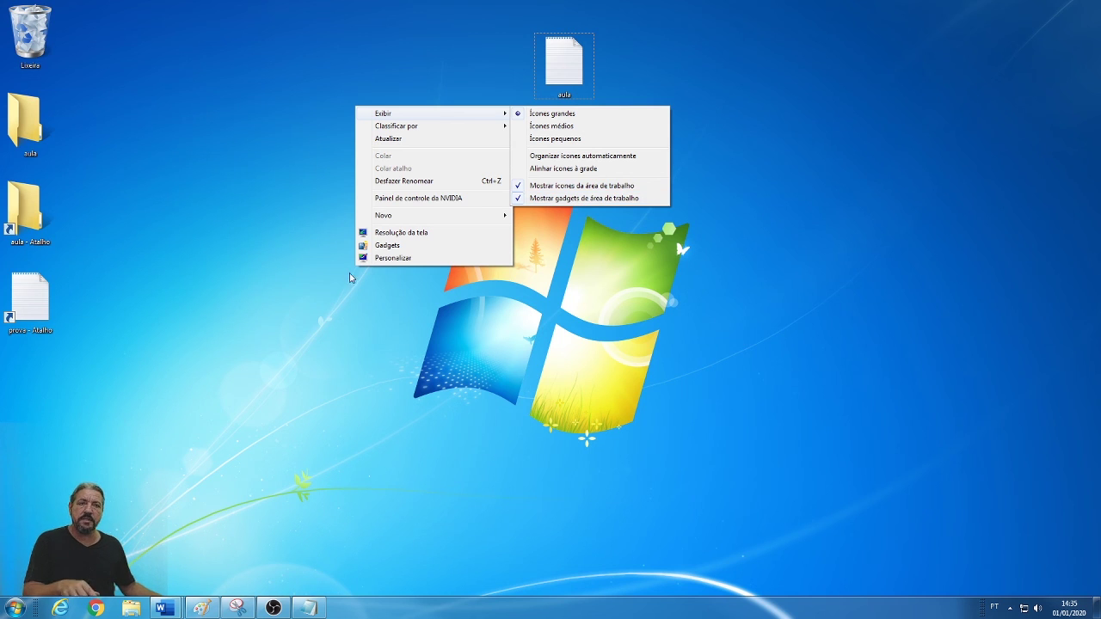
{"action": "left_click", "coordinate": [225, 235]}
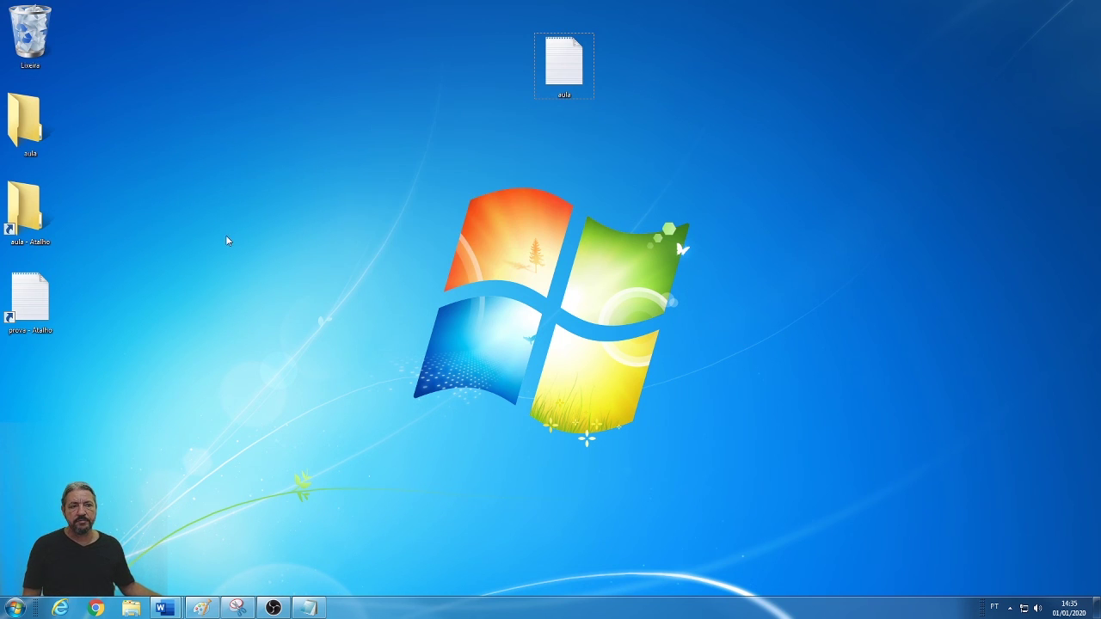
Refresh the desktop with Atualizar and check the Classificar por option without applying a sort order
{"action": "right_click", "coordinate": [348, 103]}
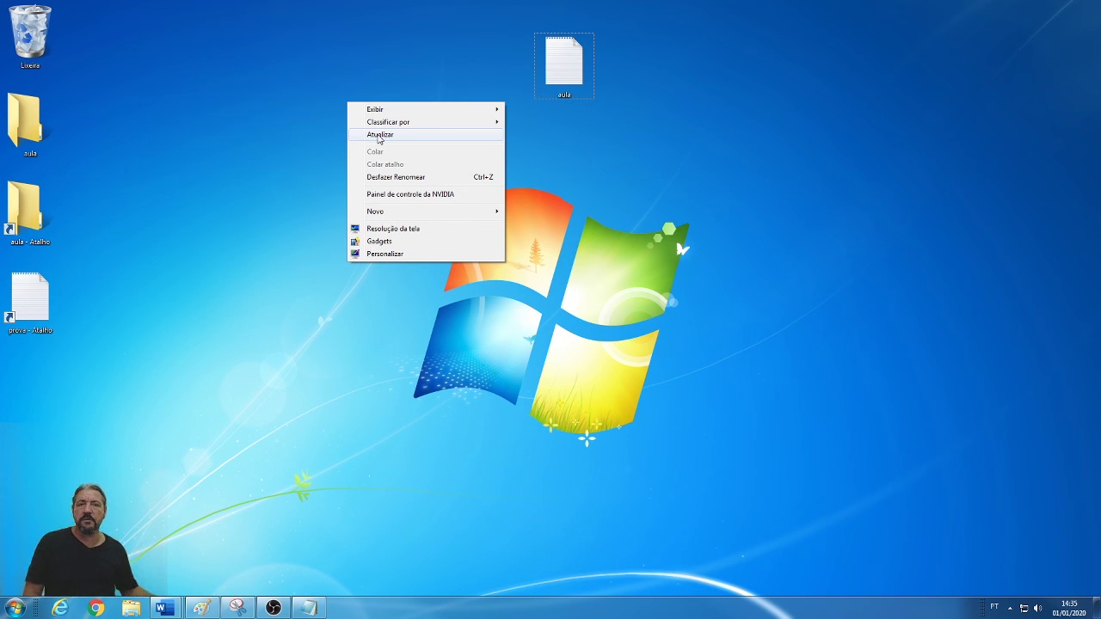
{"action": "left_click", "coordinate": [378, 138]}
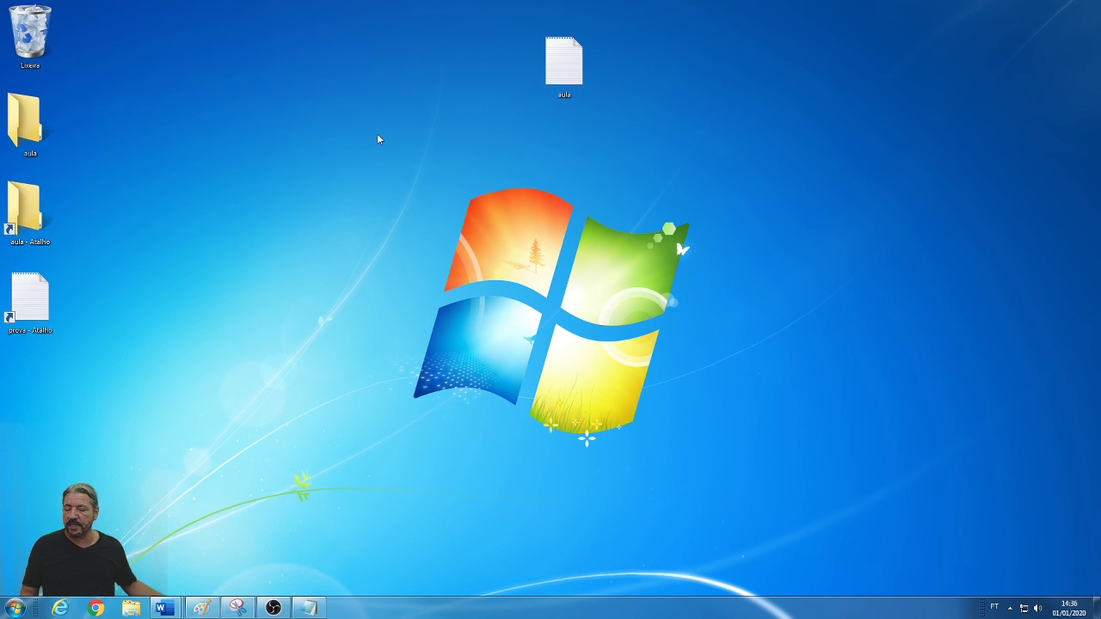
{"action": "right_click", "coordinate": [378, 112]}
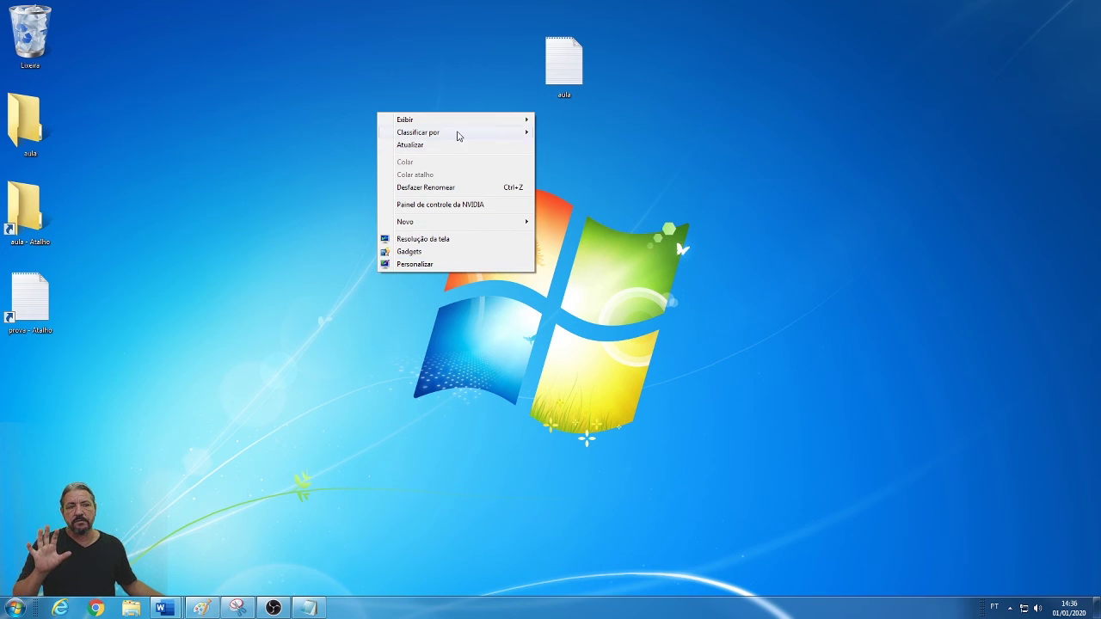
{"action": "left_click", "coordinate": [349, 193]}
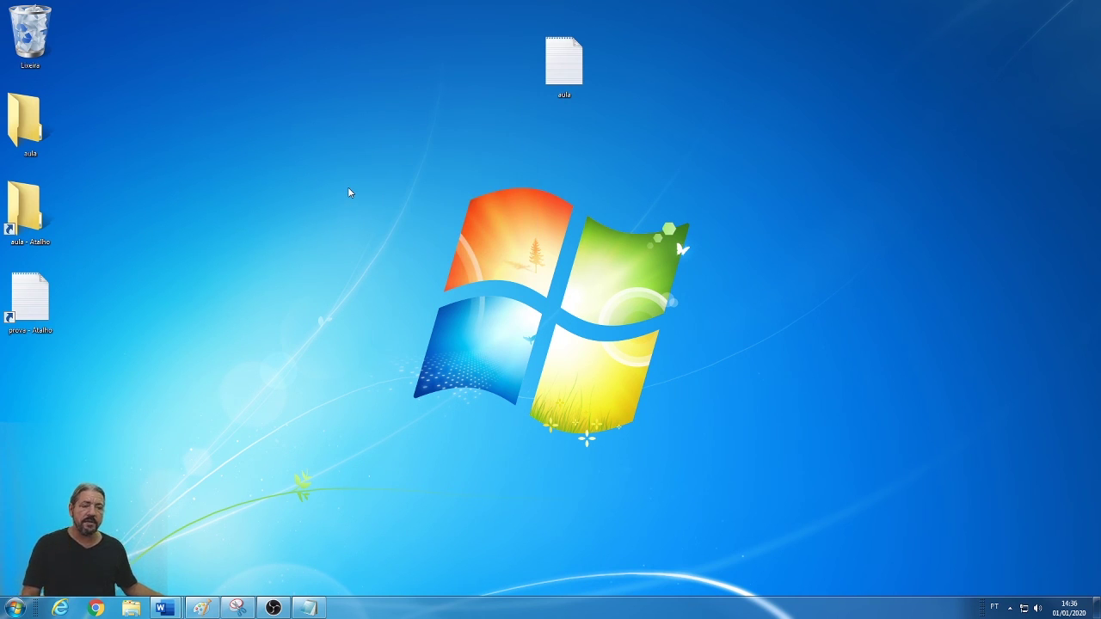